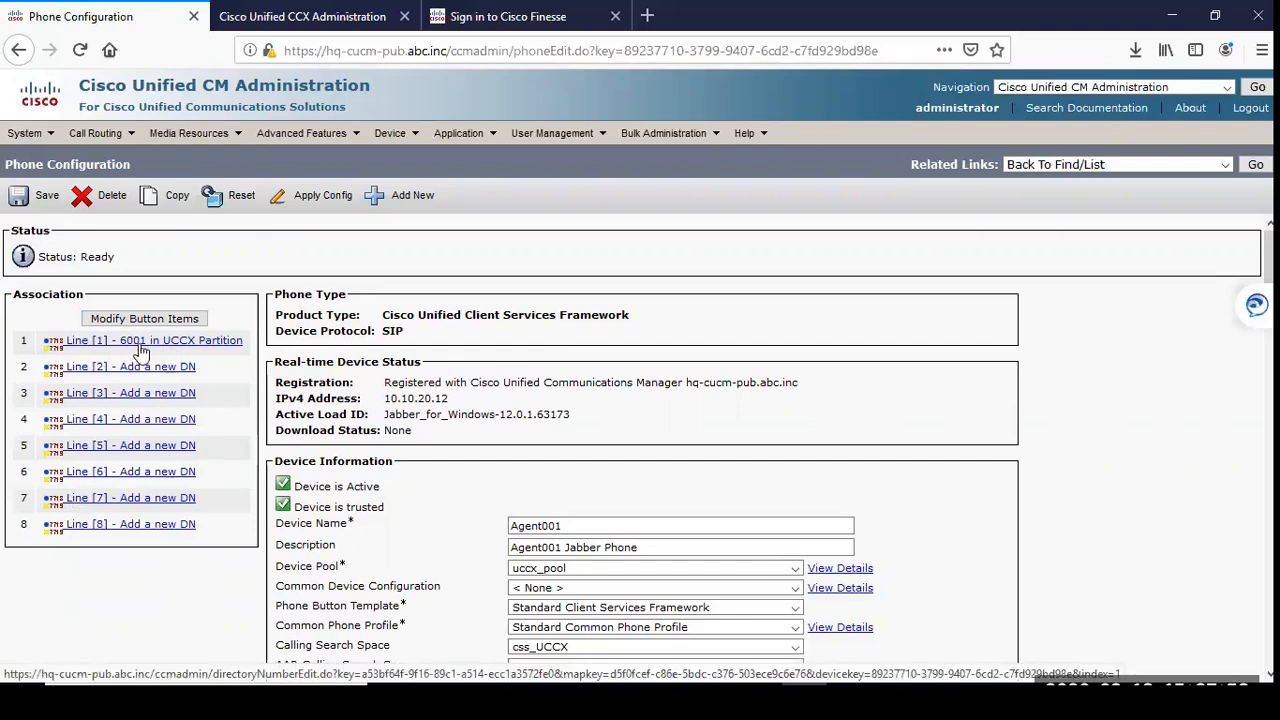
Step: Examine the Agent001 phone's device information, focusing on the Owner User ID assigned to it
{"action": "scroll", "coordinate": [577, 410], "scroll_direction": "down", "scroll_amount": 4}
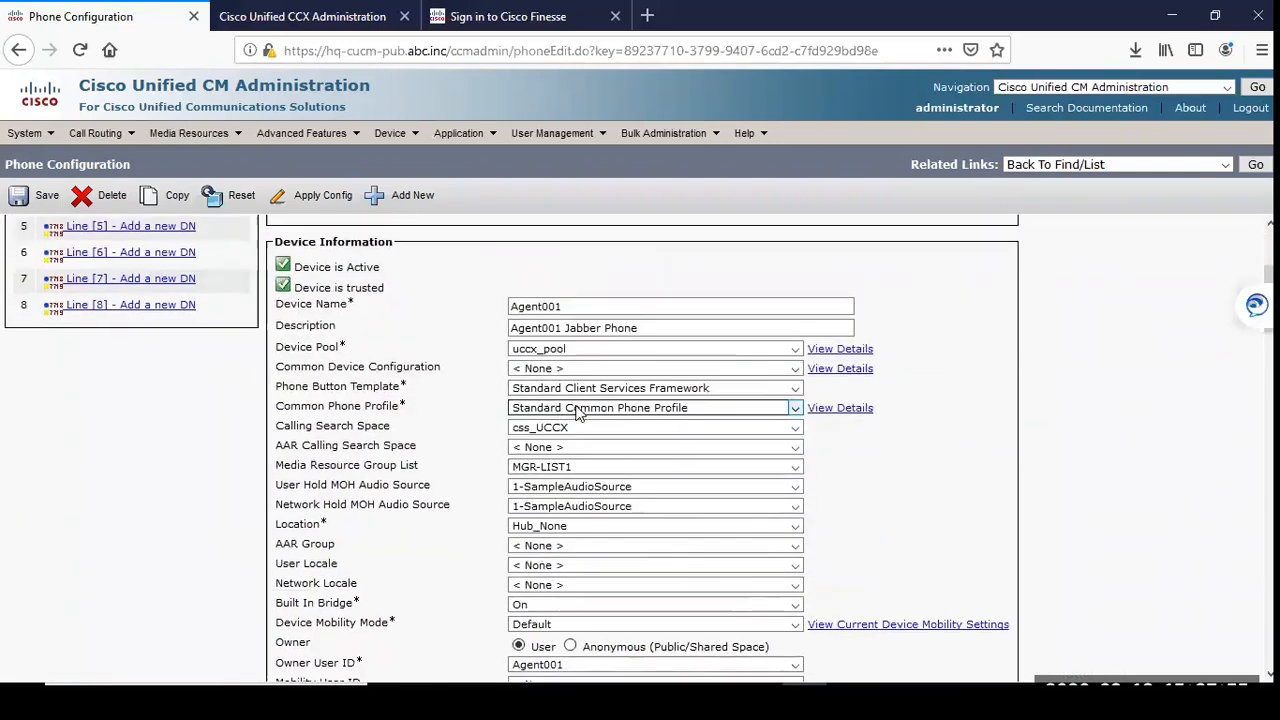
{"action": "scroll", "coordinate": [420, 410], "scroll_direction": "down", "scroll_amount": 3}
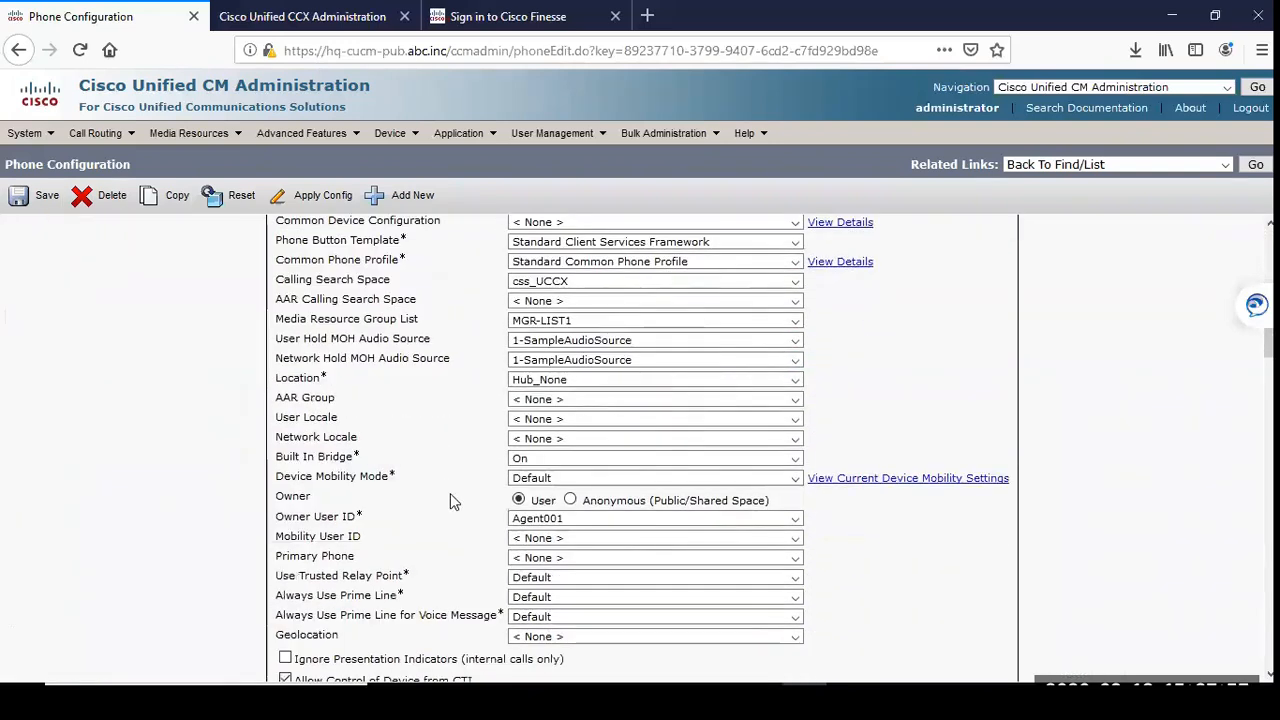
{"action": "left_click_drag", "start_coordinate": [284, 518], "coordinate": [364, 520]}
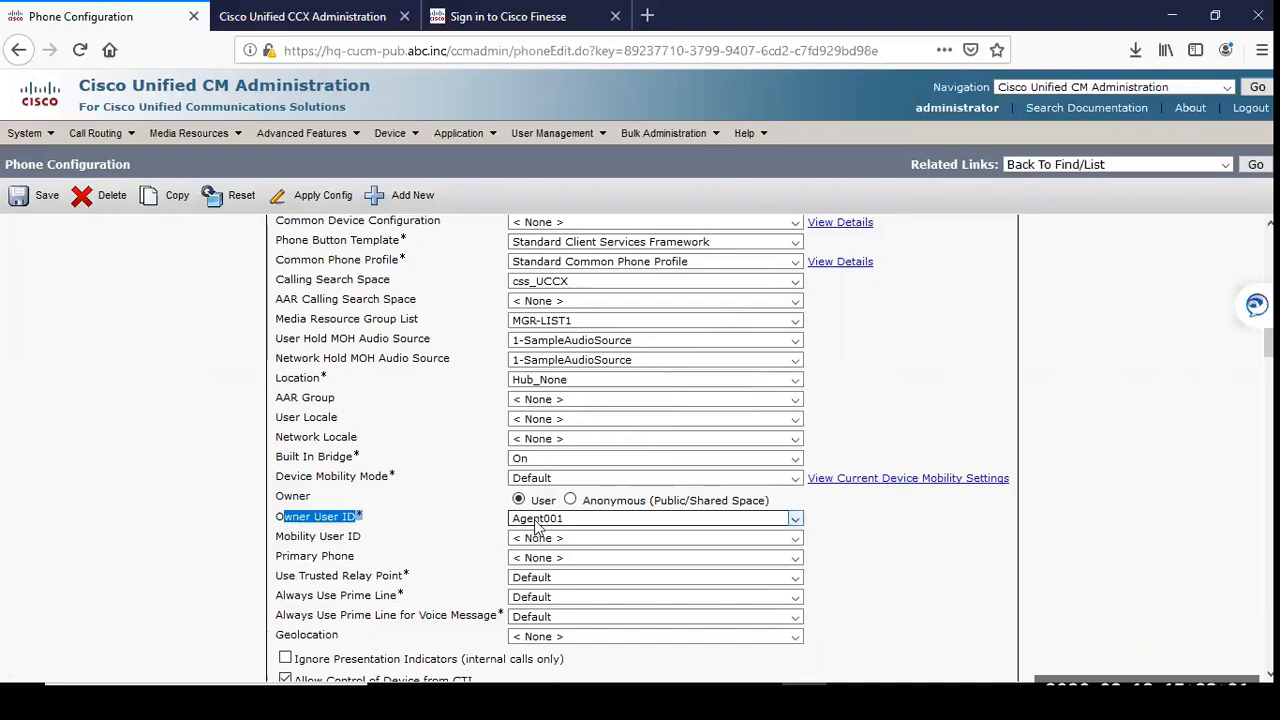
{"action": "left_click", "coordinate": [450, 514]}
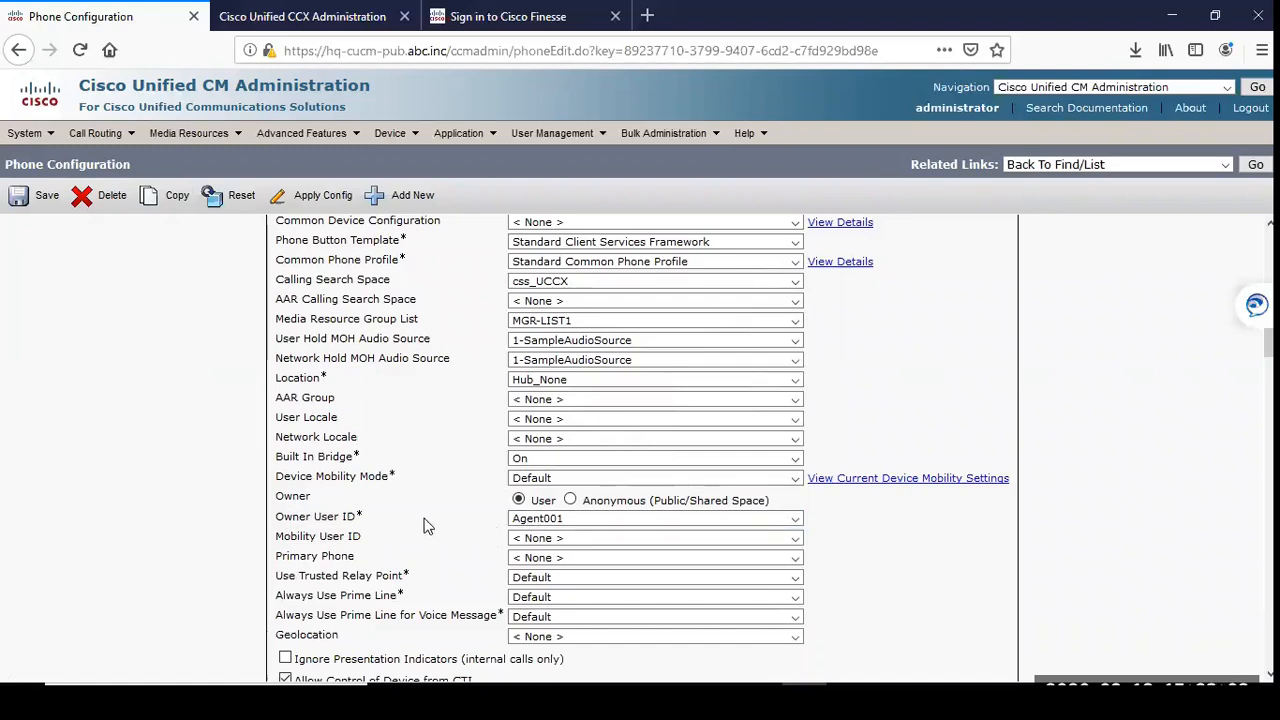
{"action": "scroll", "coordinate": [450, 518], "scroll_direction": "up", "scroll_amount": 3}
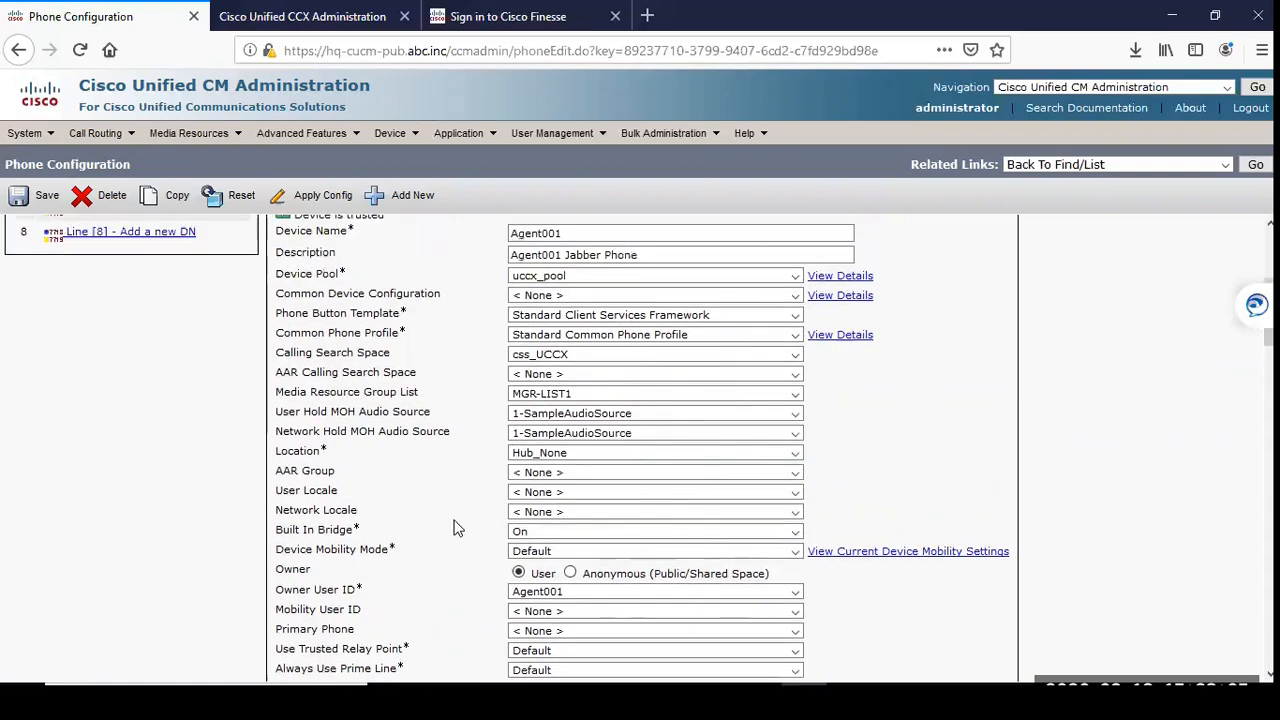
{"action": "scroll", "coordinate": [452, 524], "scroll_direction": "down", "scroll_amount": 4}
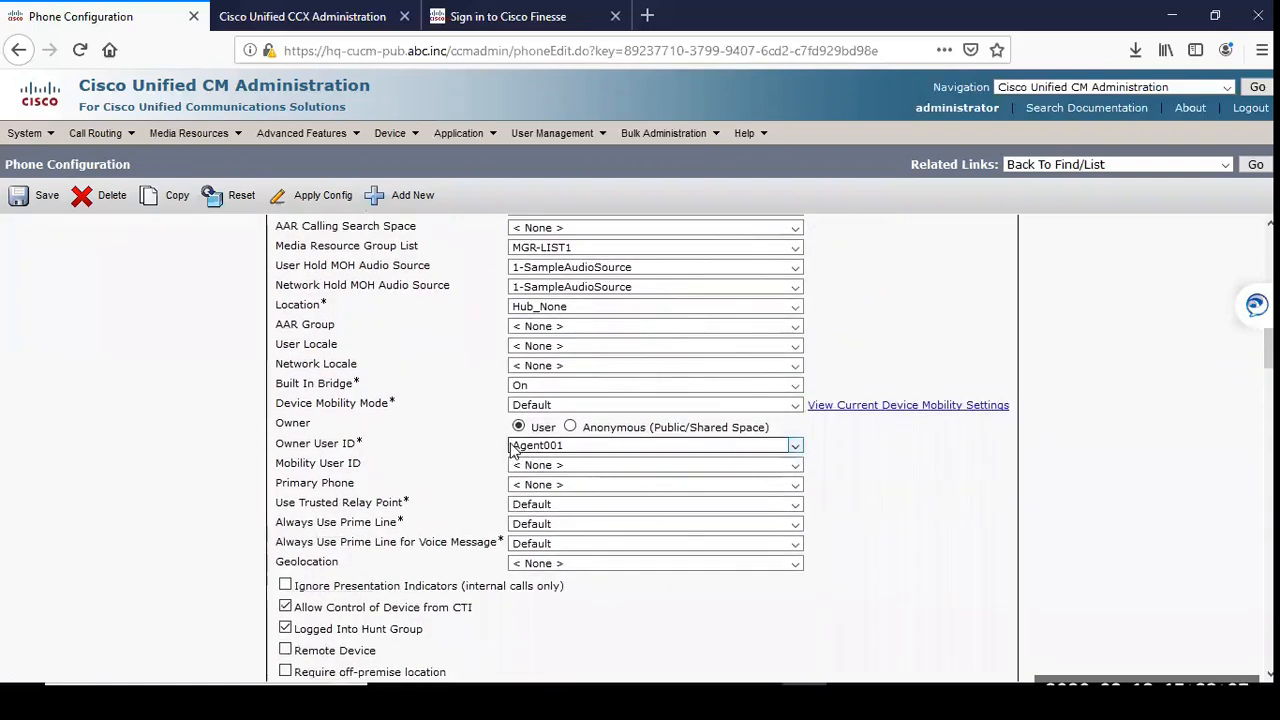
{"action": "left_click_drag", "start_coordinate": [397, 447], "coordinate": [275, 443]}
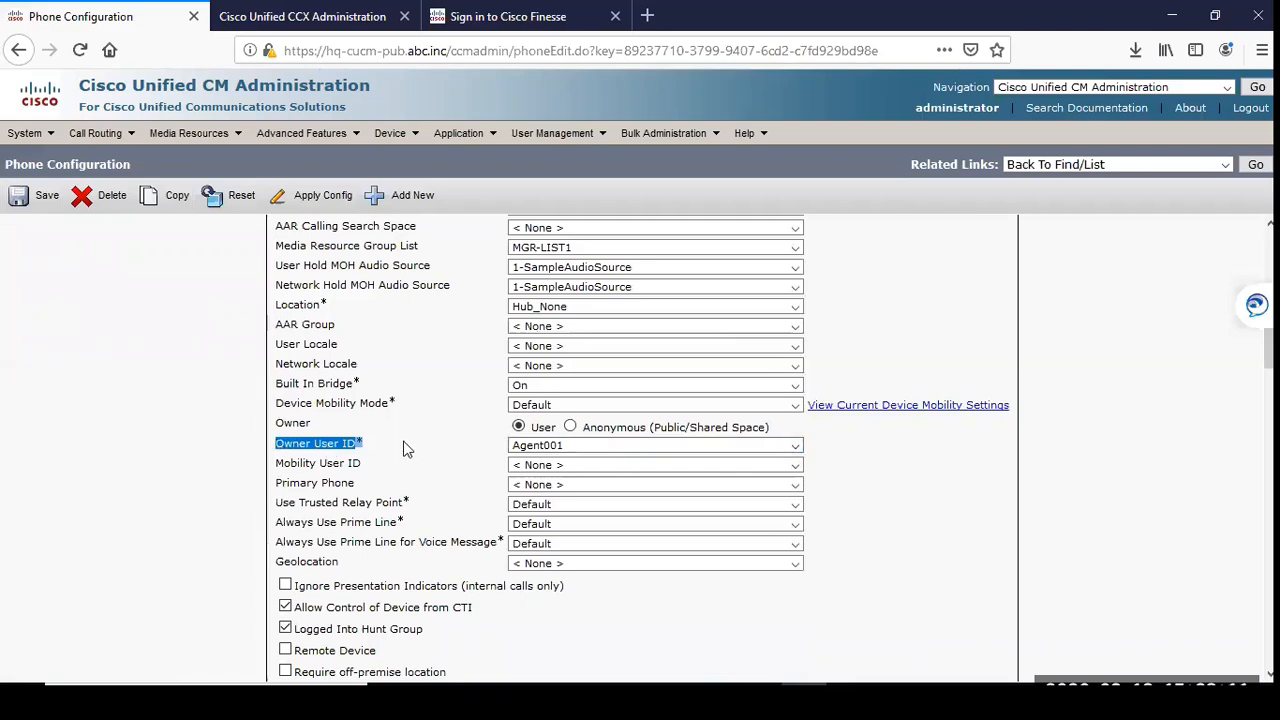
{"action": "left_click", "coordinate": [547, 450]}
{"action": "left_click", "coordinate": [550, 450]}
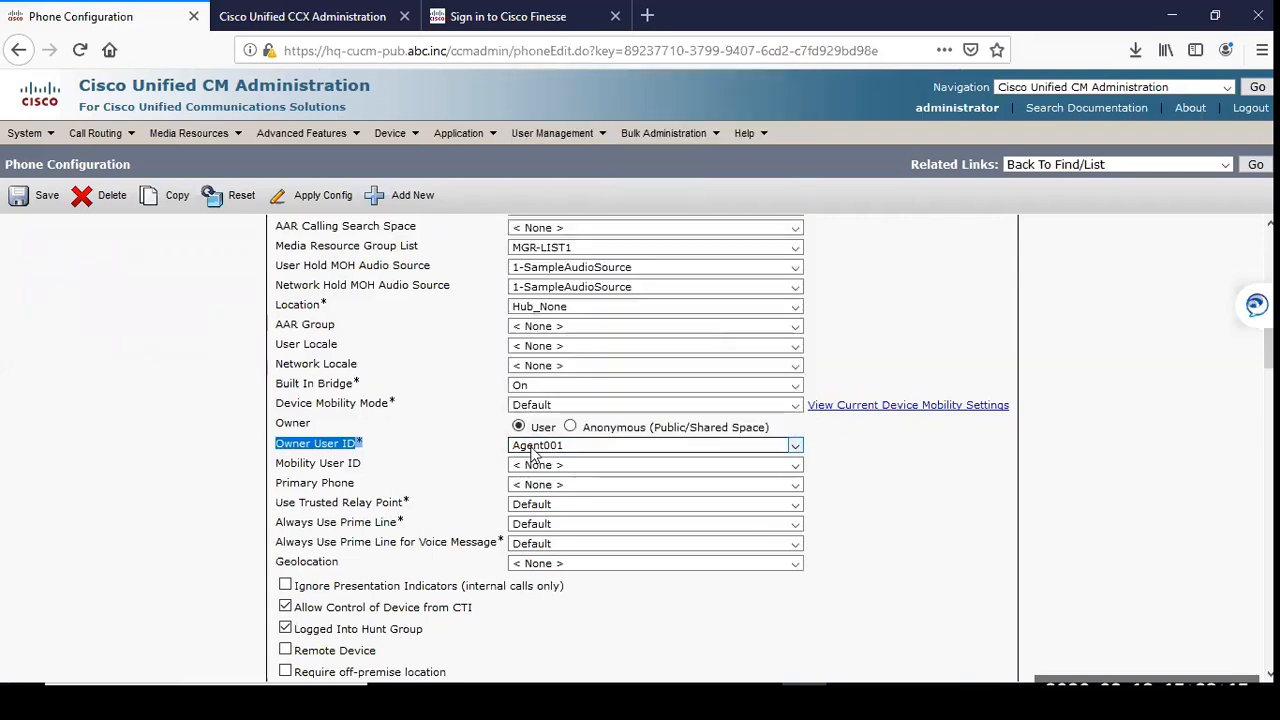
{"action": "left_click", "coordinate": [366, 449]}
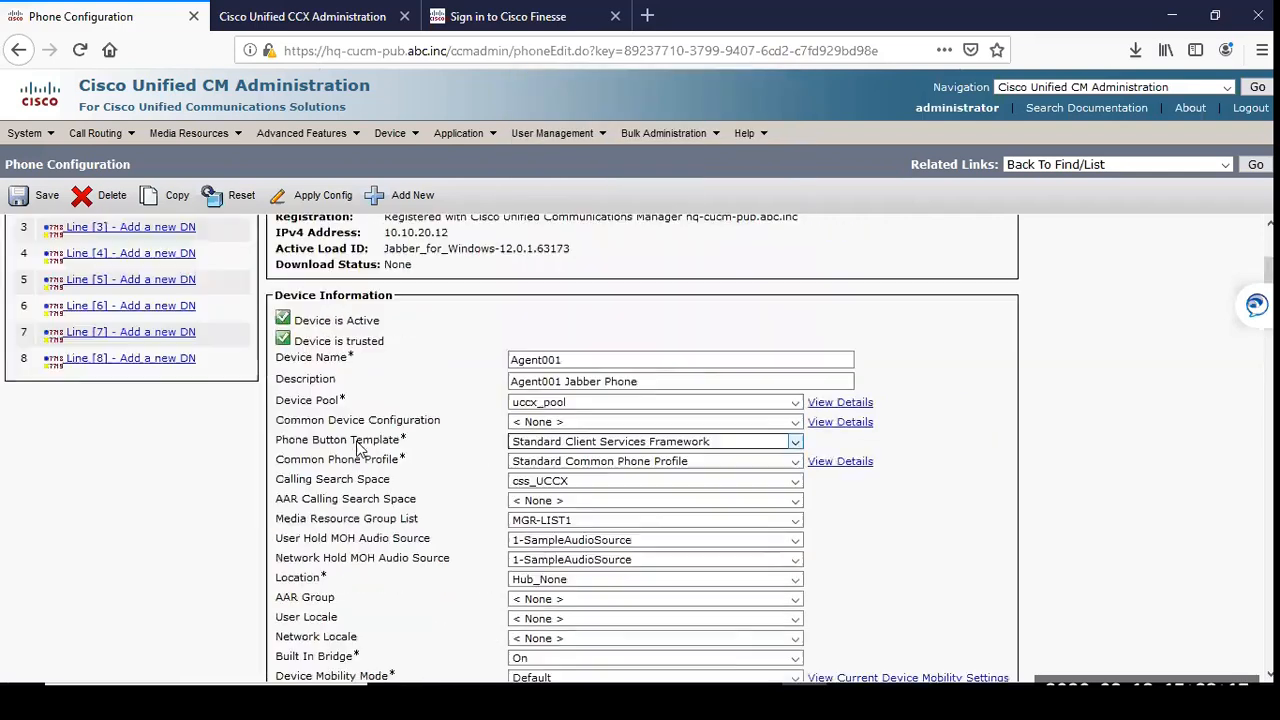
Step: Open the directory number configuration of Line 1 in the UCCX Partition on the Agent001 phone
{"action": "scroll", "coordinate": [360, 445], "scroll_direction": "up", "scroll_amount": 8}
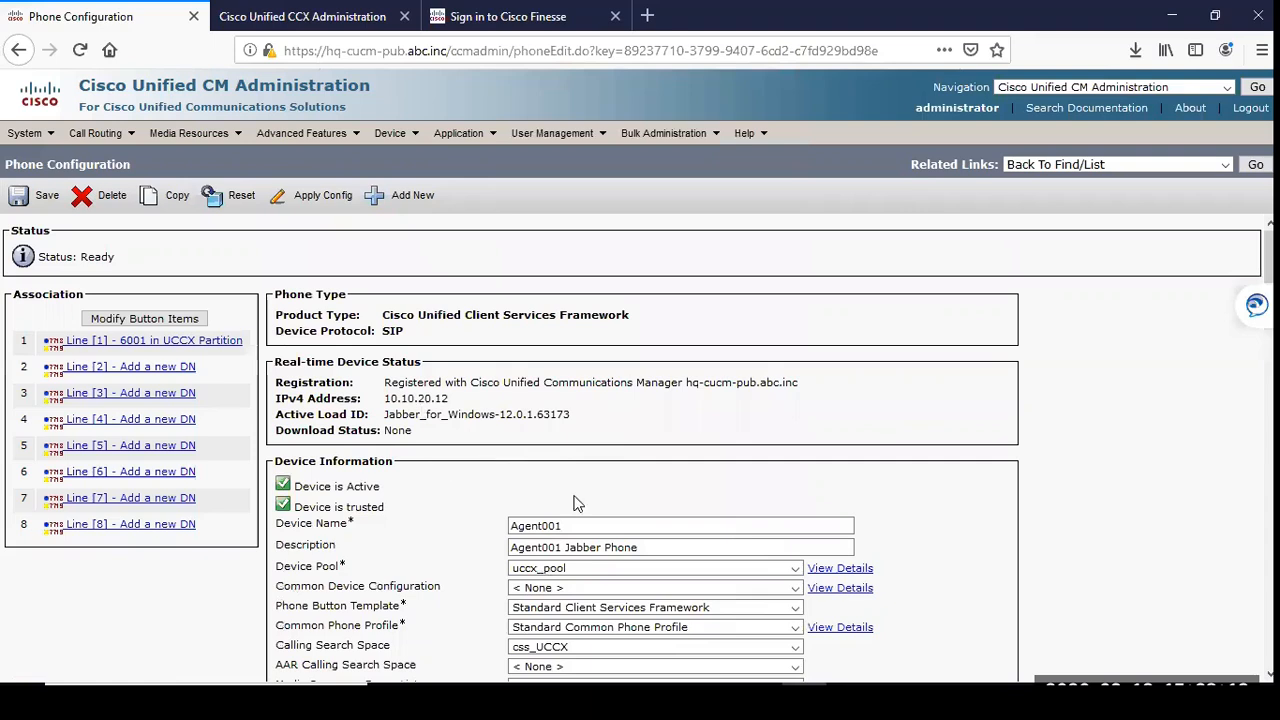
{"action": "scroll", "coordinate": [548, 547], "scroll_direction": "down", "scroll_amount": 3}
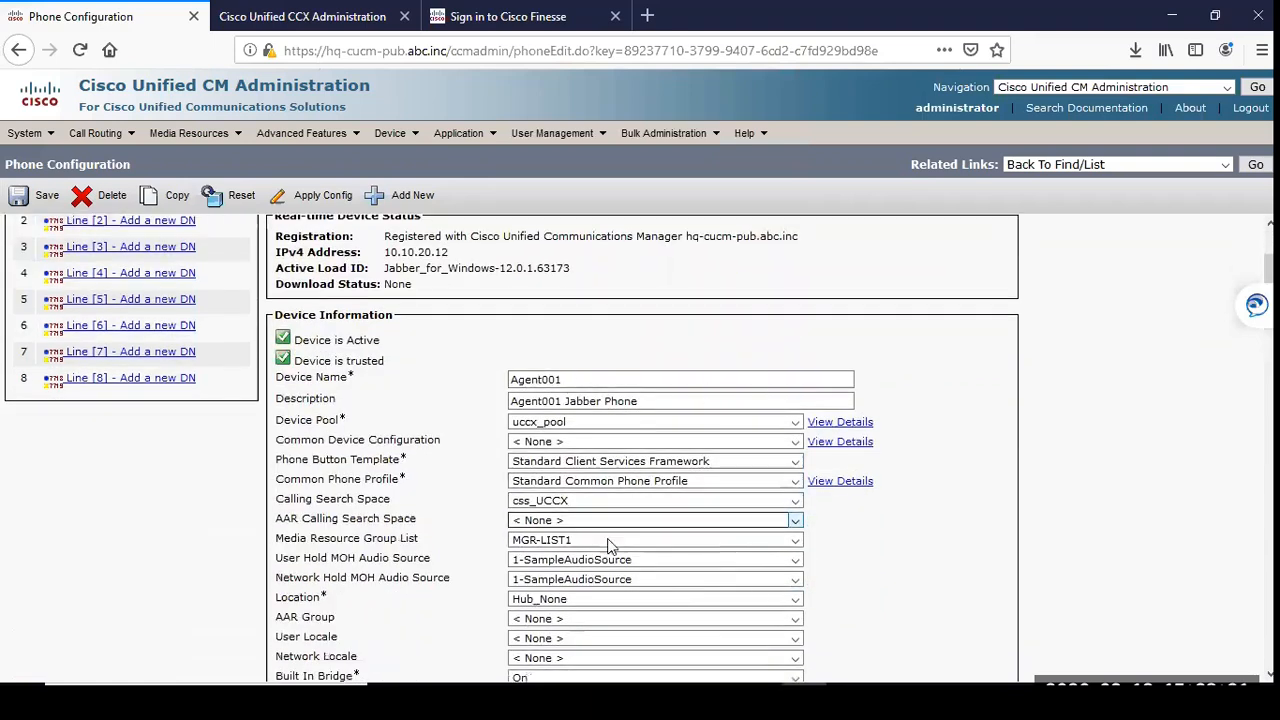
{"action": "scroll", "coordinate": [414, 458], "scroll_direction": "up", "scroll_amount": 2}
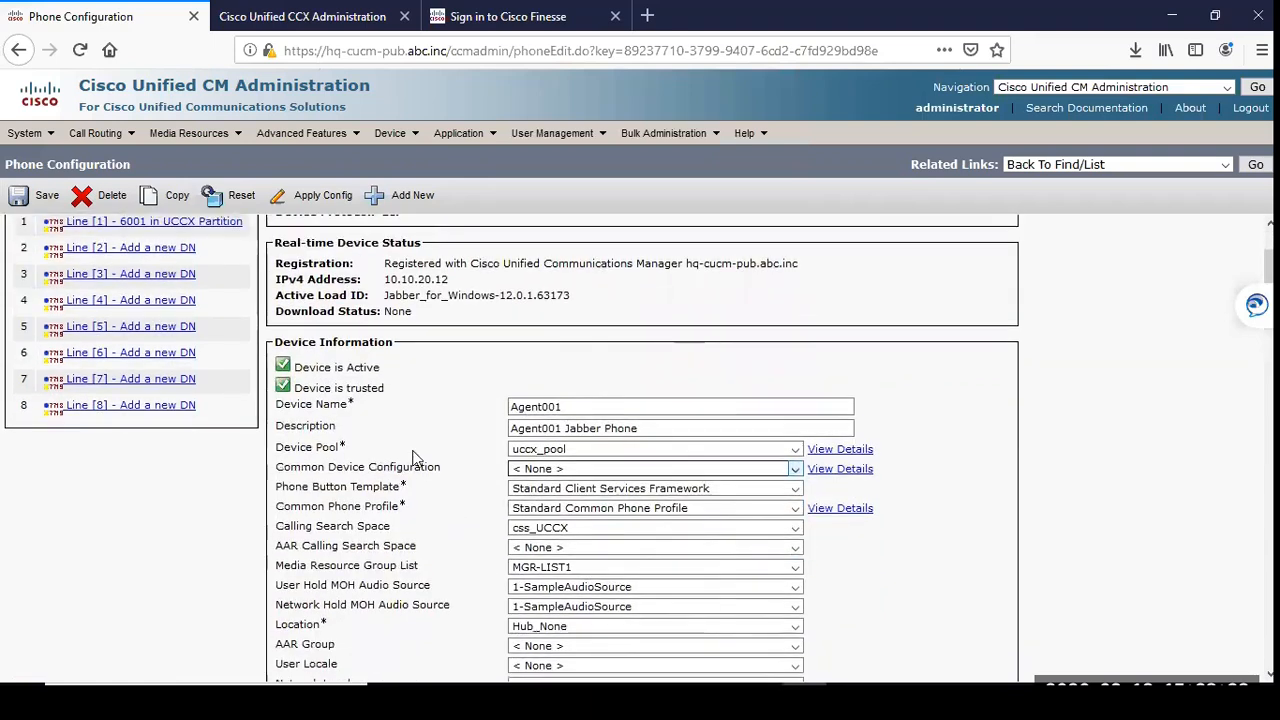
{"action": "scroll", "coordinate": [313, 444], "scroll_direction": "up", "scroll_amount": 2}
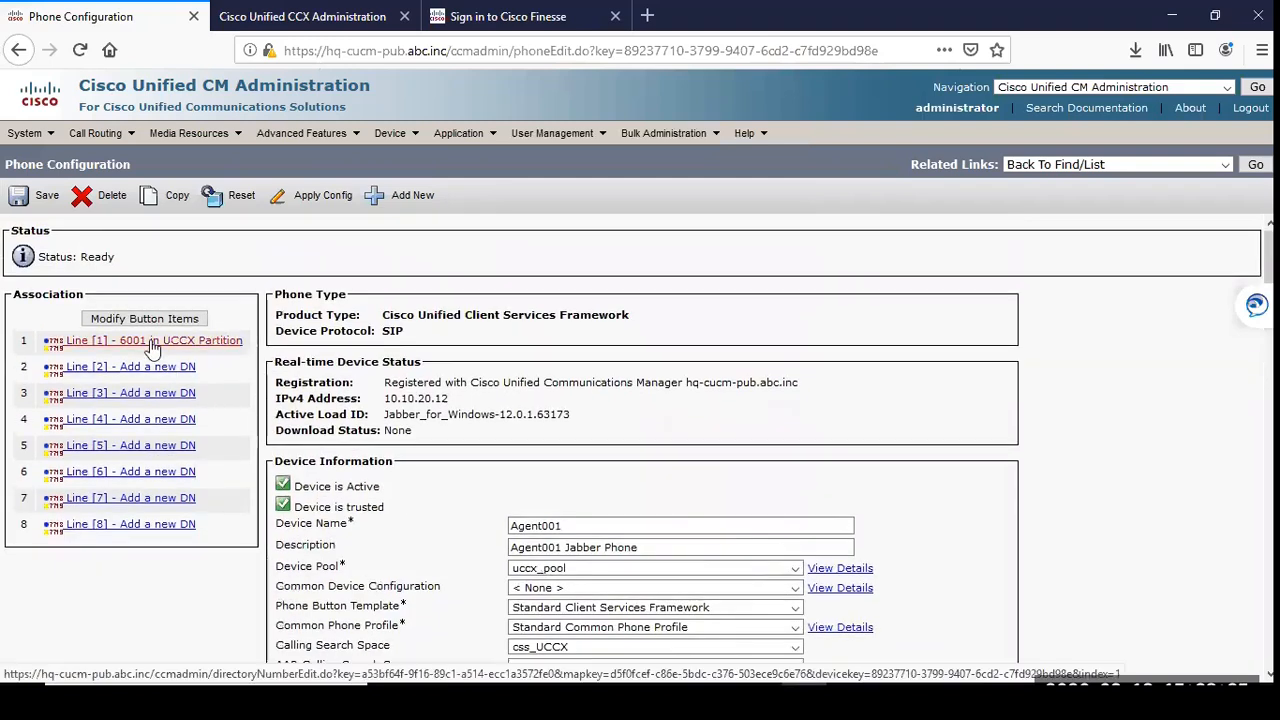
{"action": "left_click", "coordinate": [152, 341]}
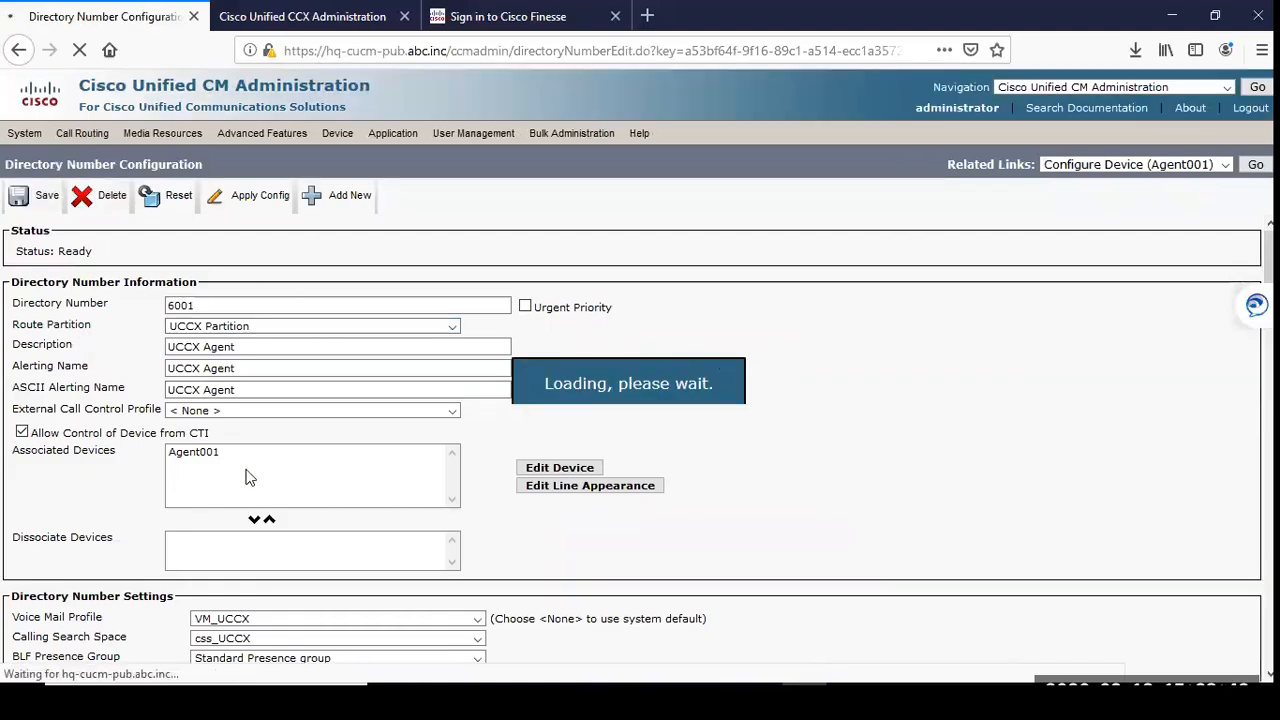
Step: Set Maximum Number of Calls to 2 and Busy Trigger to 1 for Line 1 on device Agent001, and save the line
{"action": "scroll", "coordinate": [40, 527], "scroll_direction": "down", "scroll_amount": 7}
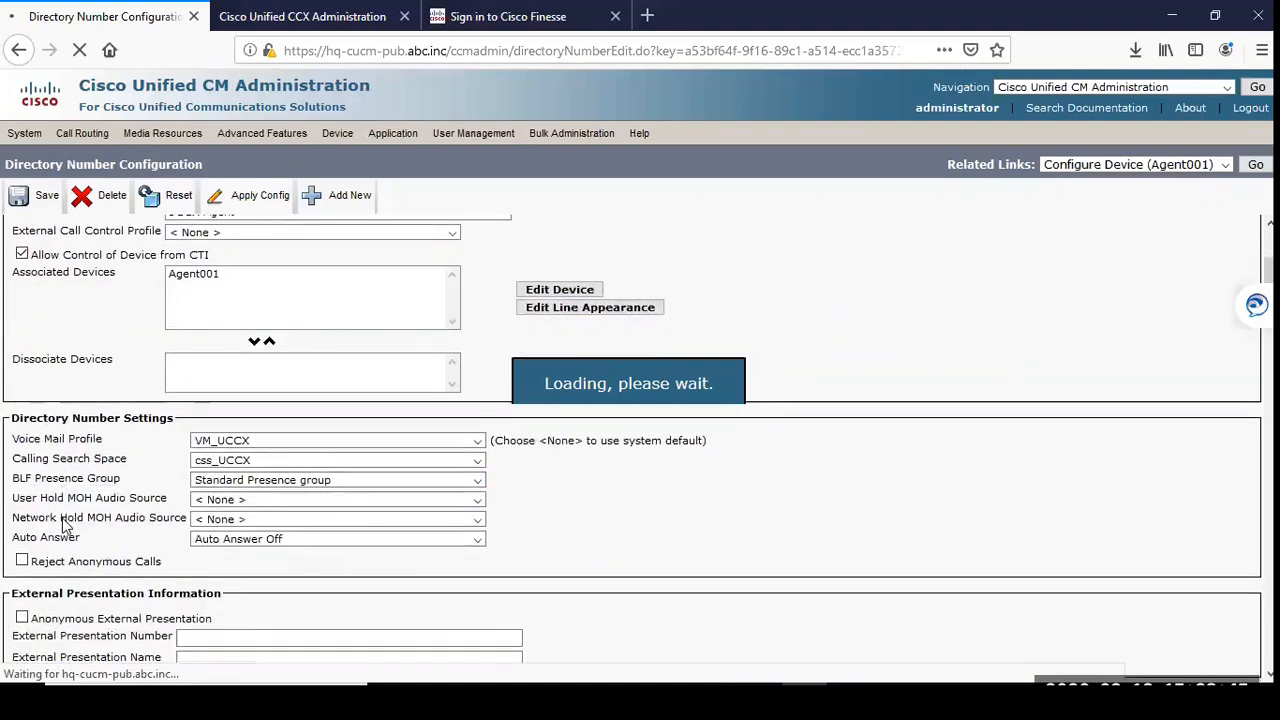
{"action": "scroll", "coordinate": [65, 527], "scroll_direction": "down", "scroll_amount": 15}
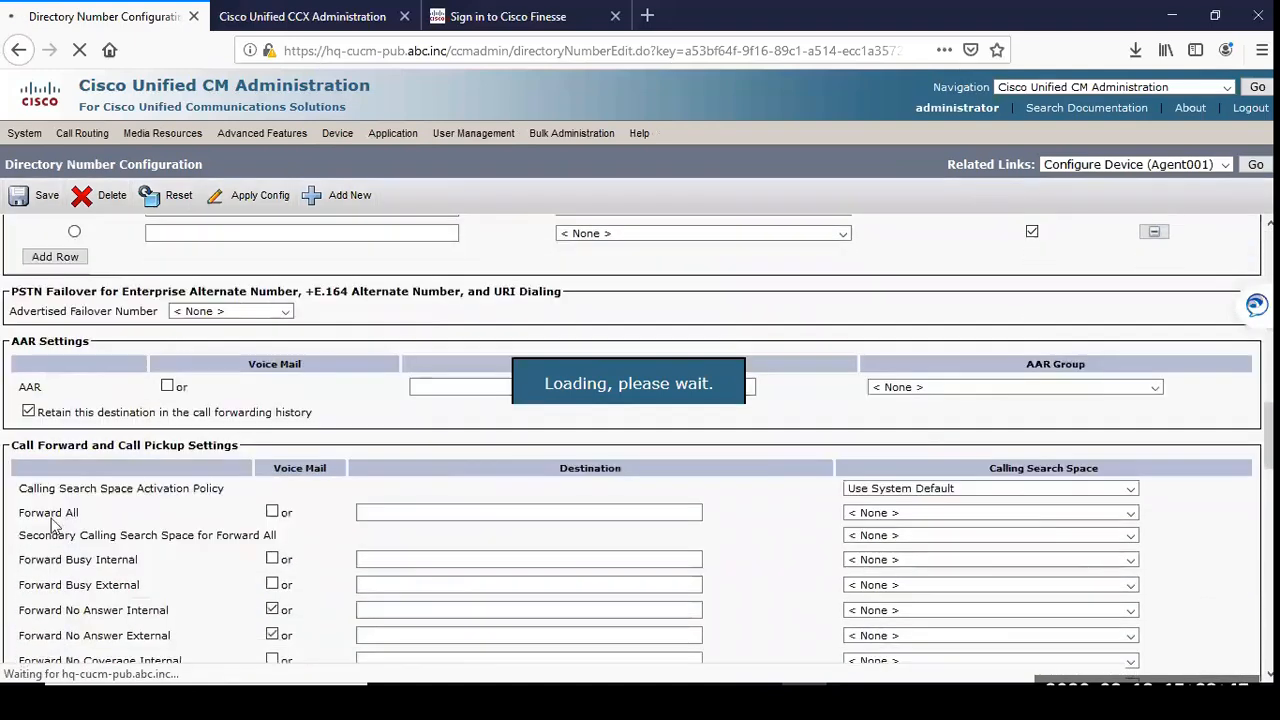
{"action": "scroll", "coordinate": [48, 522], "scroll_direction": "down", "scroll_amount": 10}
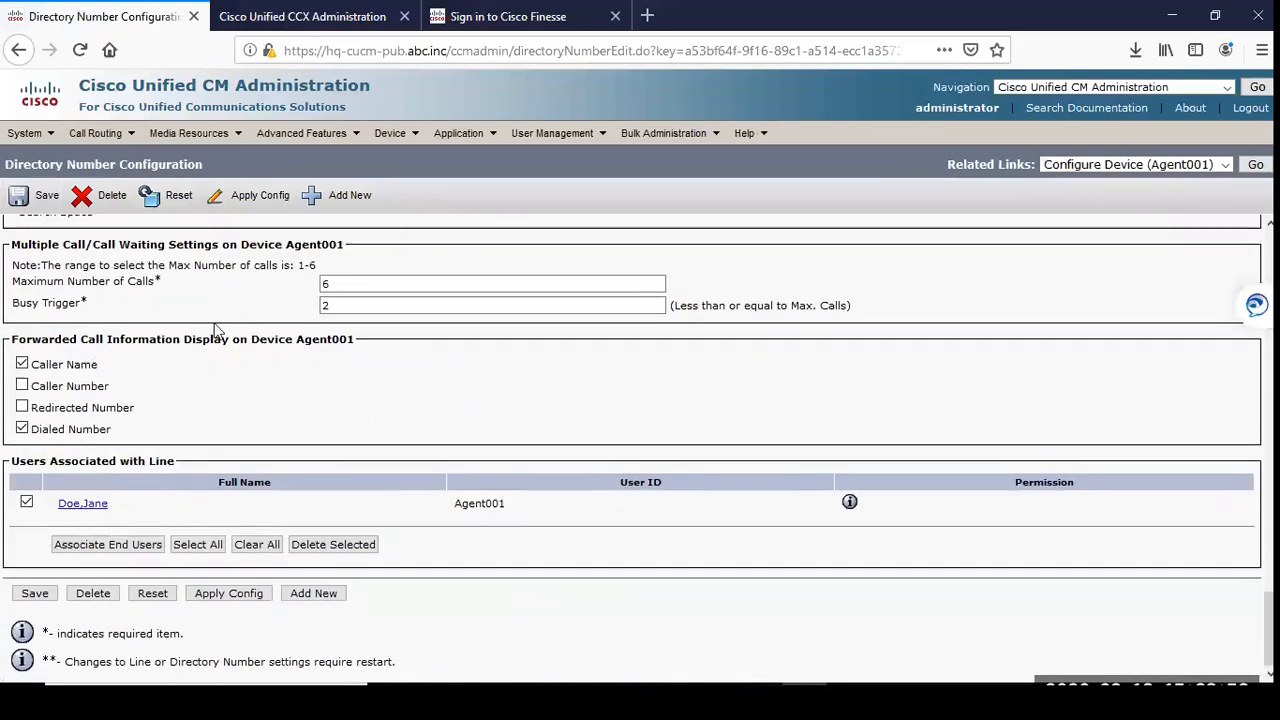
{"action": "scroll", "coordinate": [185, 338], "scroll_direction": "up", "scroll_amount": 1}
{"action": "left_click_drag", "start_coordinate": [36, 318], "coordinate": [168, 340]}
{"action": "left_click", "coordinate": [168, 340]}
{"action": "left_click_drag", "start_coordinate": [286, 317], "coordinate": [326, 316]}
{"action": "left_click", "coordinate": [355, 322]}
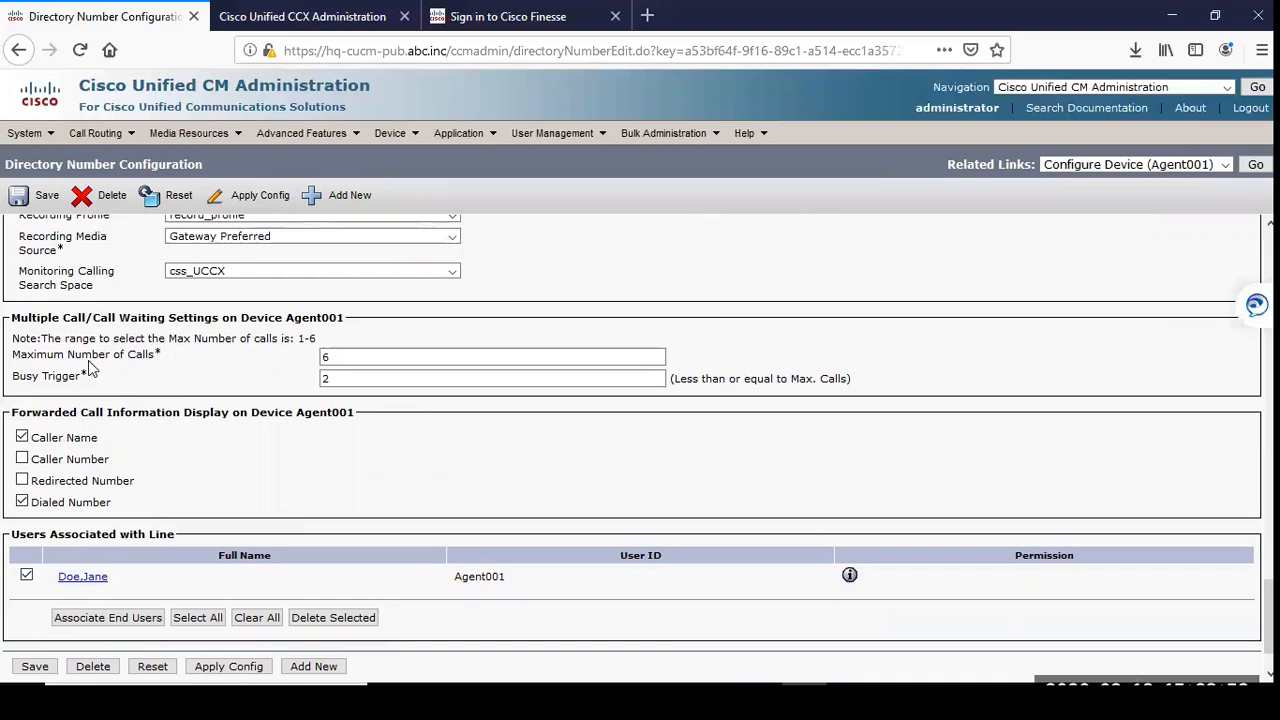
{"action": "left_click_drag", "start_coordinate": [342, 361], "coordinate": [259, 353]}
{"action": "double_click", "coordinate": [322, 386]}
{"action": "type", "text": "1"}
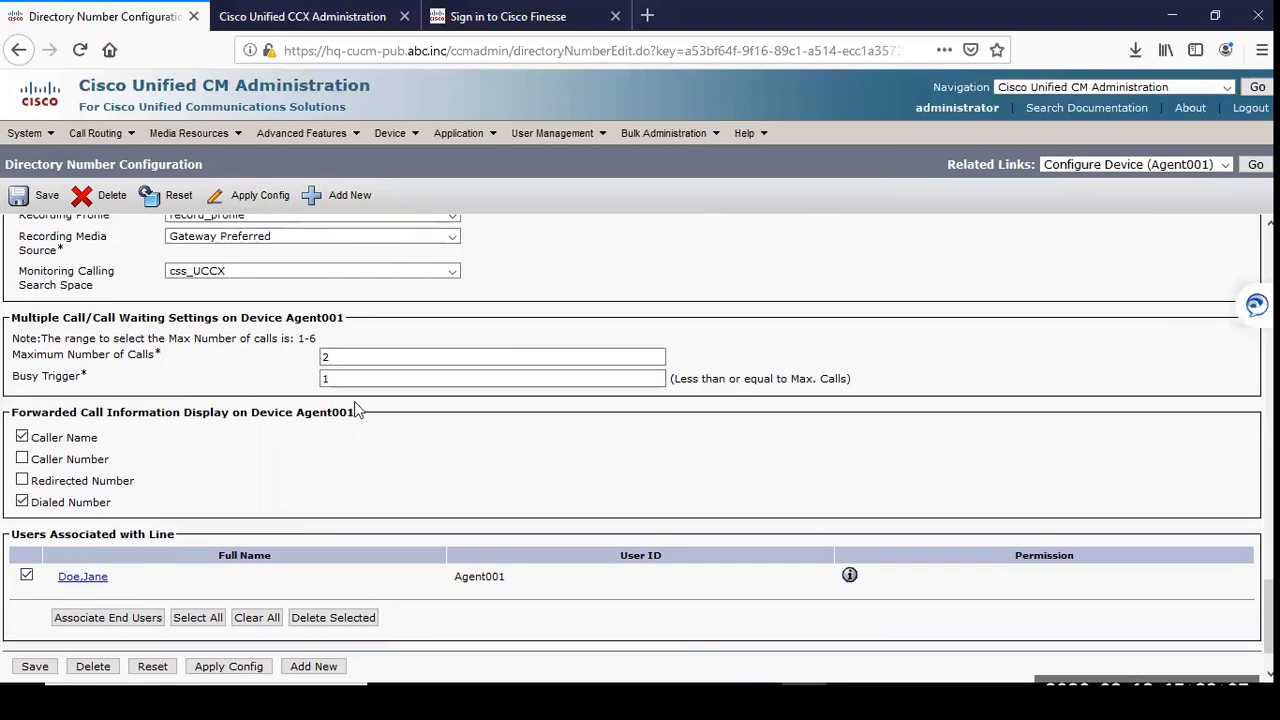
{"action": "left_click", "coordinate": [30, 670]}
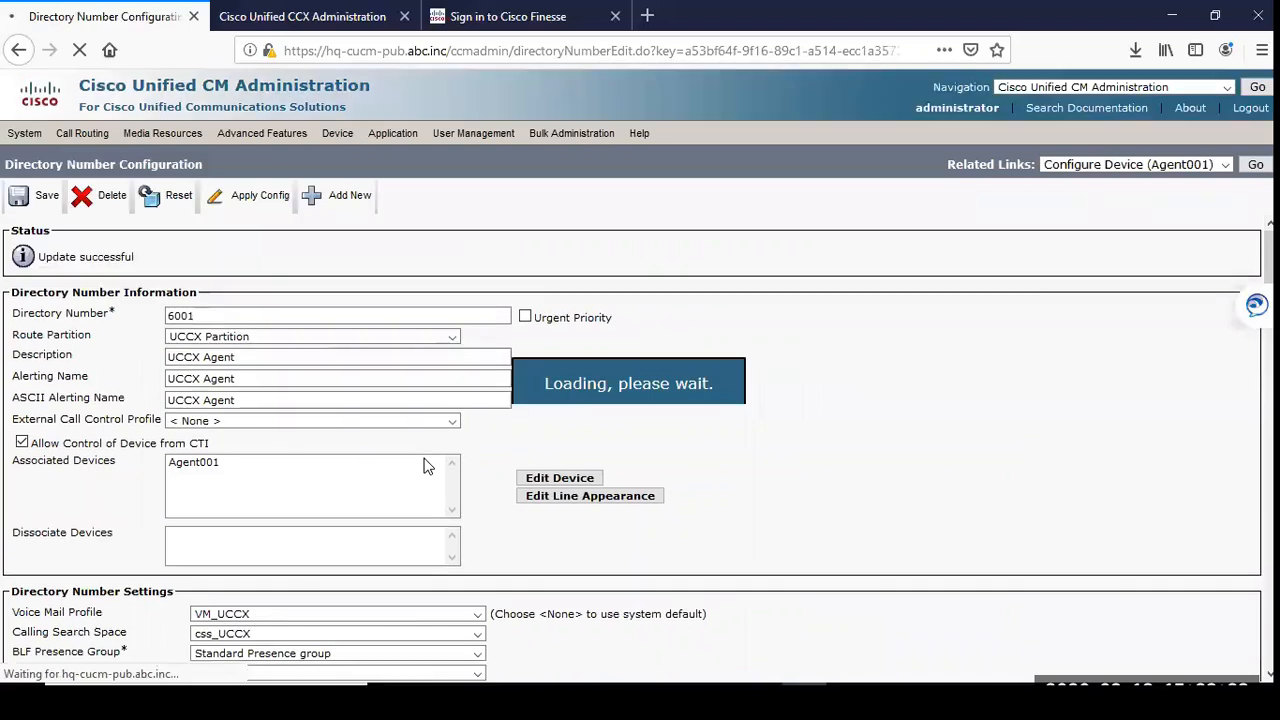
Step: Check the user associated with the line, start a search for end users to associate, and close it without adding anyone
{"action": "scroll", "coordinate": [1224, 662], "scroll_direction": "down", "scroll_amount": 15}
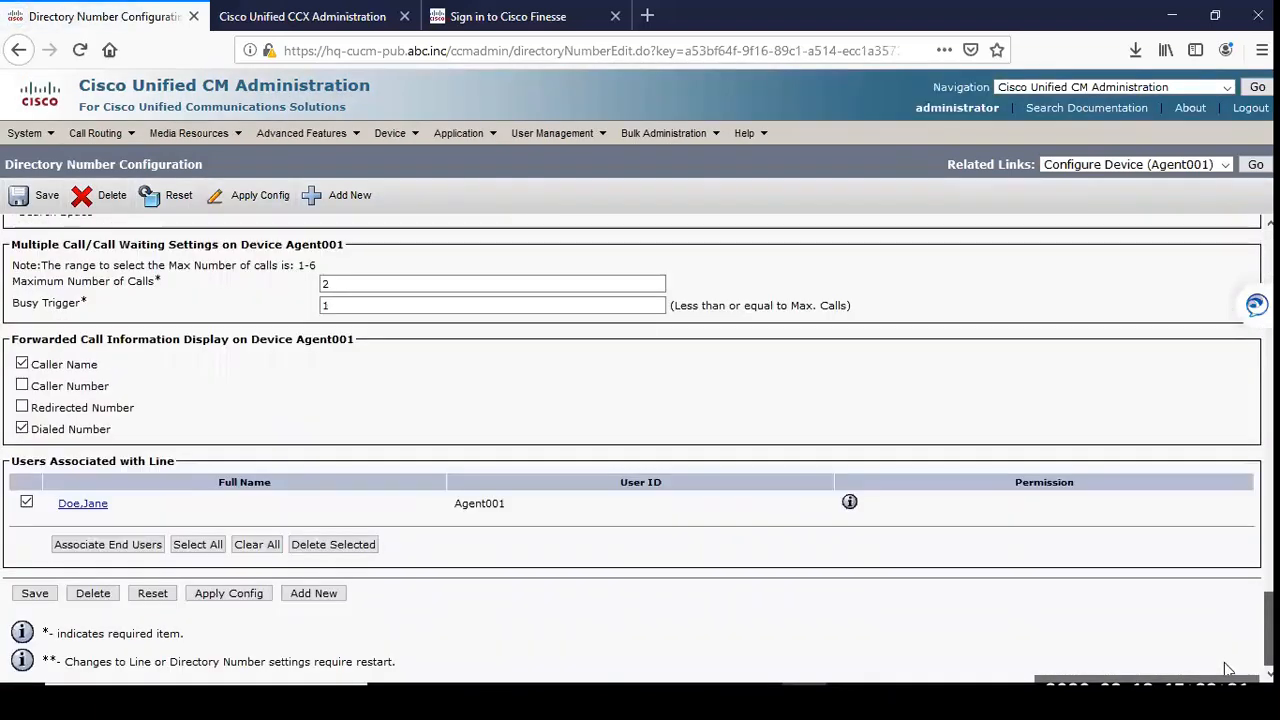
{"action": "double_click", "coordinate": [56, 505]}
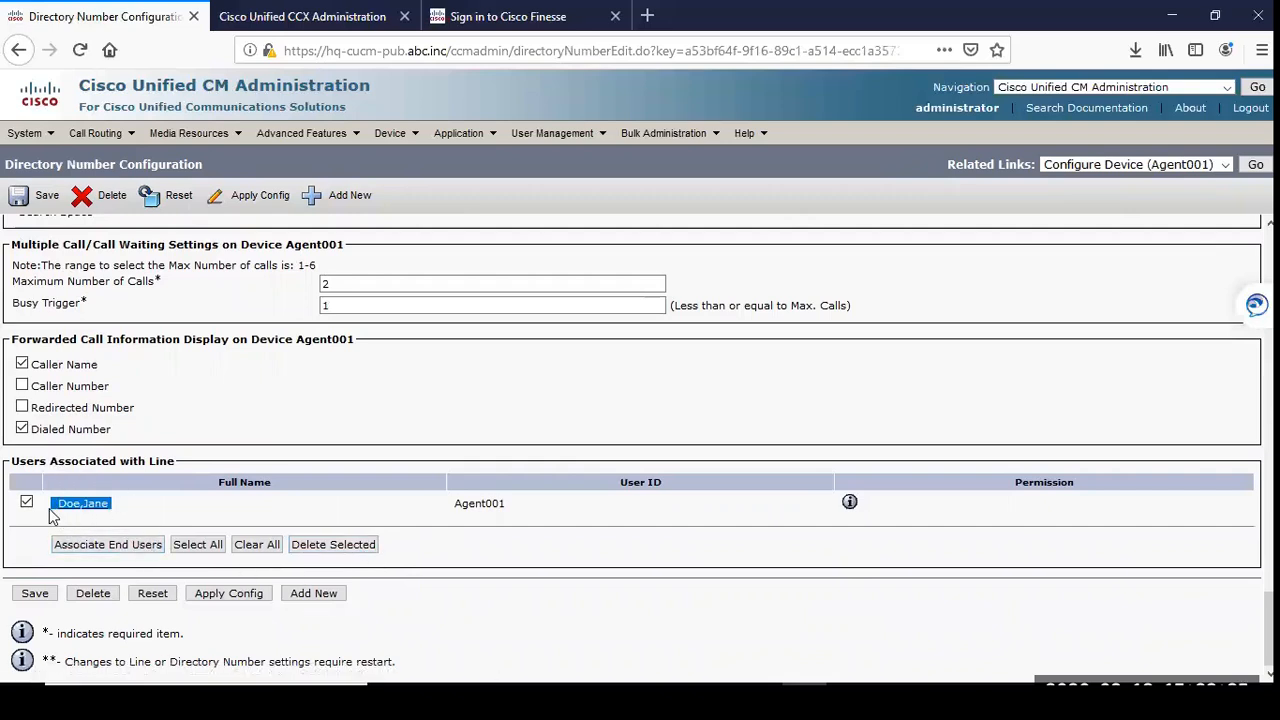
{"action": "left_click", "coordinate": [135, 544]}
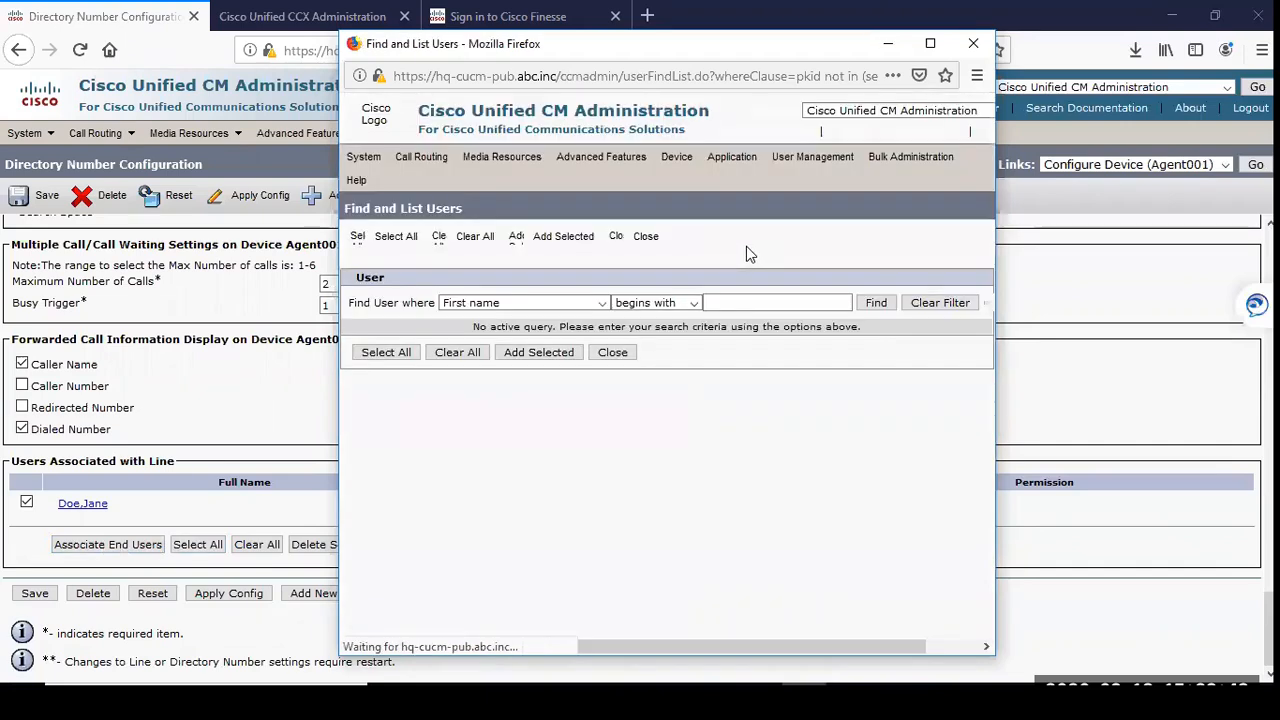
{"action": "left_click", "coordinate": [878, 307]}
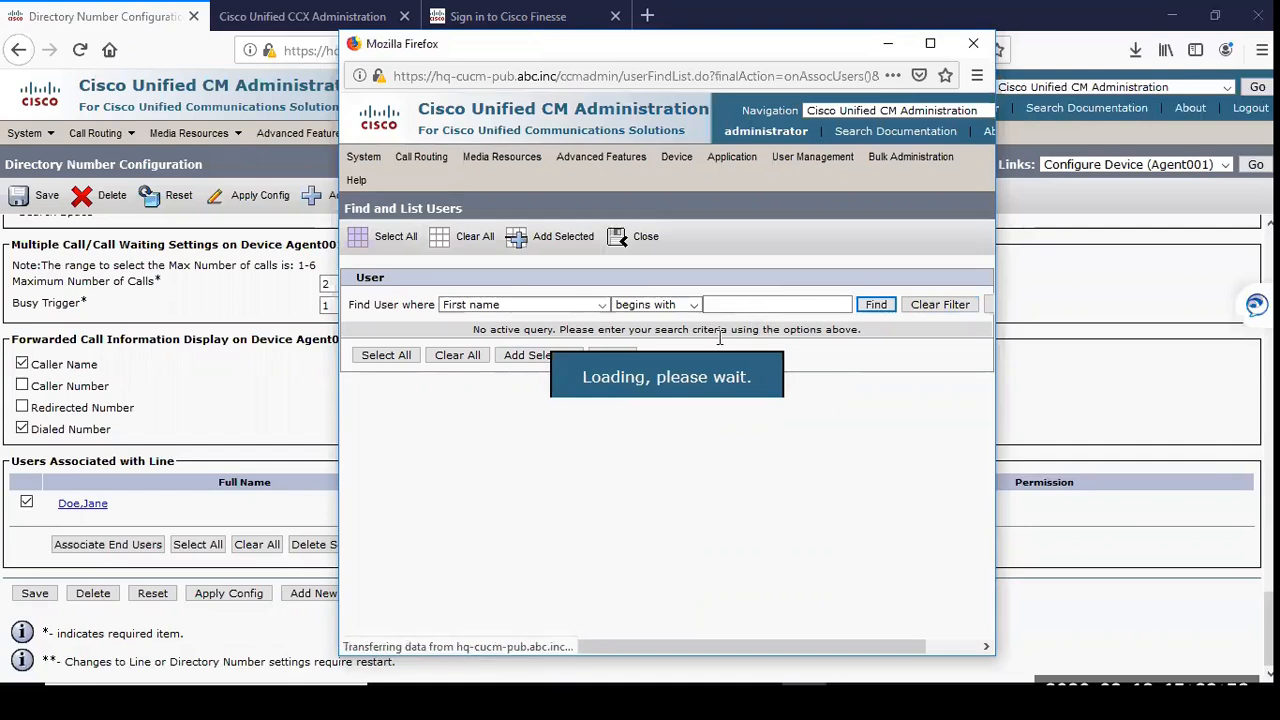
{"action": "left_click", "coordinate": [80, 546]}
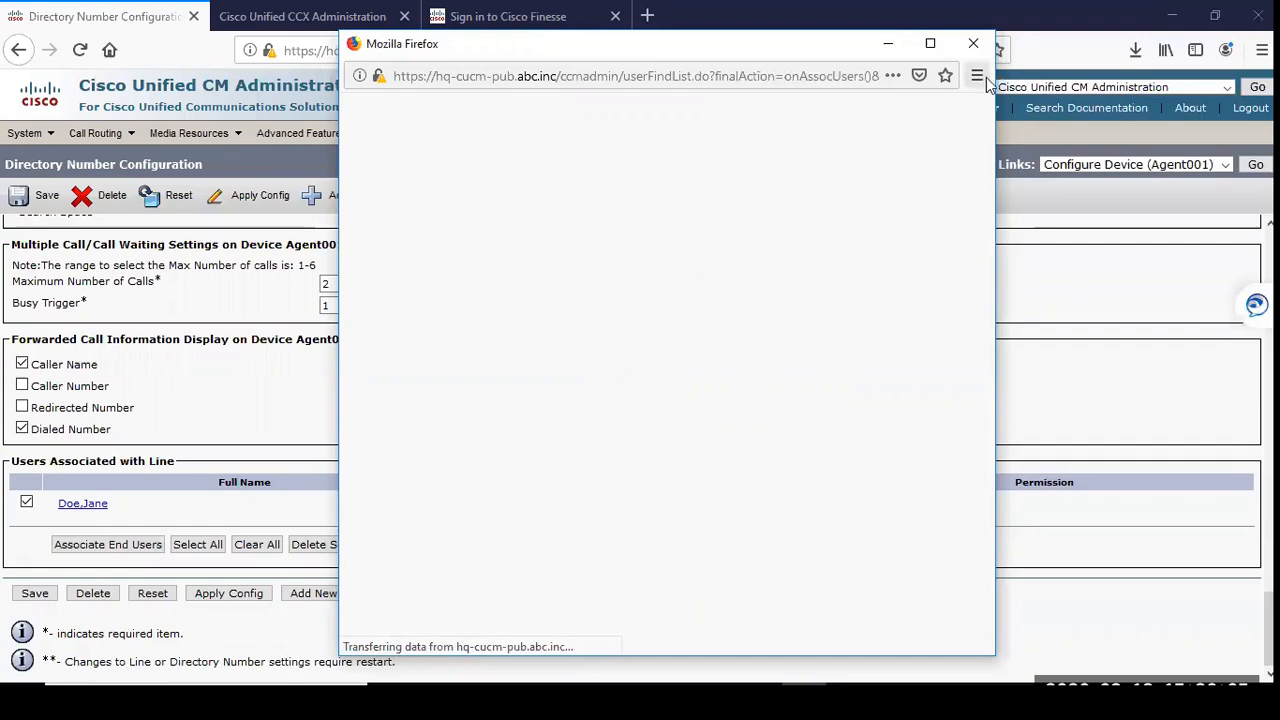
{"action": "left_click", "coordinate": [973, 43]}
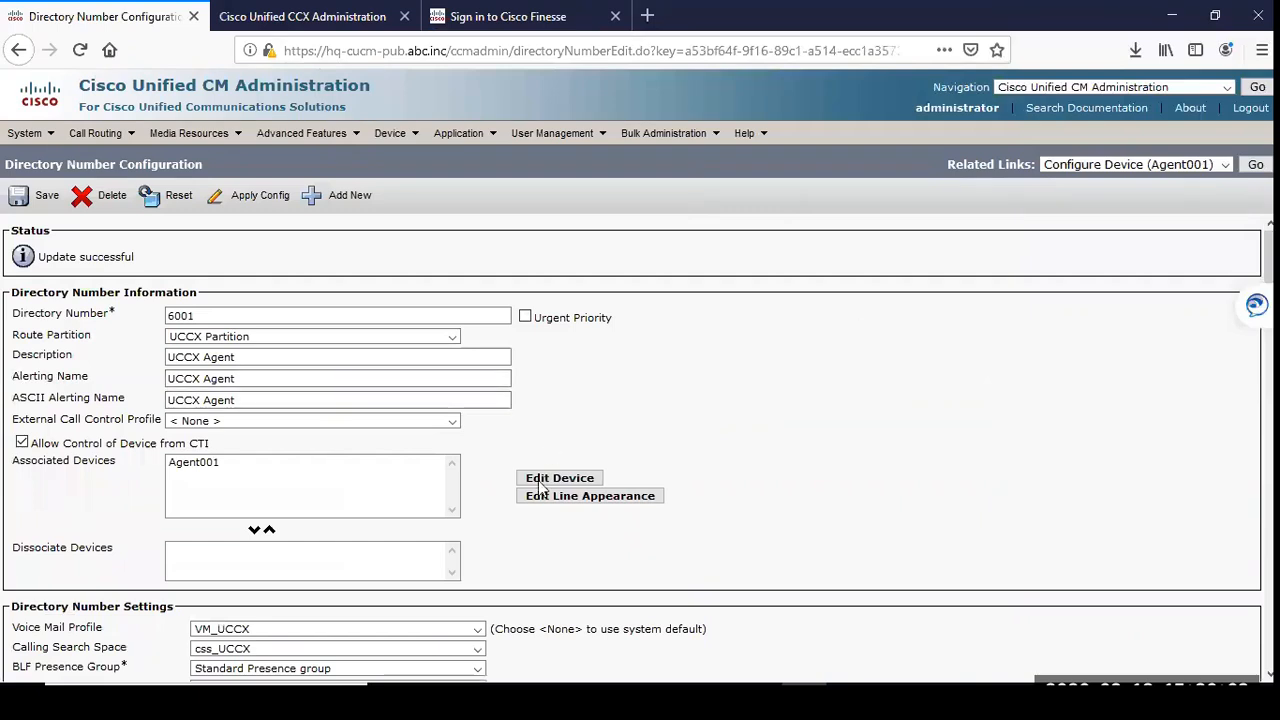
Step: Review the saved directory number settings, down to the recording options, maximum calls and busy trigger of Line 1
{"action": "scroll", "coordinate": [670, 473], "scroll_direction": "down", "scroll_amount": 1}
{"action": "scroll", "coordinate": [670, 473], "scroll_direction": "down", "scroll_amount": 3}
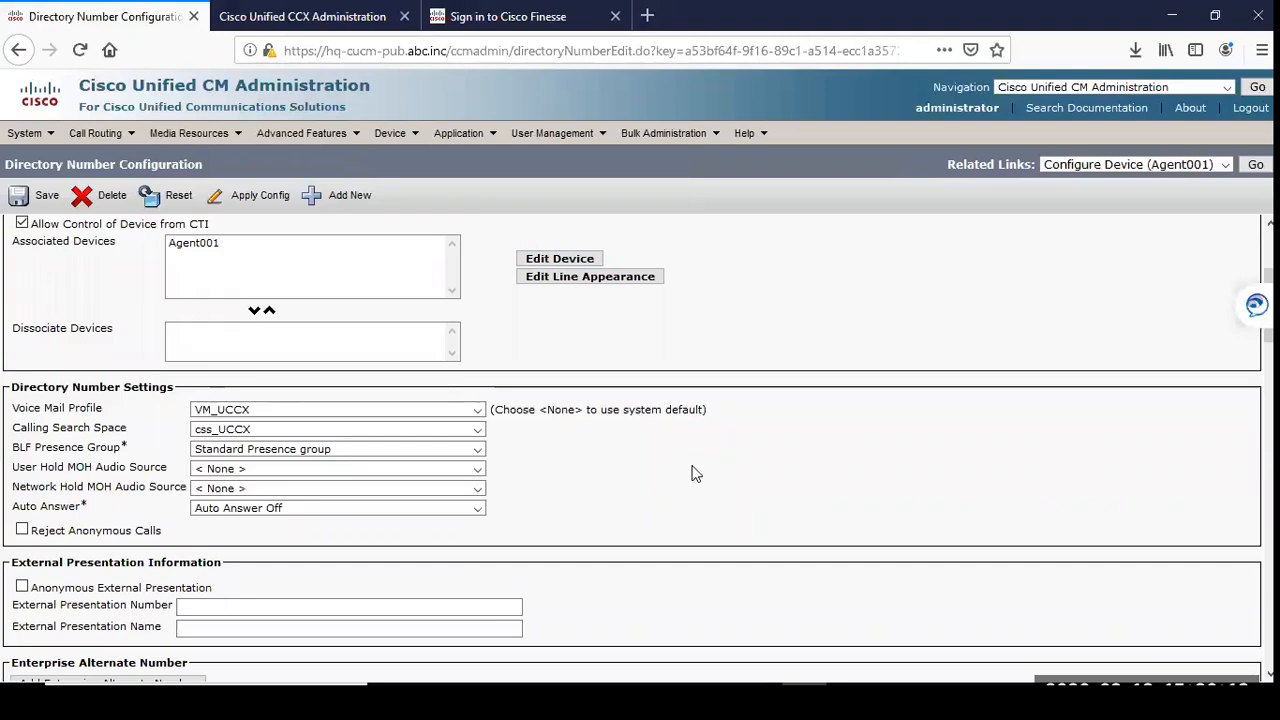
{"action": "scroll", "coordinate": [673, 472], "scroll_direction": "down", "scroll_amount": 7}
{"action": "scroll", "coordinate": [727, 472], "scroll_direction": "down", "scroll_amount": 3}
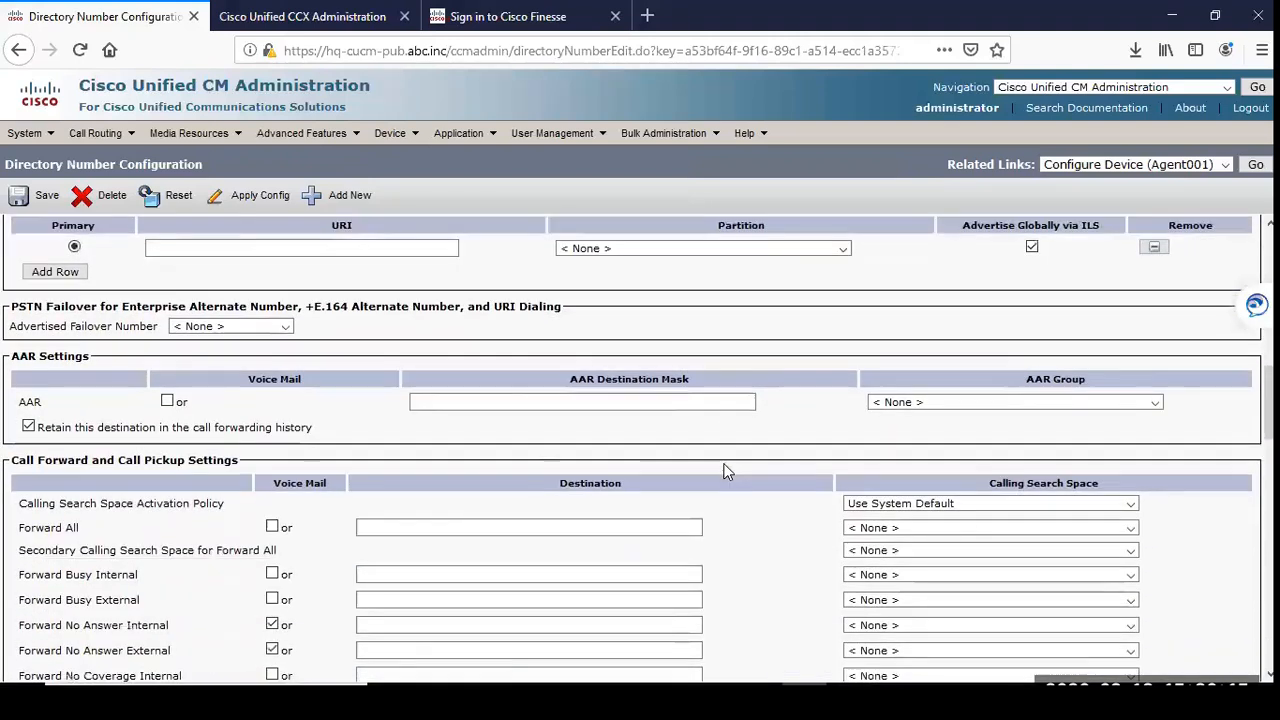
{"action": "scroll", "coordinate": [727, 472], "scroll_direction": "down", "scroll_amount": 6}
{"action": "scroll", "coordinate": [727, 472], "scroll_direction": "down", "scroll_amount": 3}
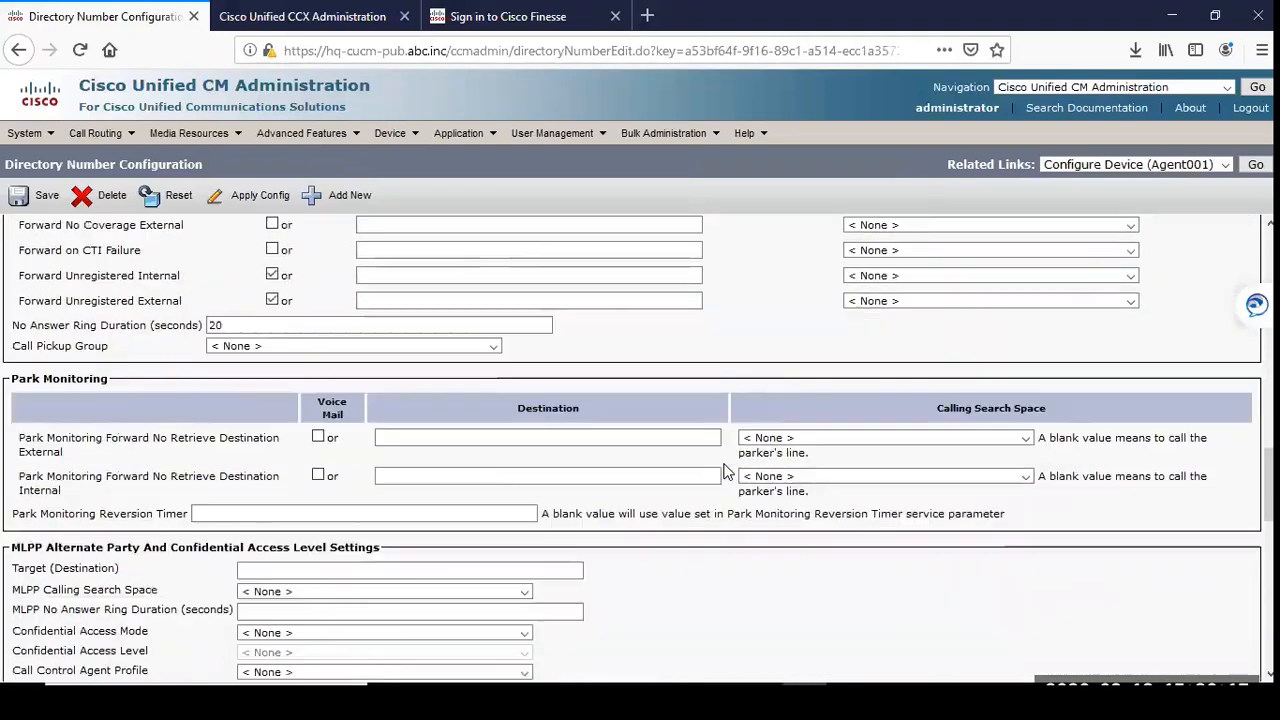
{"action": "scroll", "coordinate": [727, 472], "scroll_direction": "down", "scroll_amount": 9}
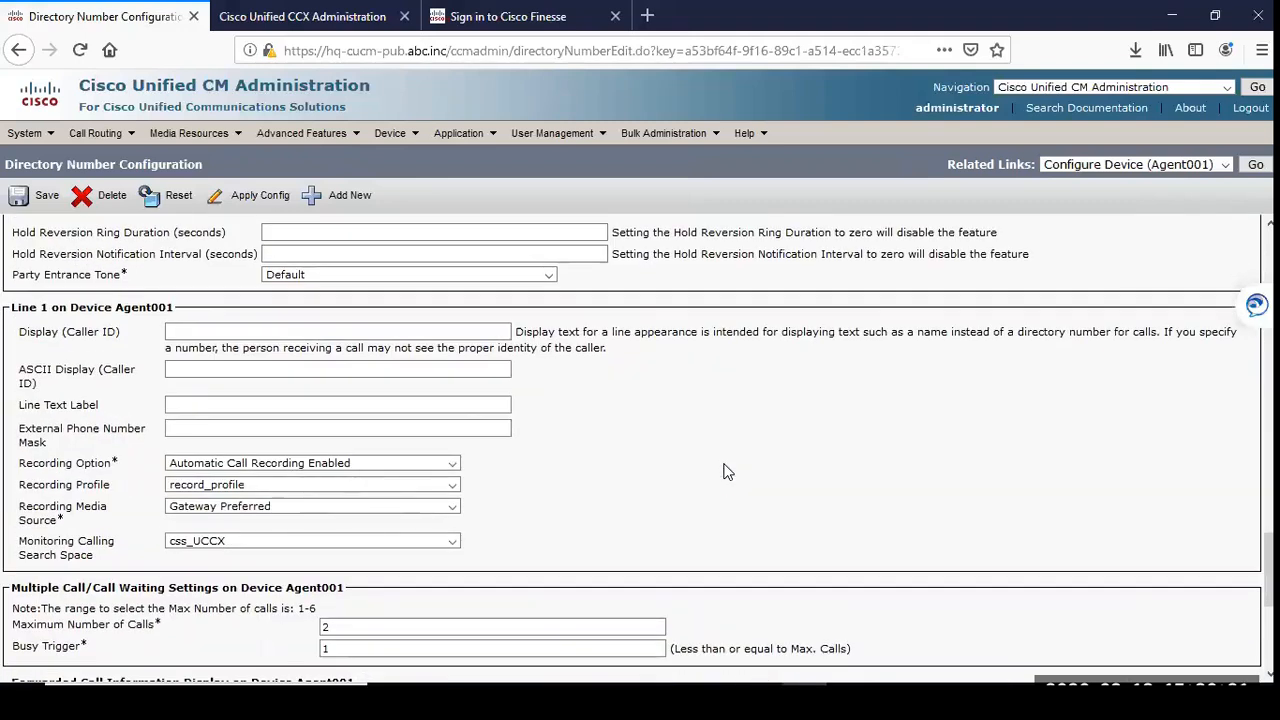
{"action": "scroll", "coordinate": [727, 472], "scroll_direction": "down", "scroll_amount": 6}
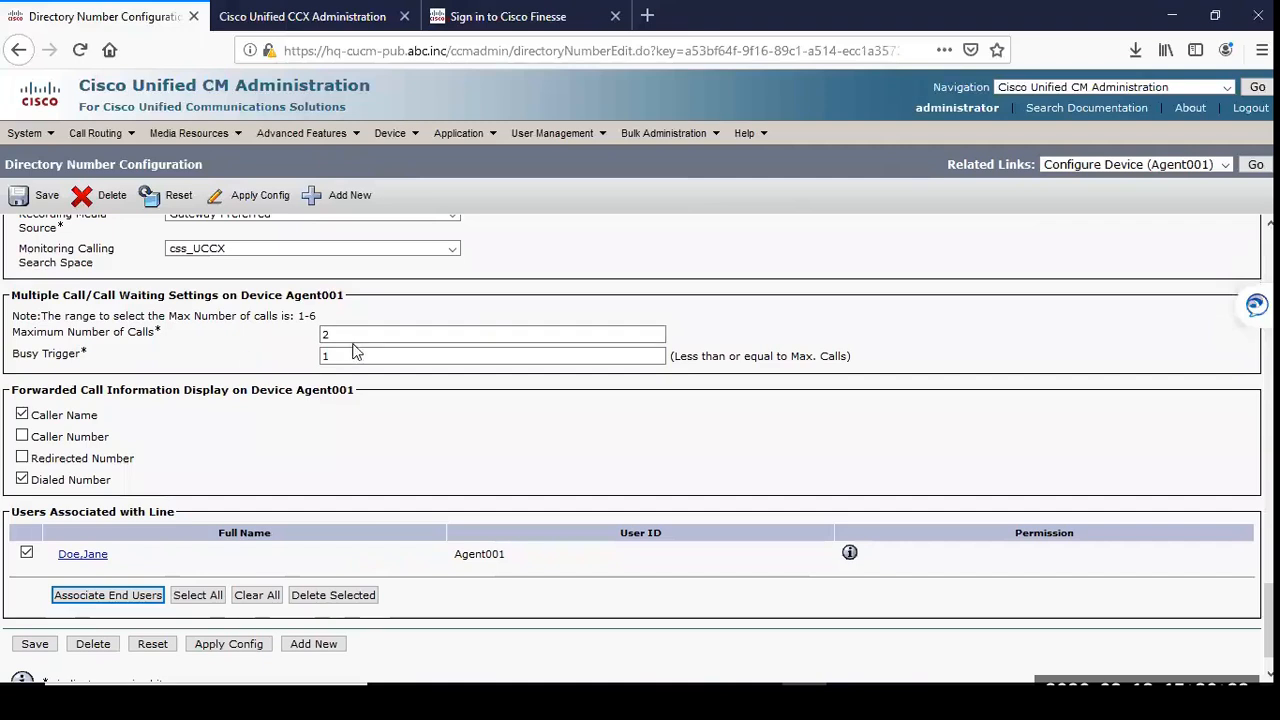
{"action": "left_click_drag", "start_coordinate": [349, 333], "coordinate": [229, 350]}
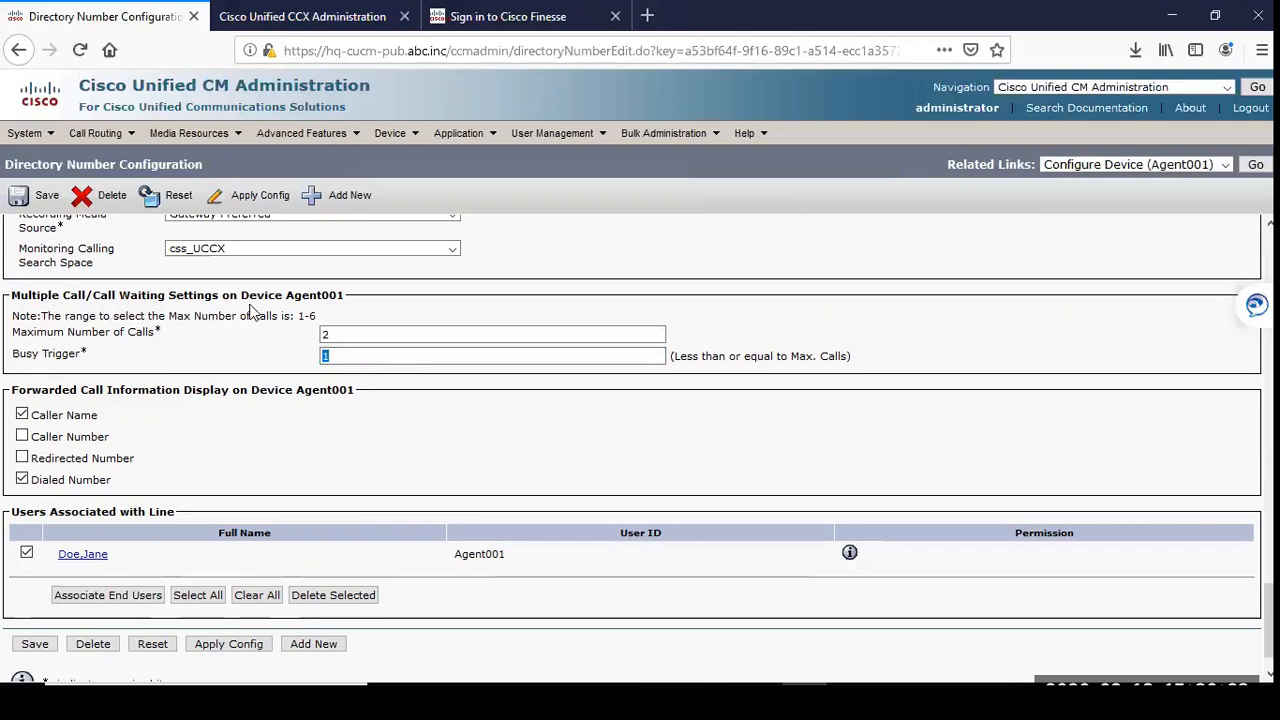
{"action": "left_click", "coordinate": [983, 403]}
Step: Find end users whose User ID begins with agent001 and open the Agent001 end user configuration
{"action": "scroll", "coordinate": [697, 248], "scroll_direction": "up", "scroll_amount": 15}
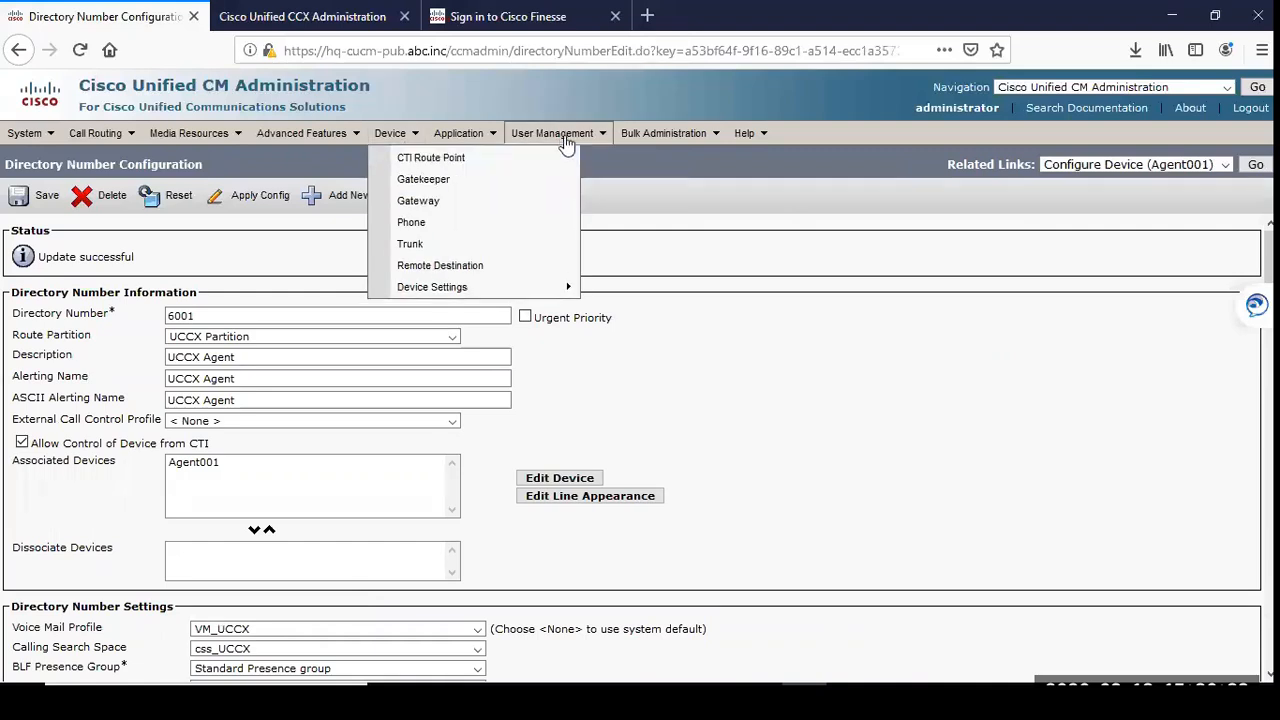
{"action": "mouse_move", "coordinate": [555, 133]}
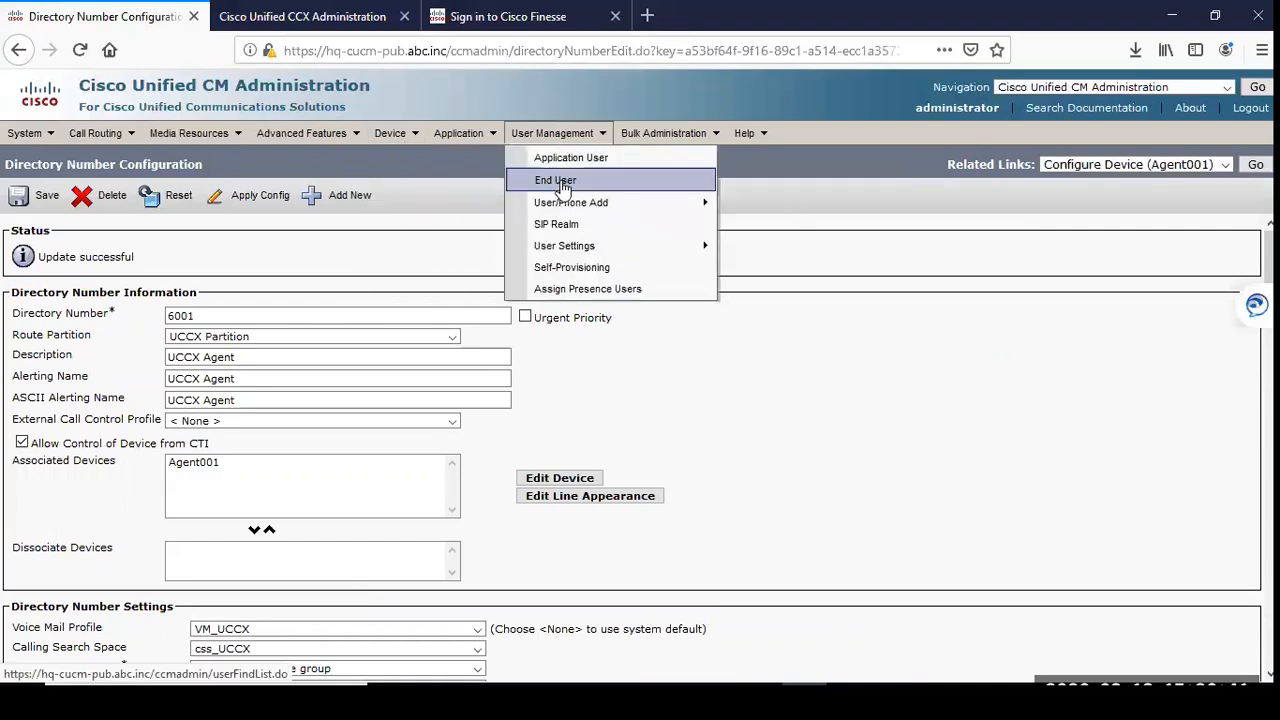
{"action": "left_click", "coordinate": [571, 187]}
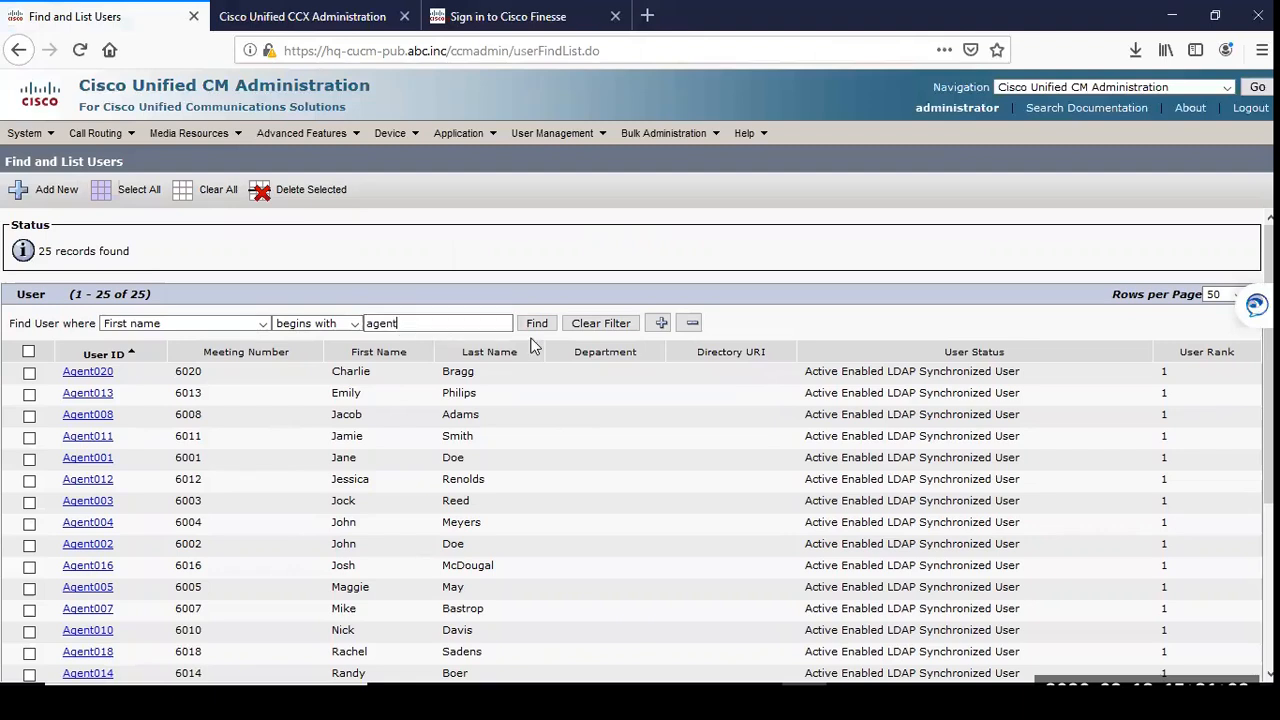
{"action": "type", "text": "001"}
{"action": "left_click", "coordinate": [206, 324]}
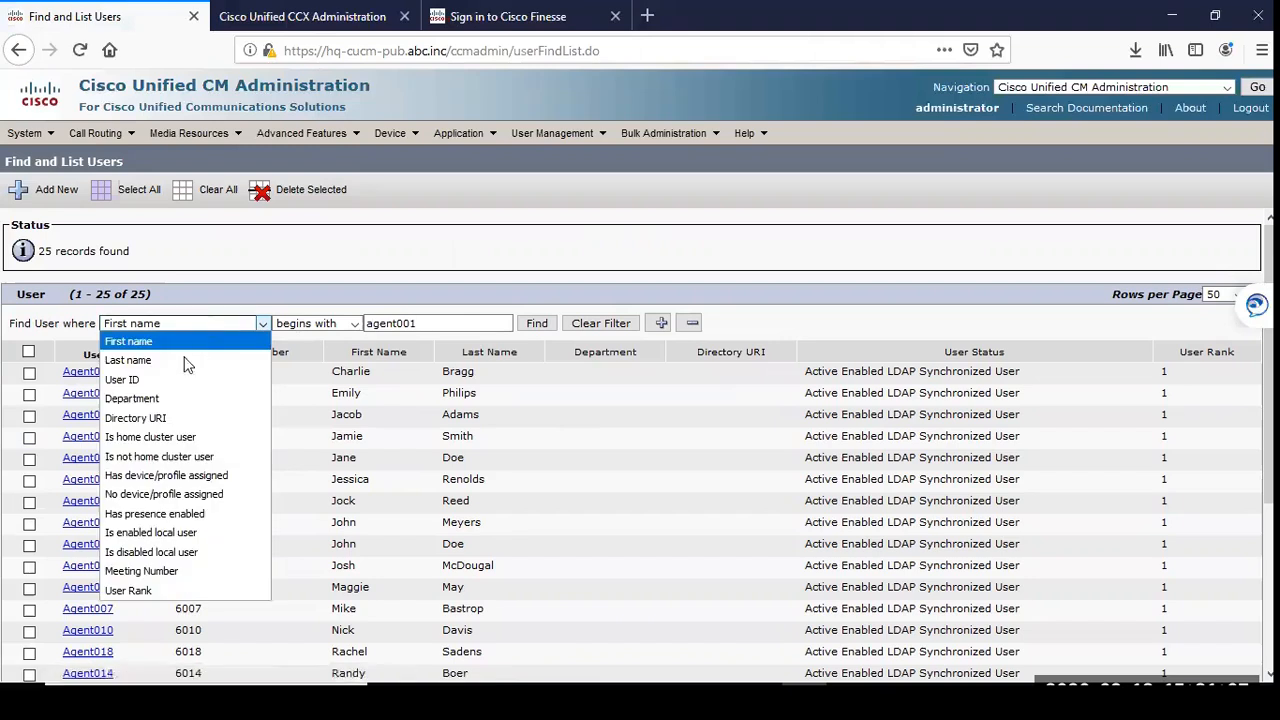
{"action": "left_click", "coordinate": [174, 380]}
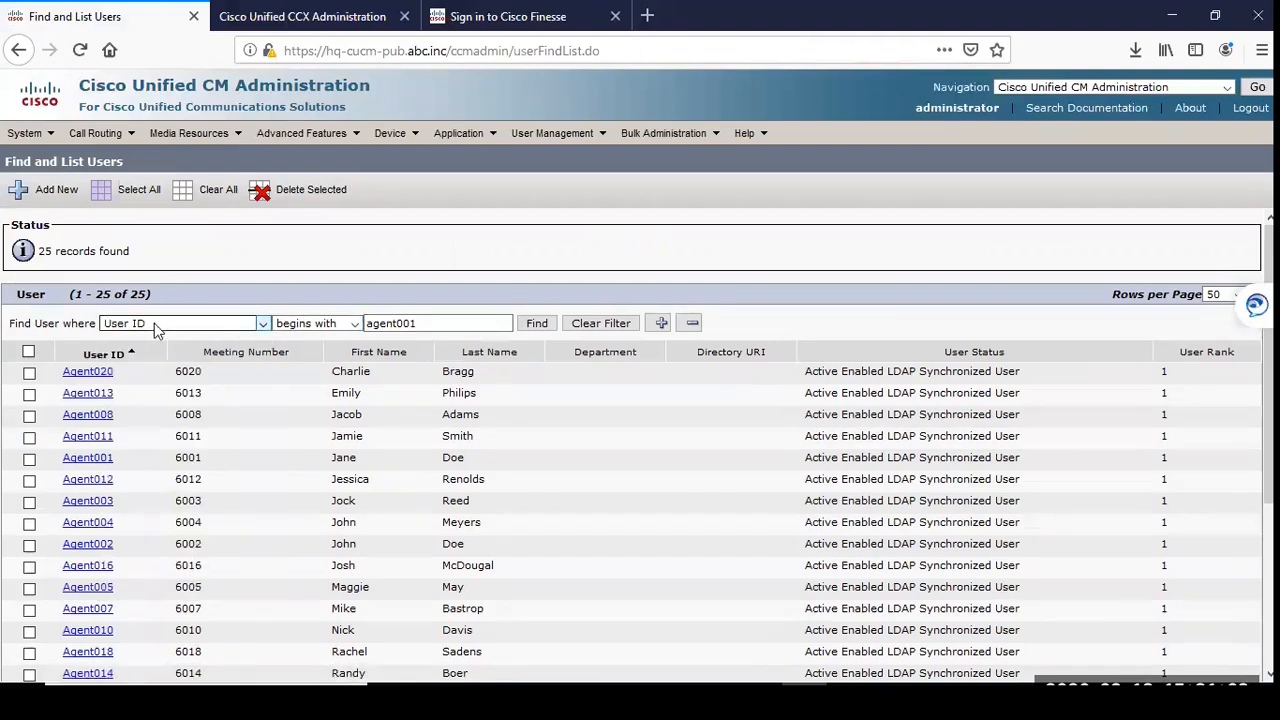
{"action": "left_click", "coordinate": [536, 324]}
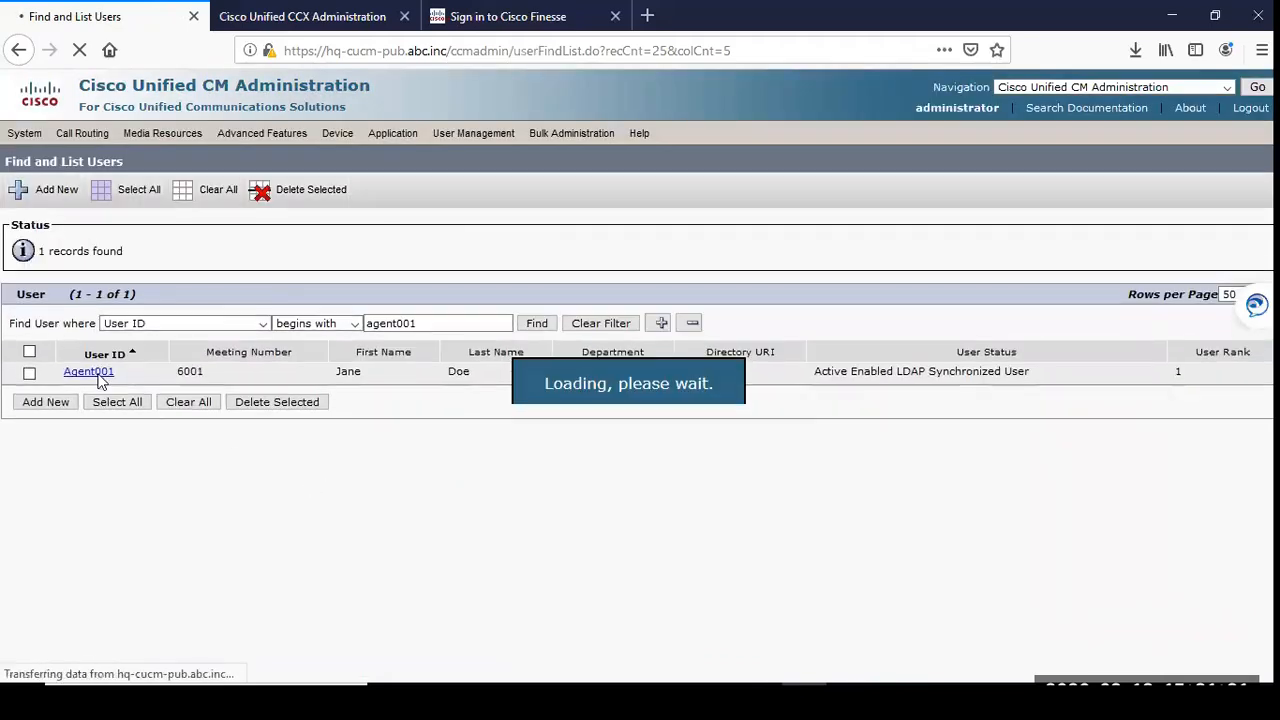
{"action": "left_click", "coordinate": [94, 374]}
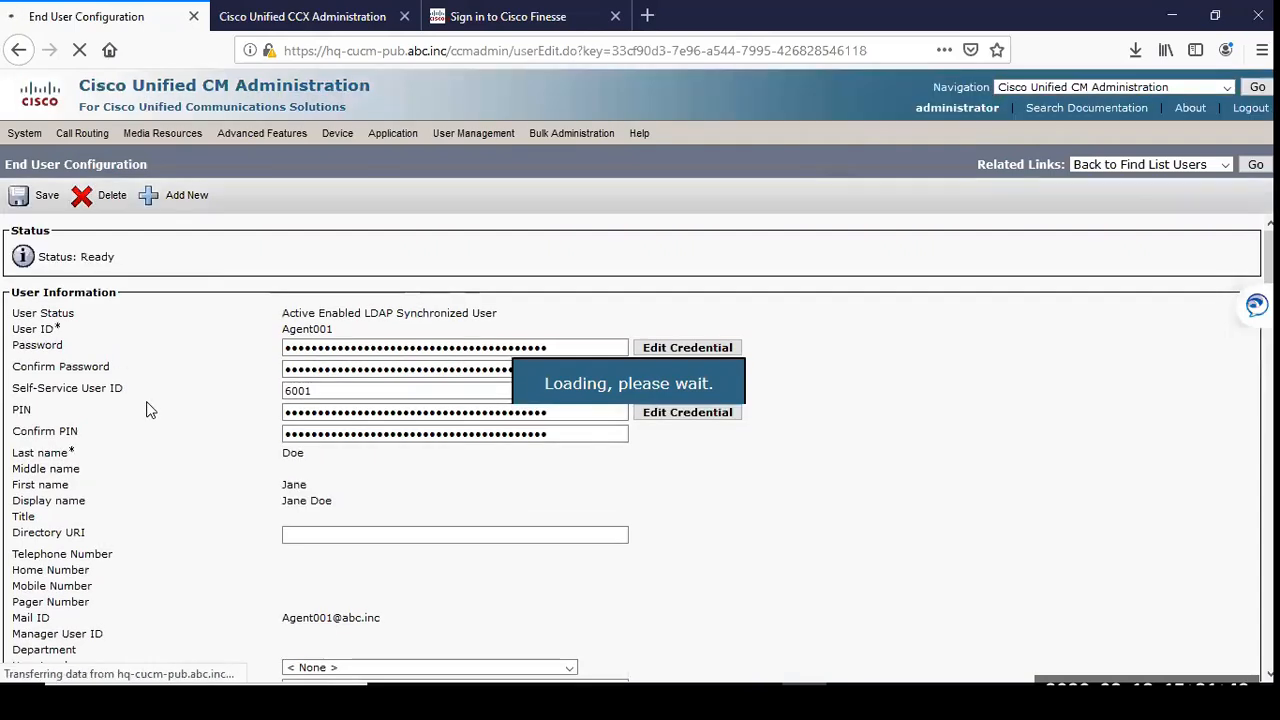
Step: Examine the Primary Extension and IPCC Extension under Directory Number Associations for the Agent001 end user
{"action": "scroll", "coordinate": [188, 416], "scroll_direction": "down", "scroll_amount": 10}
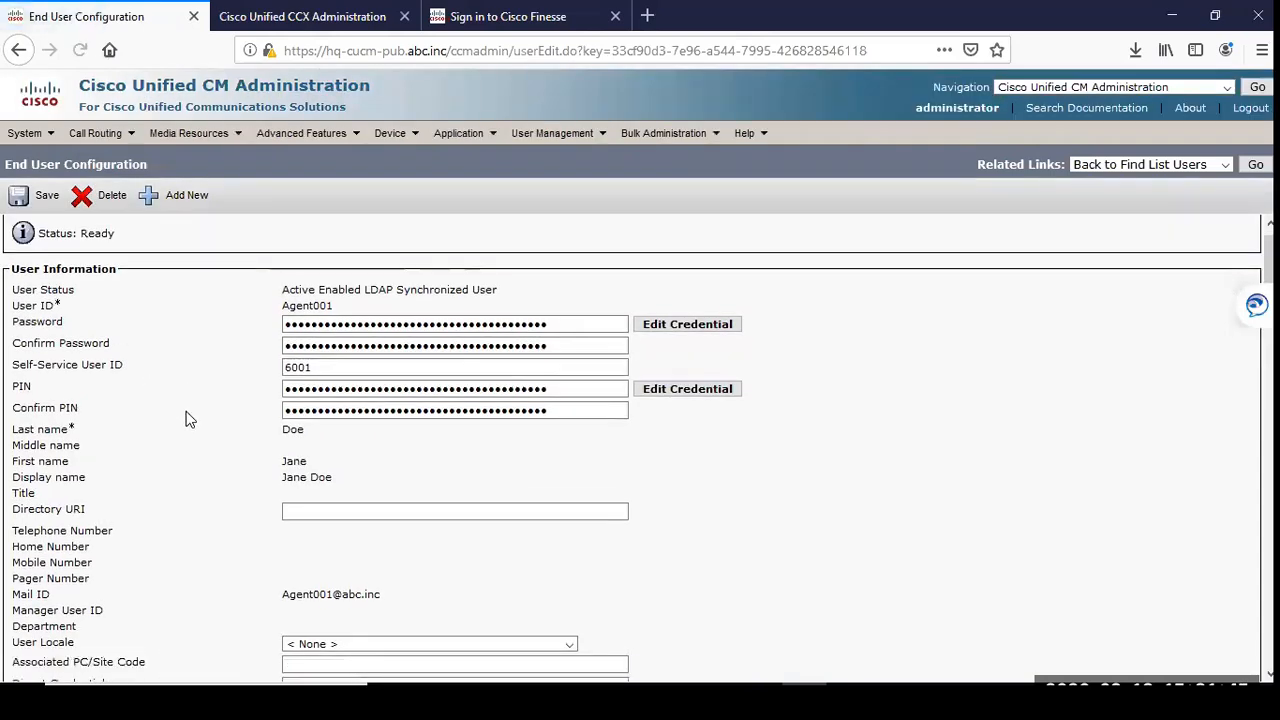
{"action": "scroll", "coordinate": [188, 416], "scroll_direction": "down", "scroll_amount": 10}
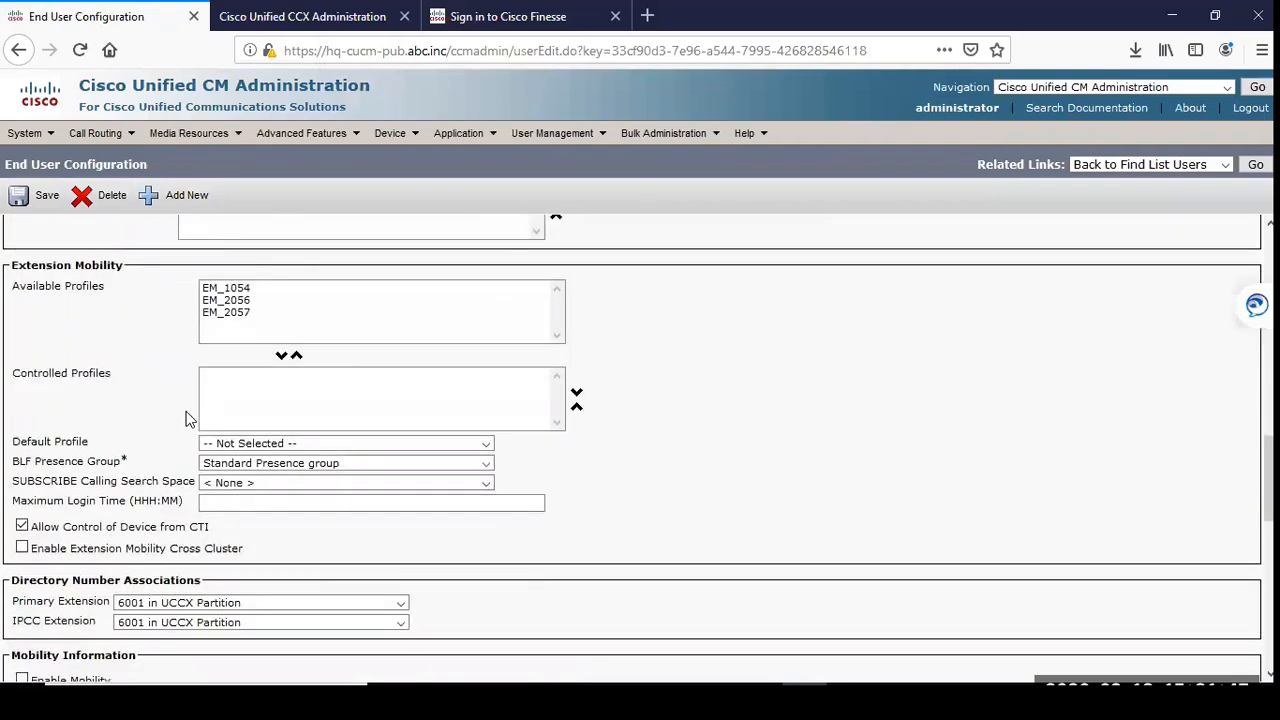
{"action": "left_click_drag", "start_coordinate": [14, 364], "coordinate": [203, 367]}
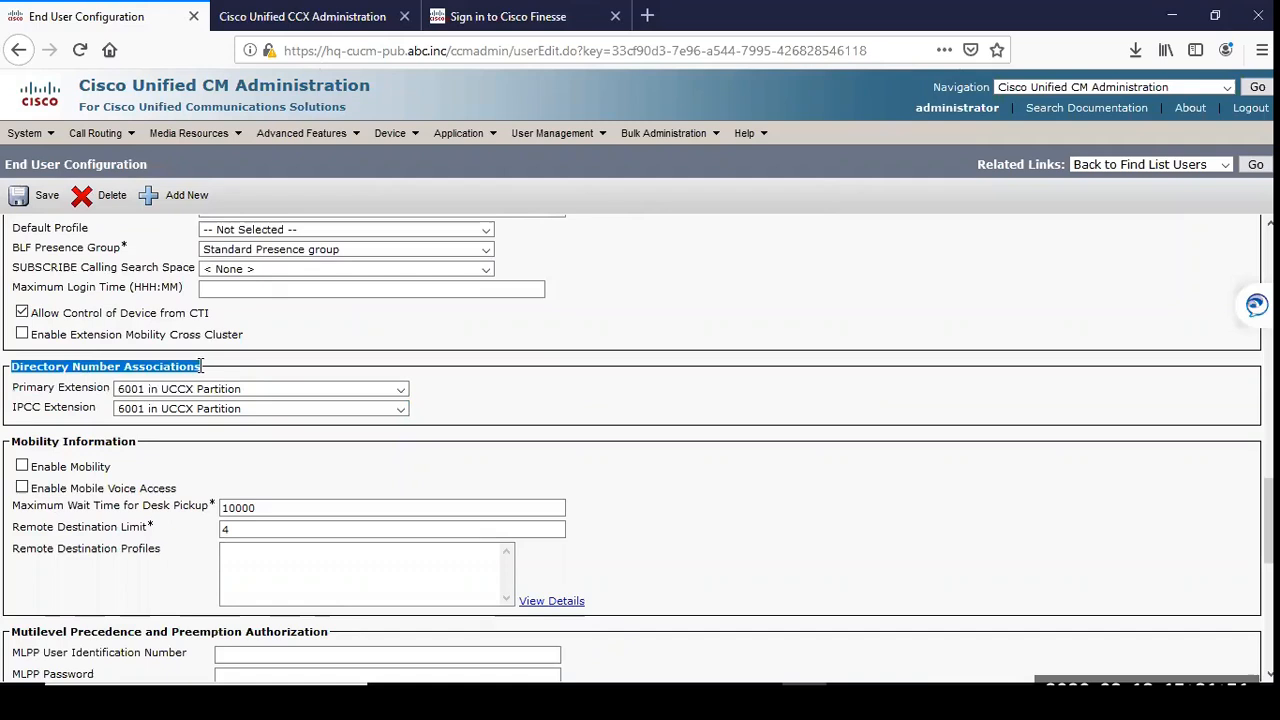
{"action": "left_click", "coordinate": [50, 400]}
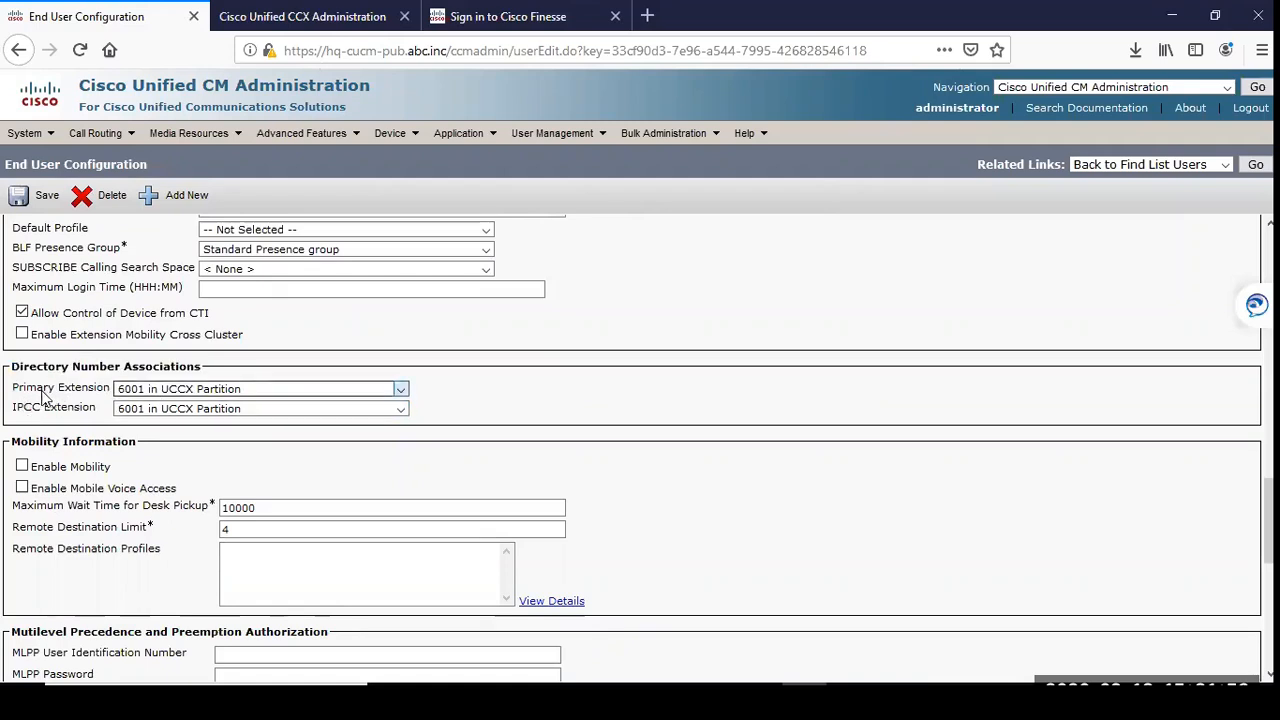
{"action": "left_click", "coordinate": [163, 393]}
{"action": "left_click", "coordinate": [163, 393]}
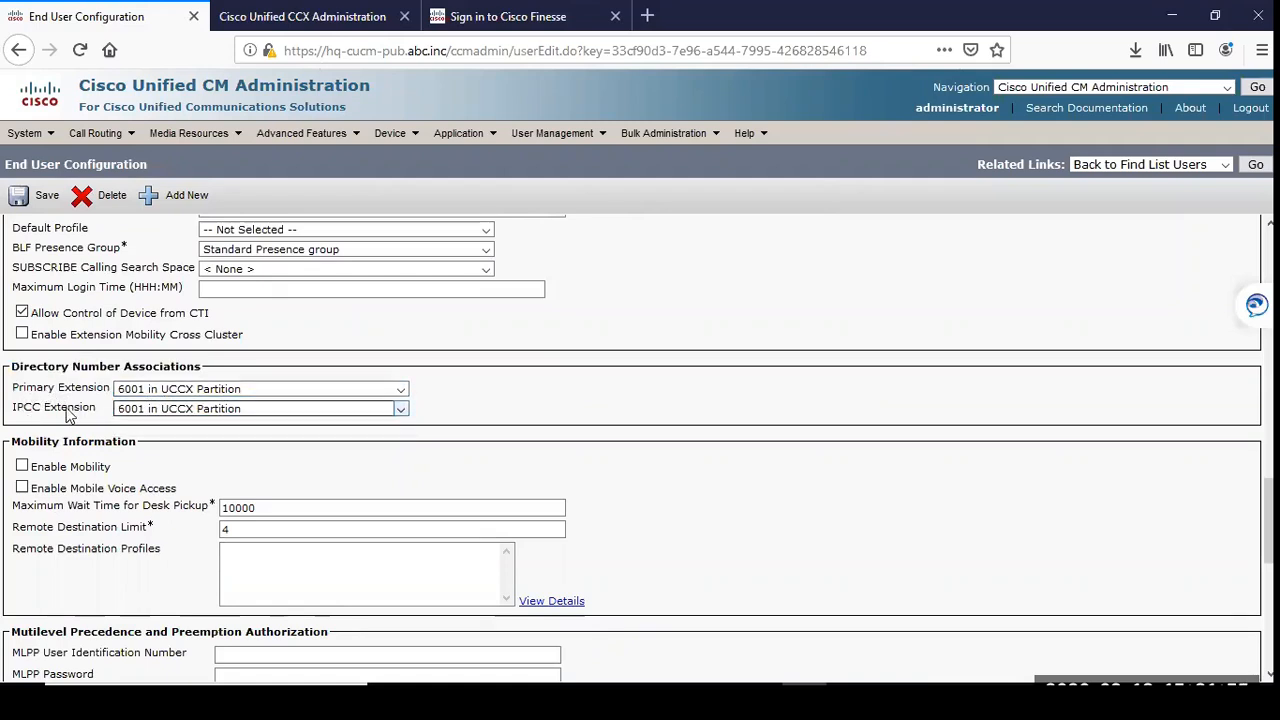
{"action": "left_click_drag", "start_coordinate": [17, 409], "coordinate": [80, 410]}
{"action": "left_click", "coordinate": [50, 413]}
{"action": "left_click", "coordinate": [130, 409]}
{"action": "left_click", "coordinate": [130, 409]}
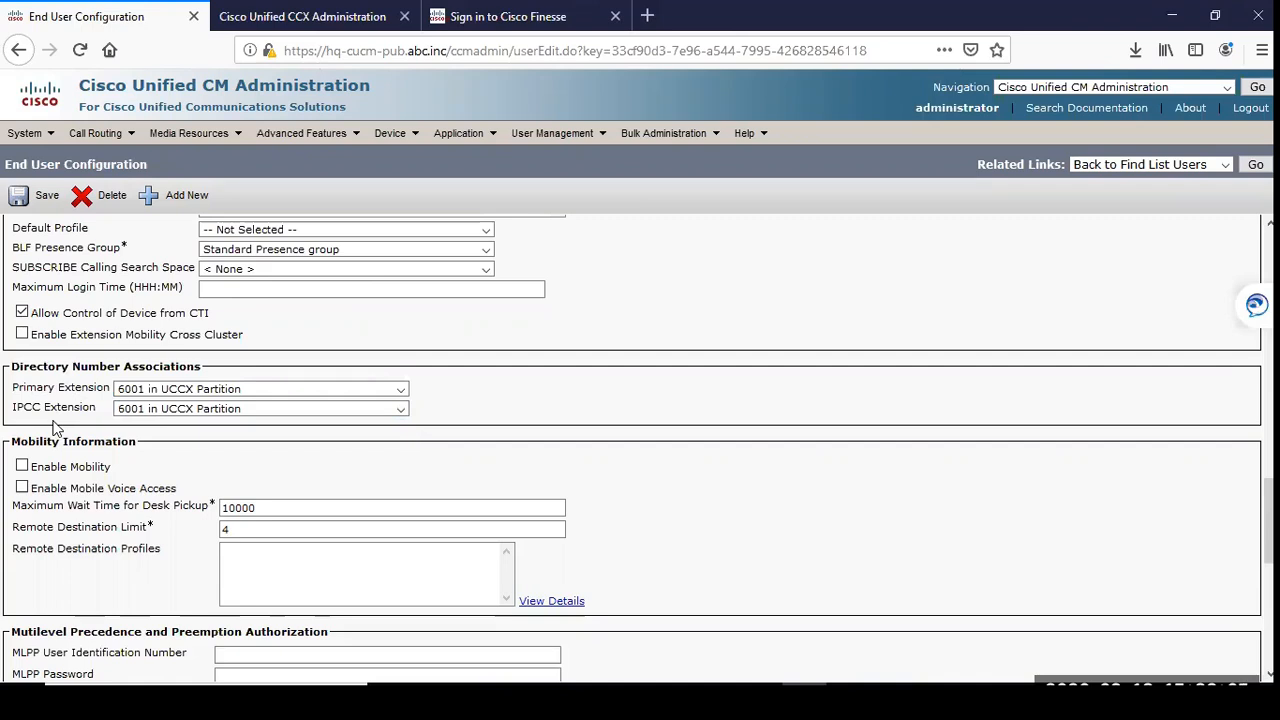
Step: Switch the end user's IPCC Extension to < None > and set it back to 6001 in UCCX Partition
{"action": "left_click", "coordinate": [143, 410]}
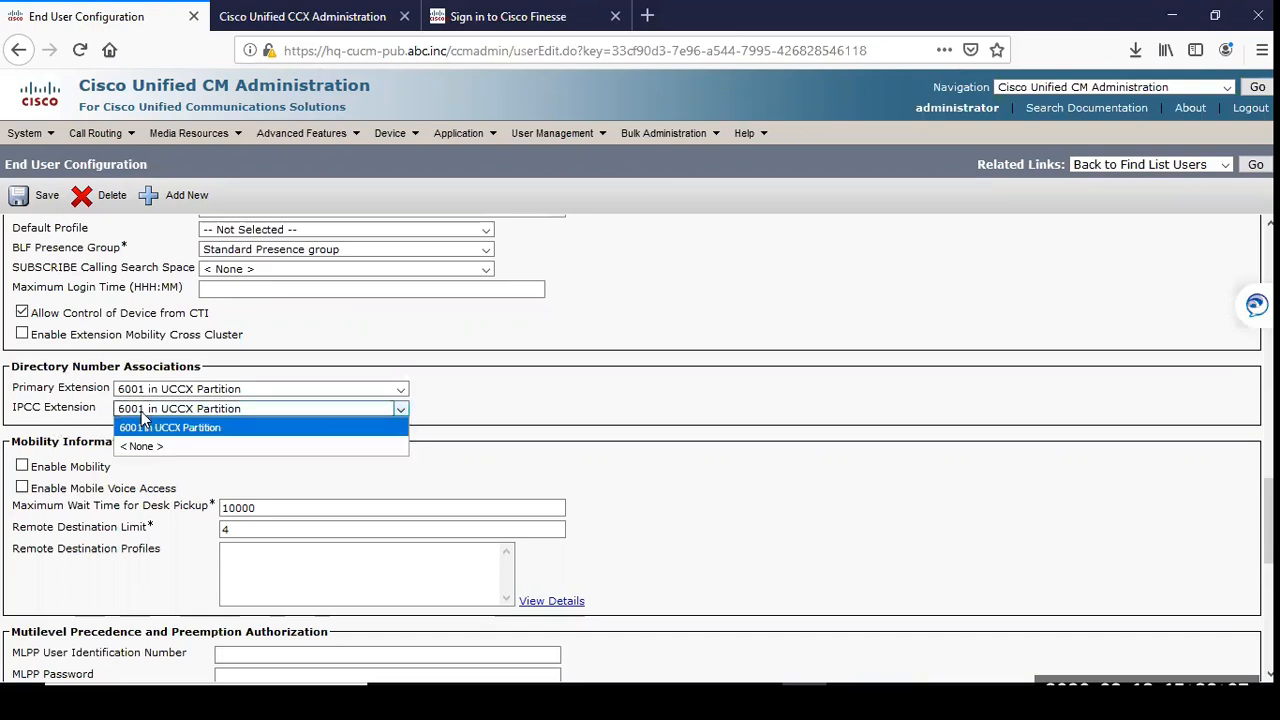
{"action": "left_click", "coordinate": [155, 448]}
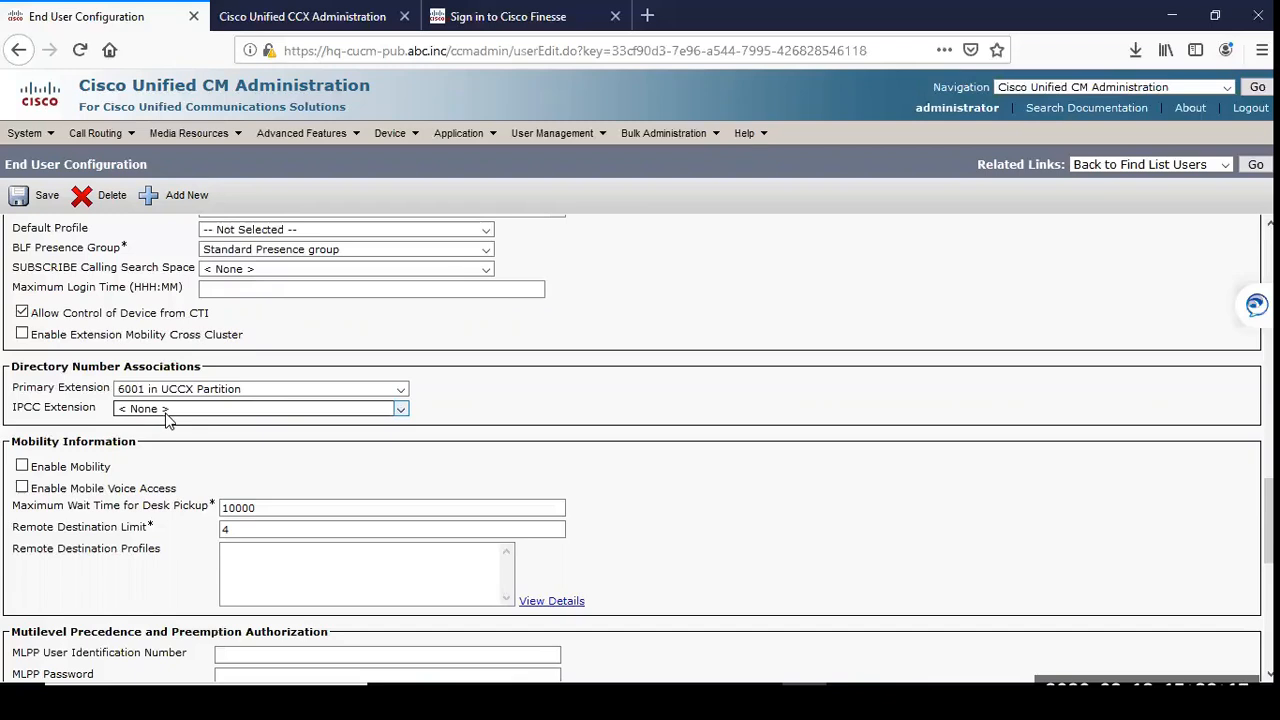
{"action": "left_click", "coordinate": [163, 412]}
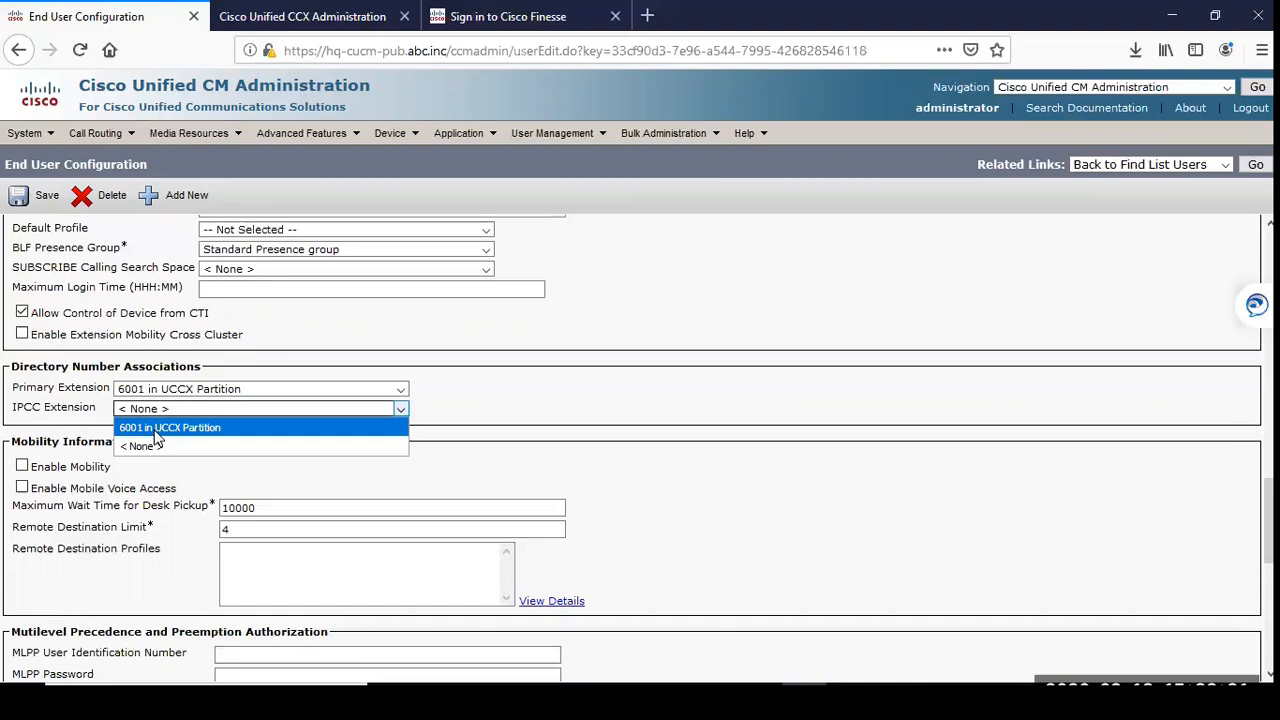
{"action": "left_click", "coordinate": [160, 428]}
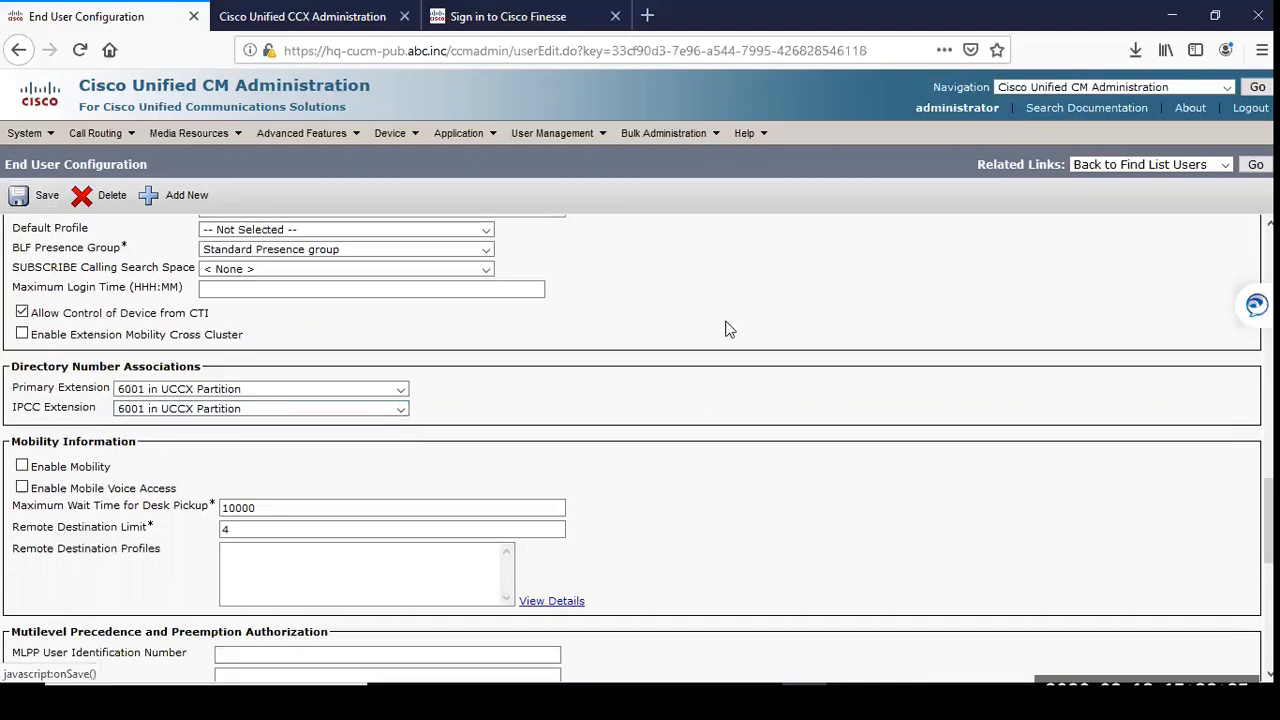
Step: Review the end user's permission groups and roles, IPCC Extension options, User Status and User ID
{"action": "scroll", "coordinate": [605, 456], "scroll_direction": "down", "scroll_amount": 1}
{"action": "scroll", "coordinate": [605, 458], "scroll_direction": "down", "scroll_amount": 5}
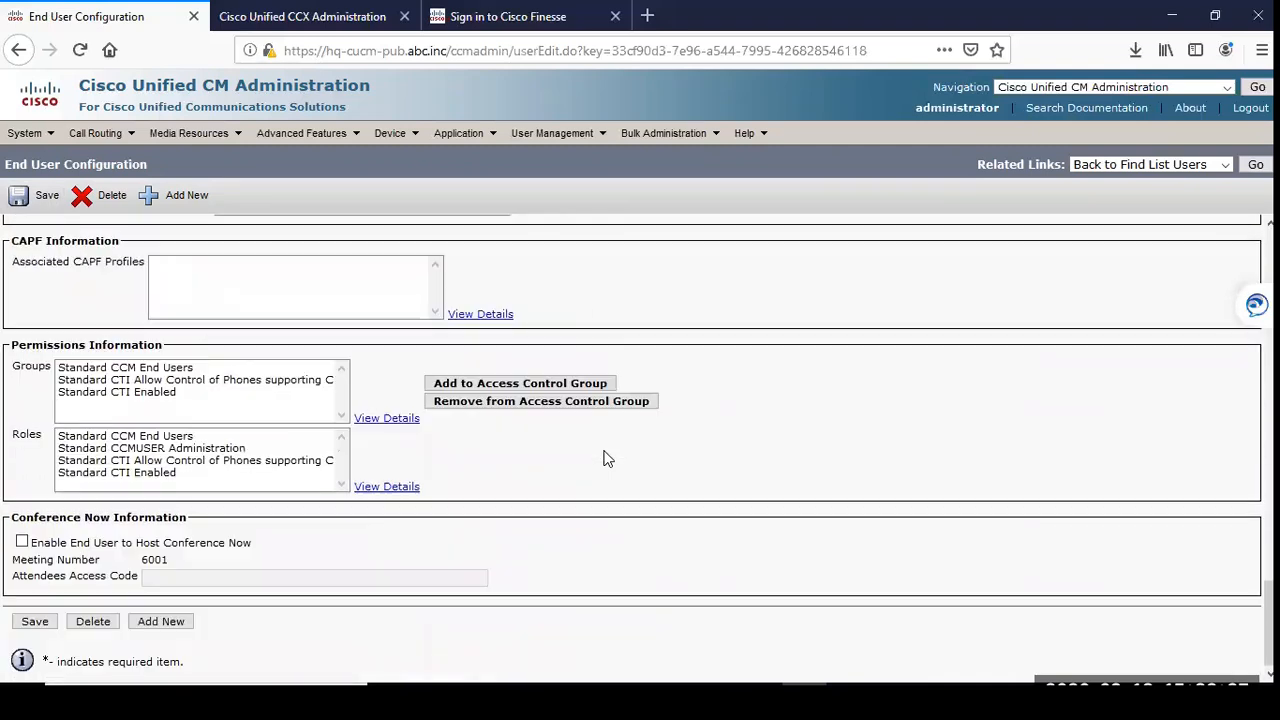
{"action": "scroll", "coordinate": [619, 485], "scroll_direction": "up", "scroll_amount": 6}
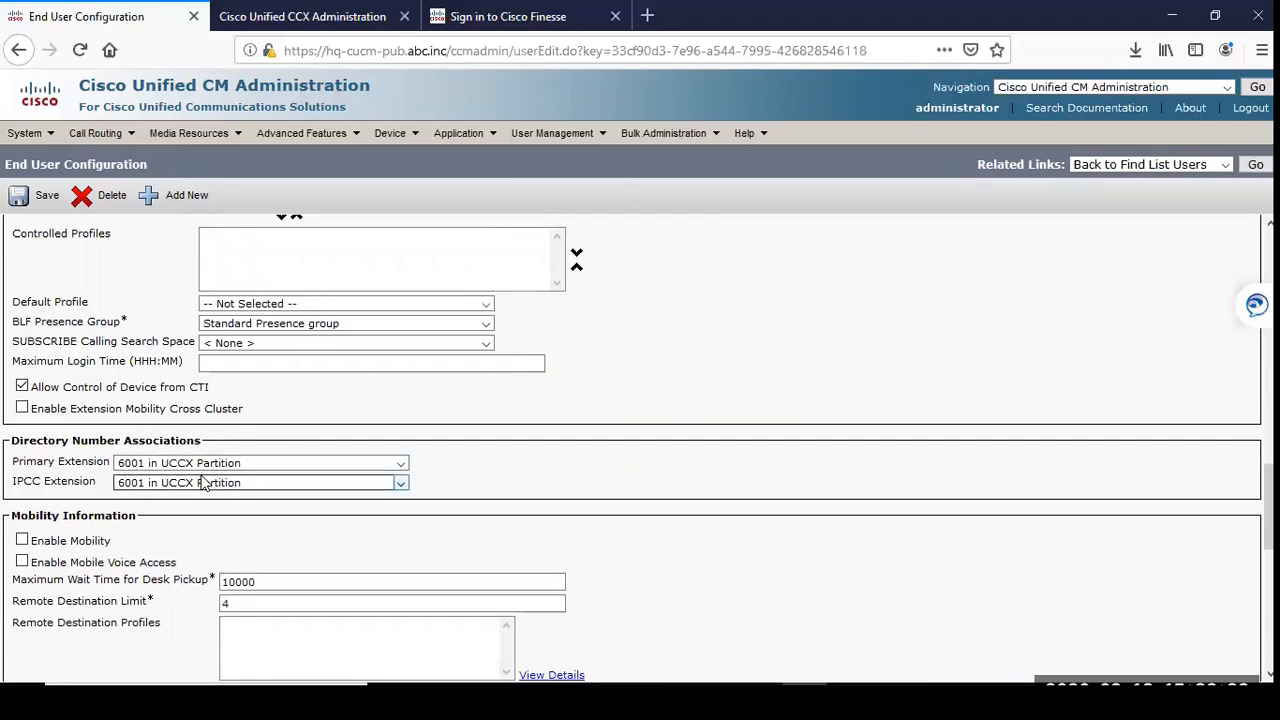
{"action": "left_click", "coordinate": [130, 484]}
{"action": "left_click", "coordinate": [280, 501]}
{"action": "left_click", "coordinate": [135, 486]}
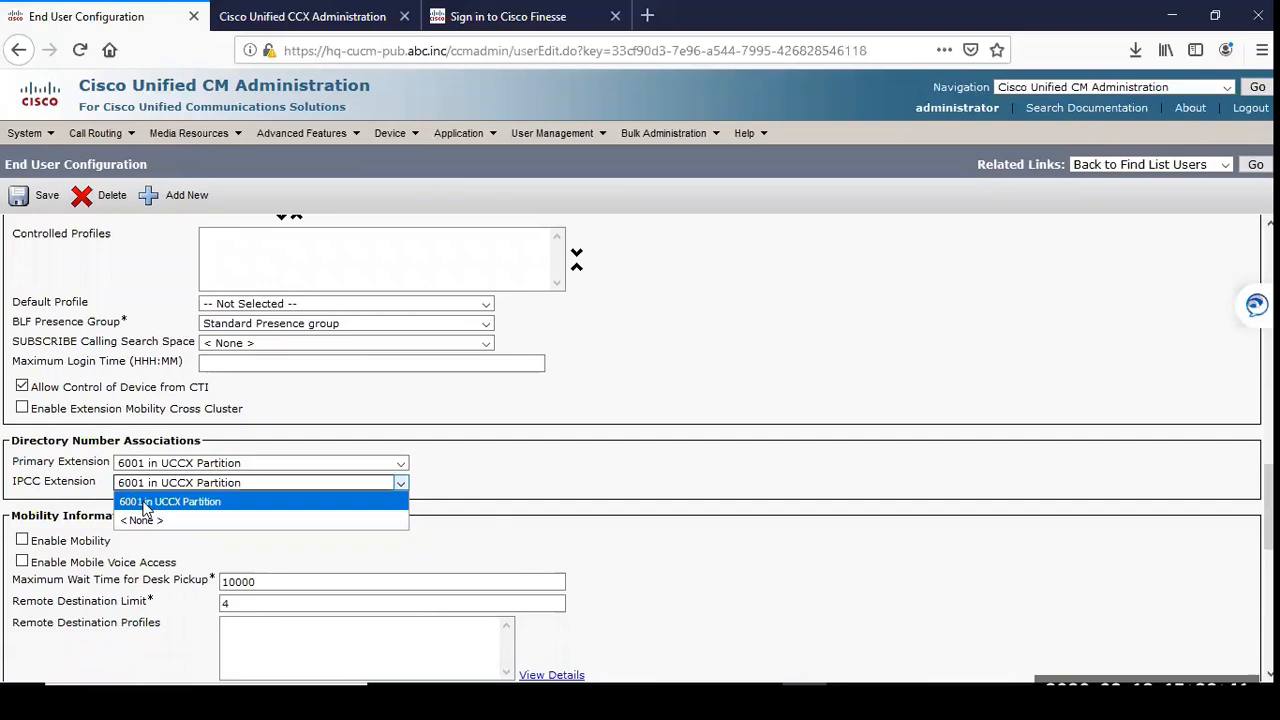
{"action": "left_click", "coordinate": [805, 452]}
{"action": "scroll", "coordinate": [430, 390], "scroll_direction": "up", "scroll_amount": 10}
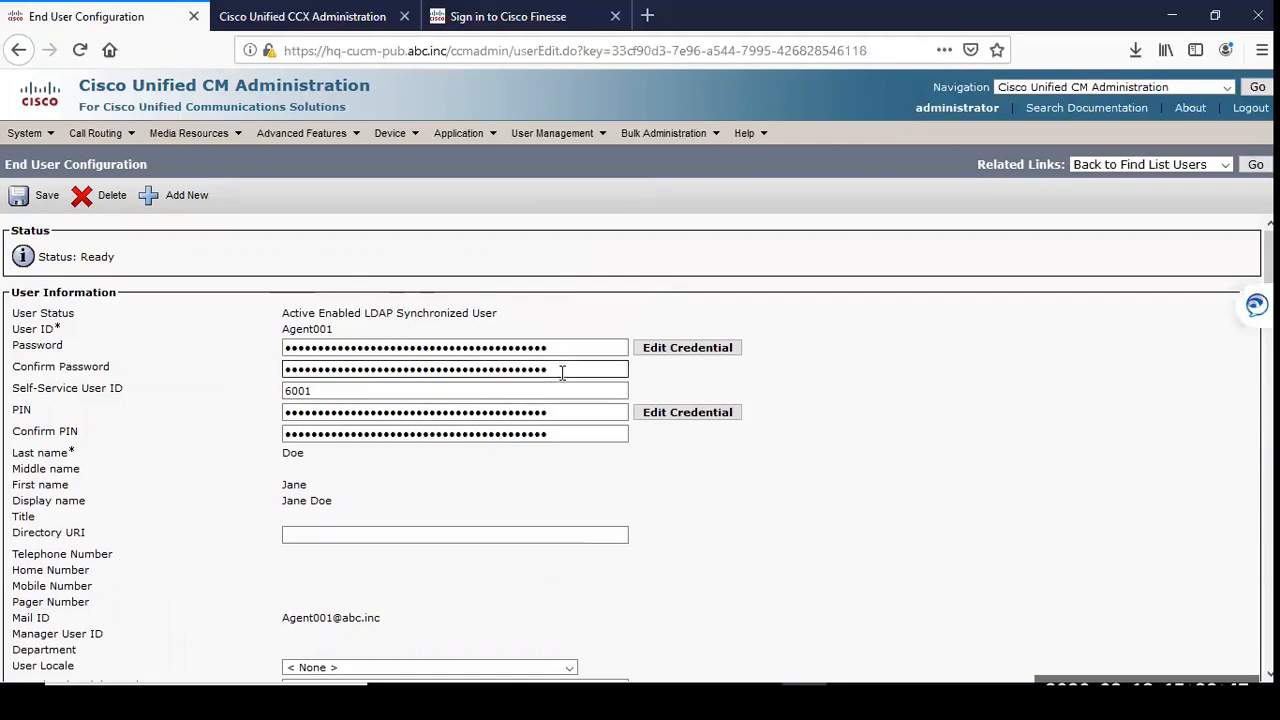
{"action": "mouse_move", "coordinate": [335, 313]}
{"action": "left_mouse_down"}
{"action": "mouse_move", "coordinate": [510, 317]}
{"action": "mouse_move", "coordinate": [314, 306]}
{"action": "left_mouse_up"}
{"action": "left_click", "coordinate": [660, 287]}
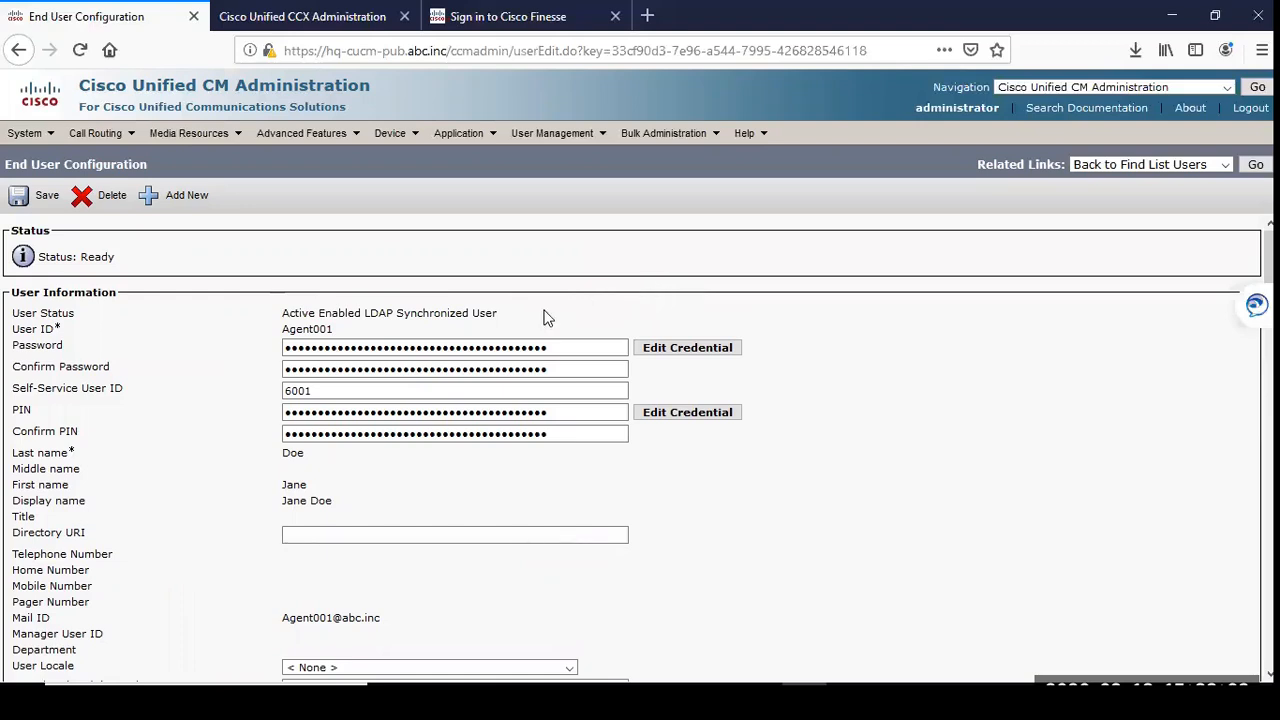
{"action": "left_click_drag", "start_coordinate": [290, 328], "coordinate": [331, 330]}
{"action": "left_click", "coordinate": [587, 258]}
Step: List all application users and open the configuration of the CCX_rmtapi user
{"action": "mouse_move", "coordinate": [586, 130]}
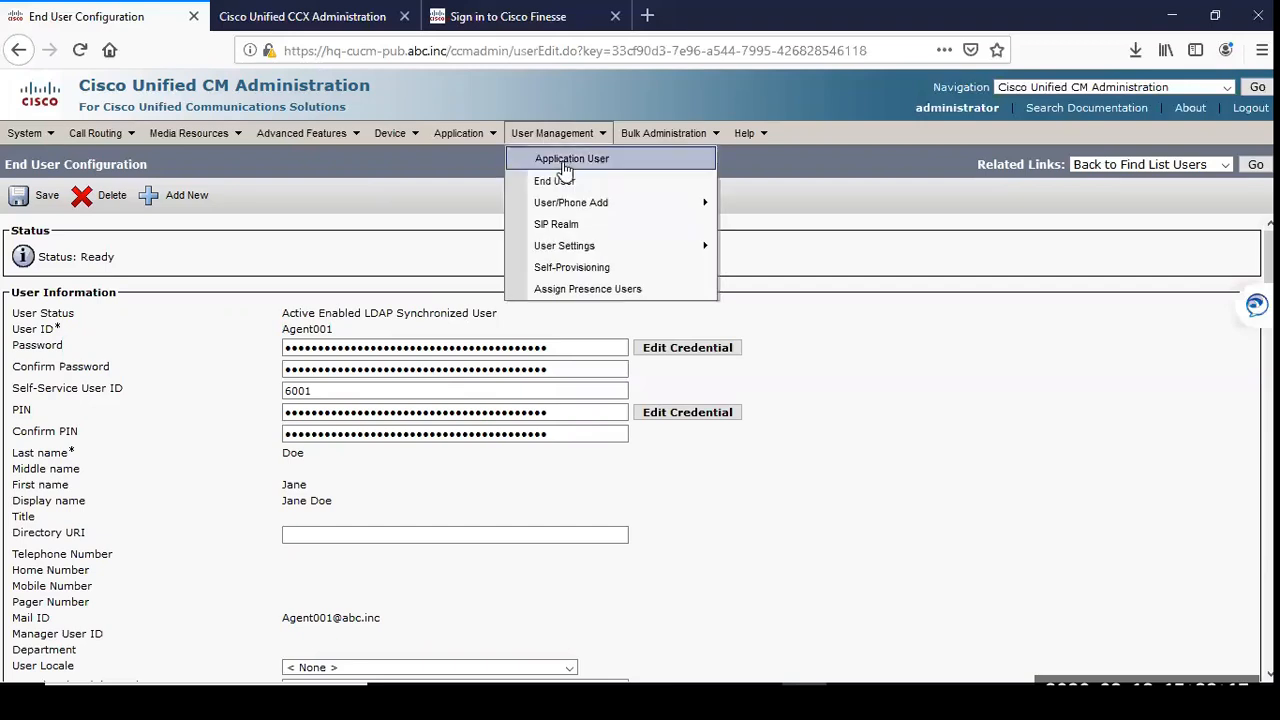
{"action": "left_click", "coordinate": [566, 166]}
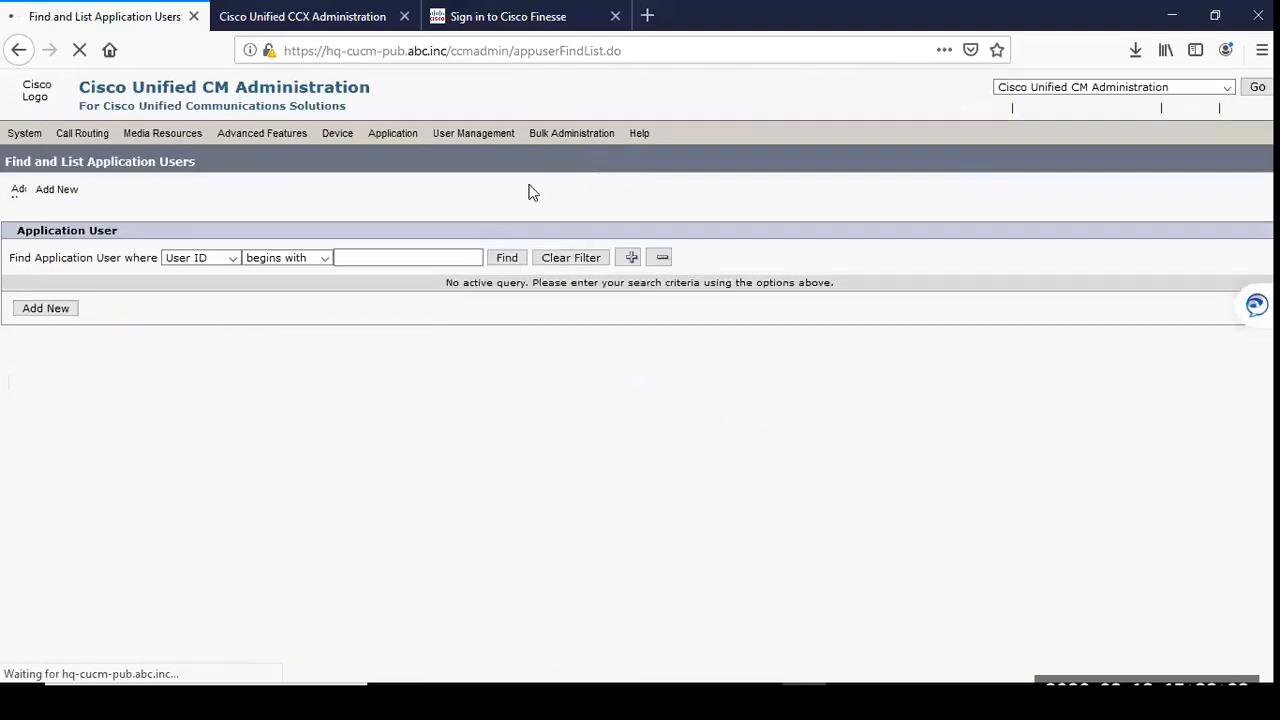
{"action": "mouse_move", "coordinate": [562, 140]}
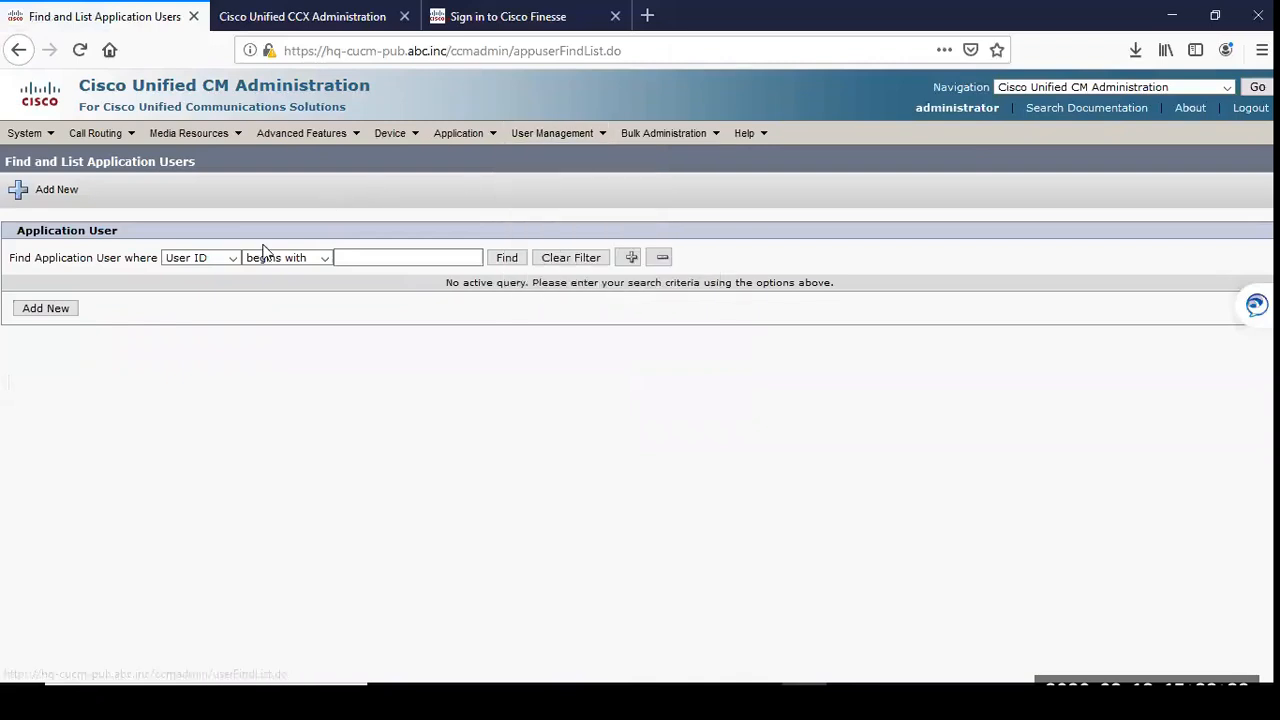
{"action": "left_click", "coordinate": [510, 262]}
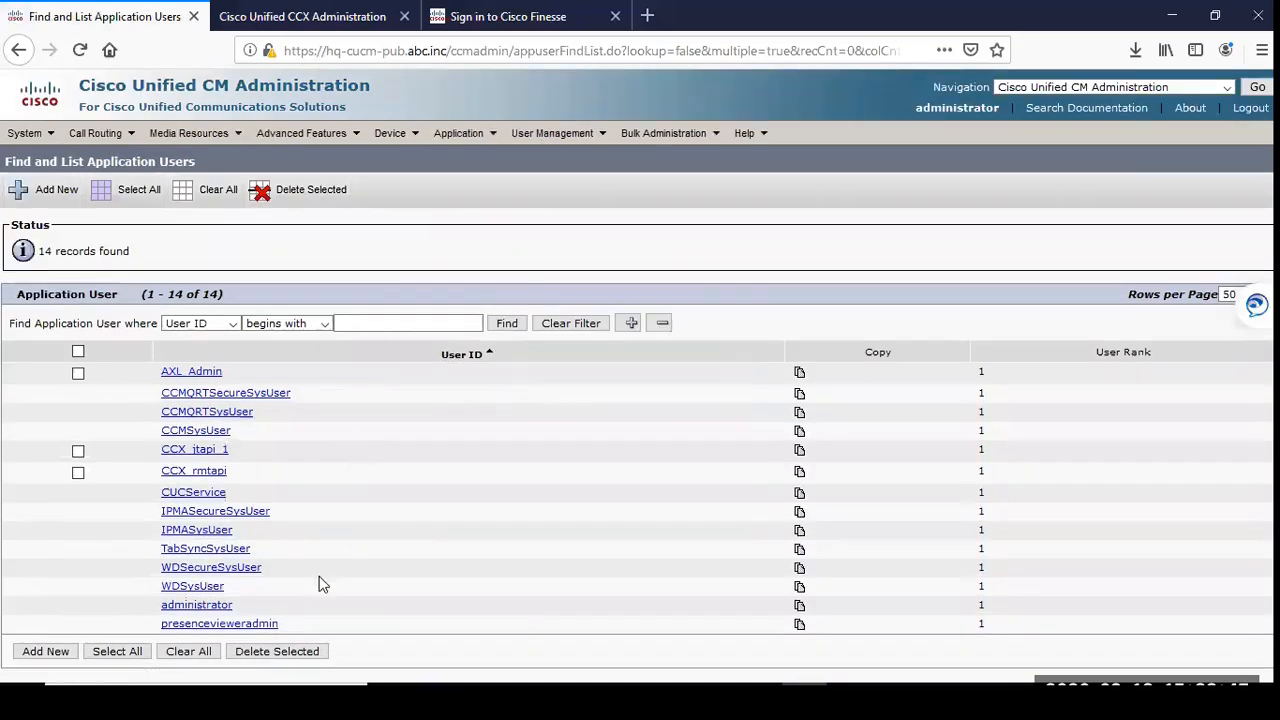
{"action": "left_click", "coordinate": [195, 472]}
Step: Switch to Cisco Unified CCX Administration and open the Cisco Unified CM Configuration page
{"action": "left_click", "coordinate": [302, 16]}
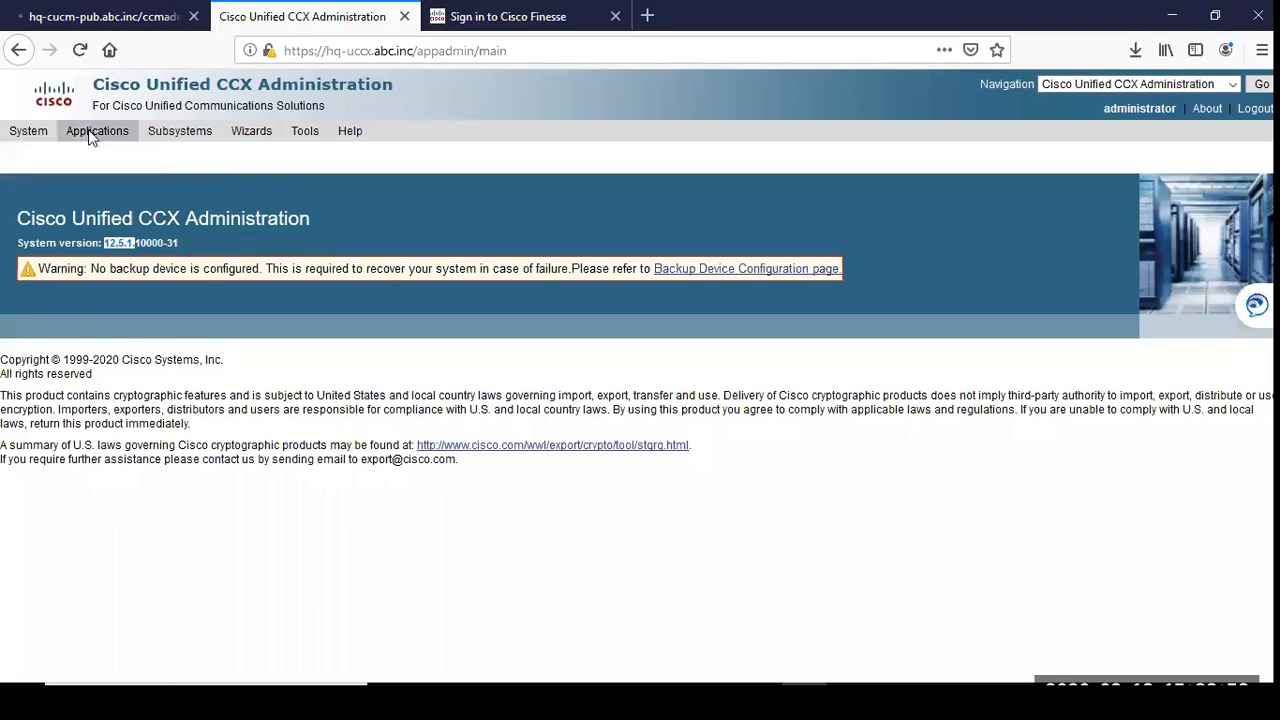
{"action": "mouse_move", "coordinate": [38, 137]}
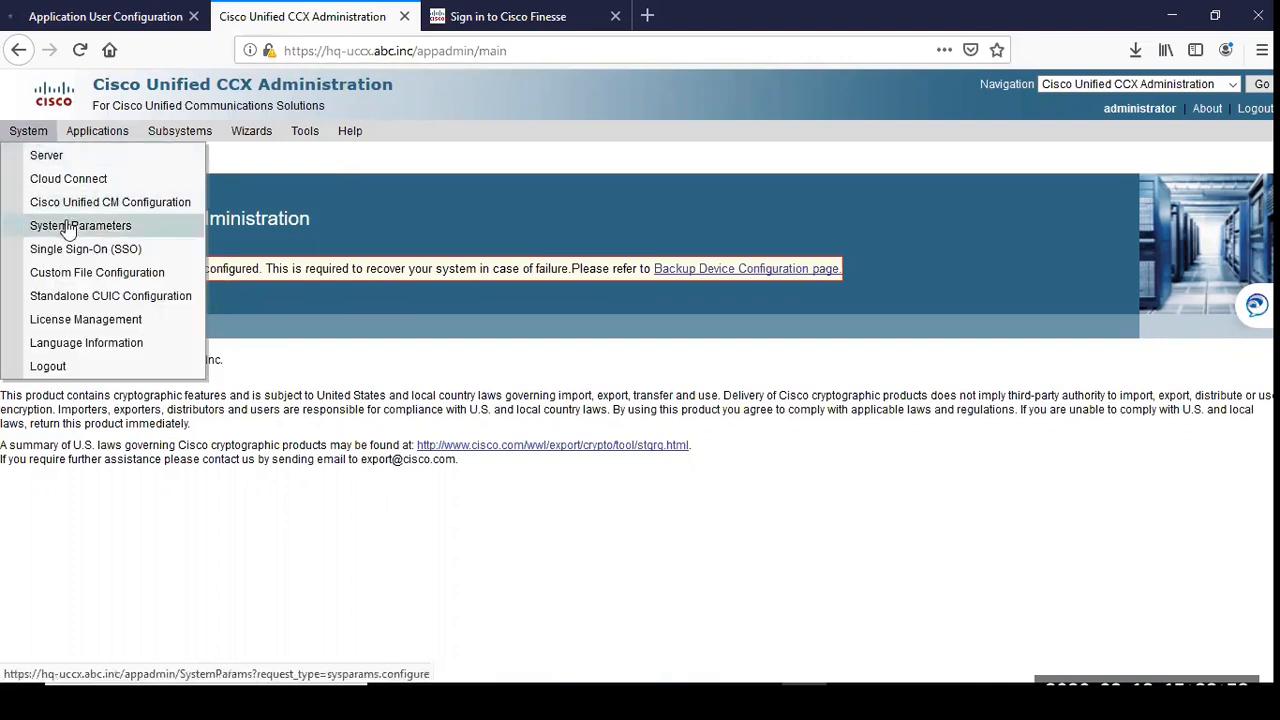
{"action": "mouse_move", "coordinate": [95, 138]}
{"action": "mouse_move", "coordinate": [200, 135]}
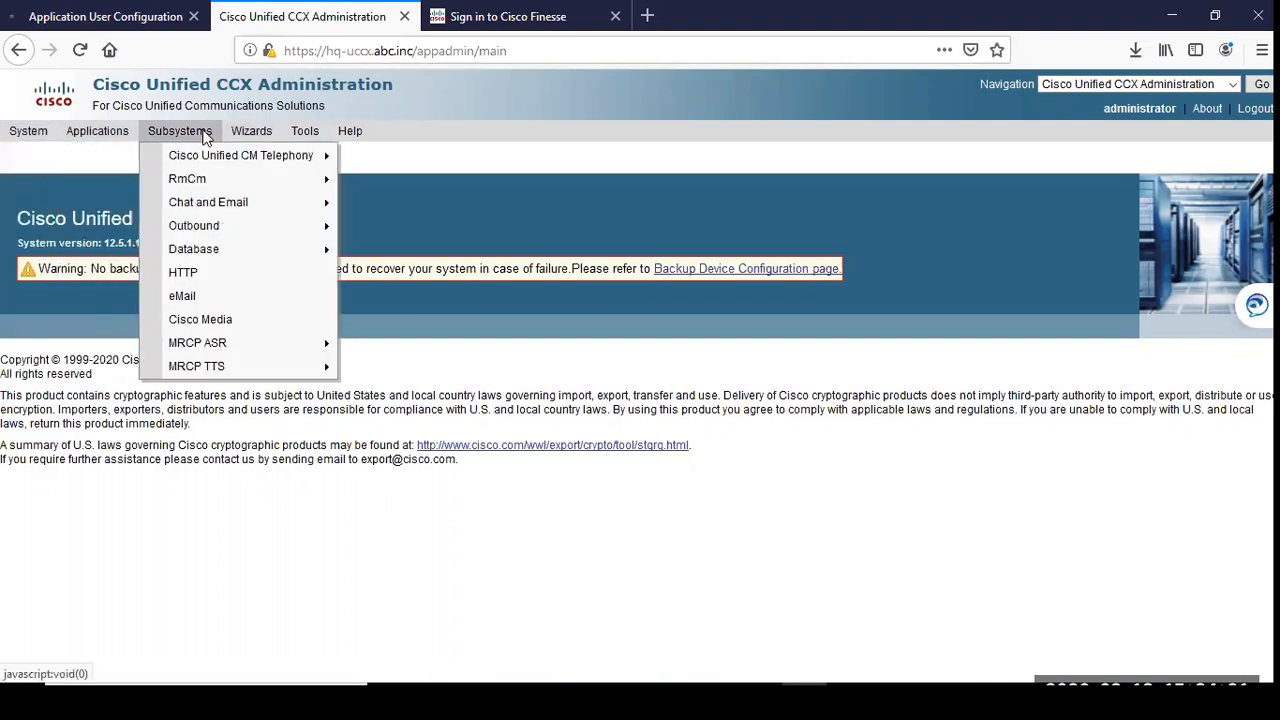
{"action": "mouse_move", "coordinate": [225, 166]}
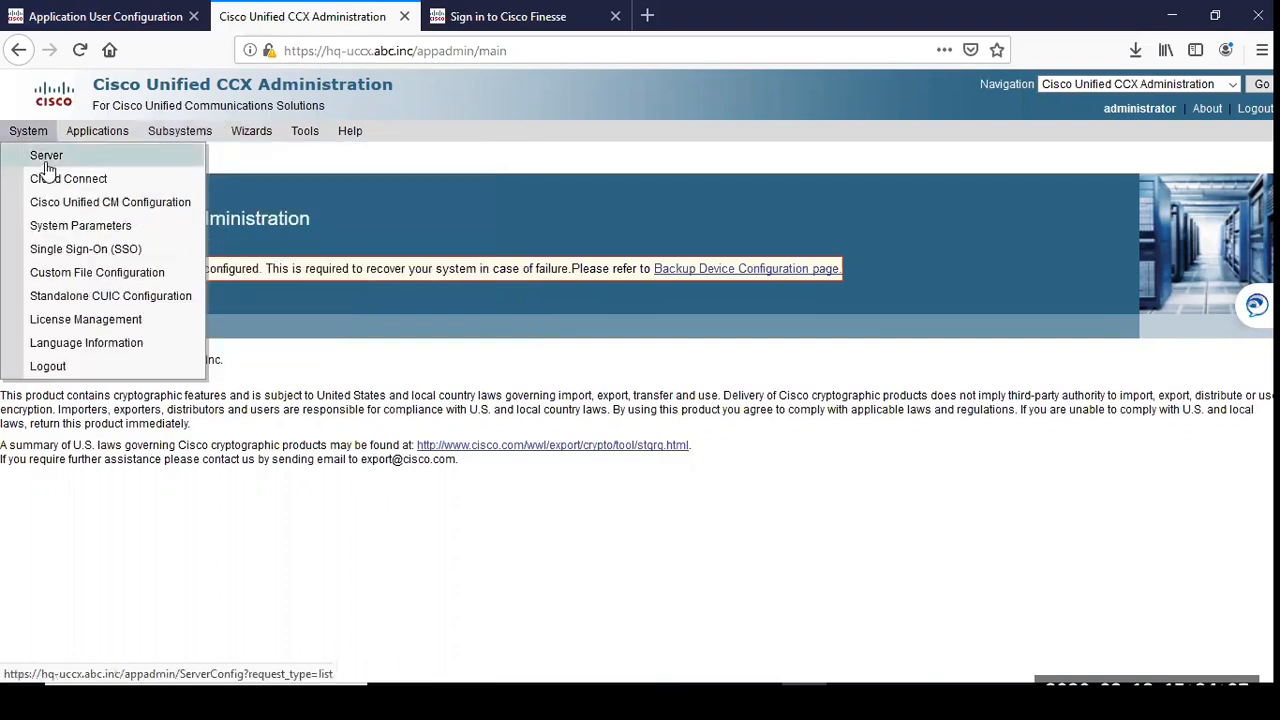
{"action": "left_click", "coordinate": [69, 213]}
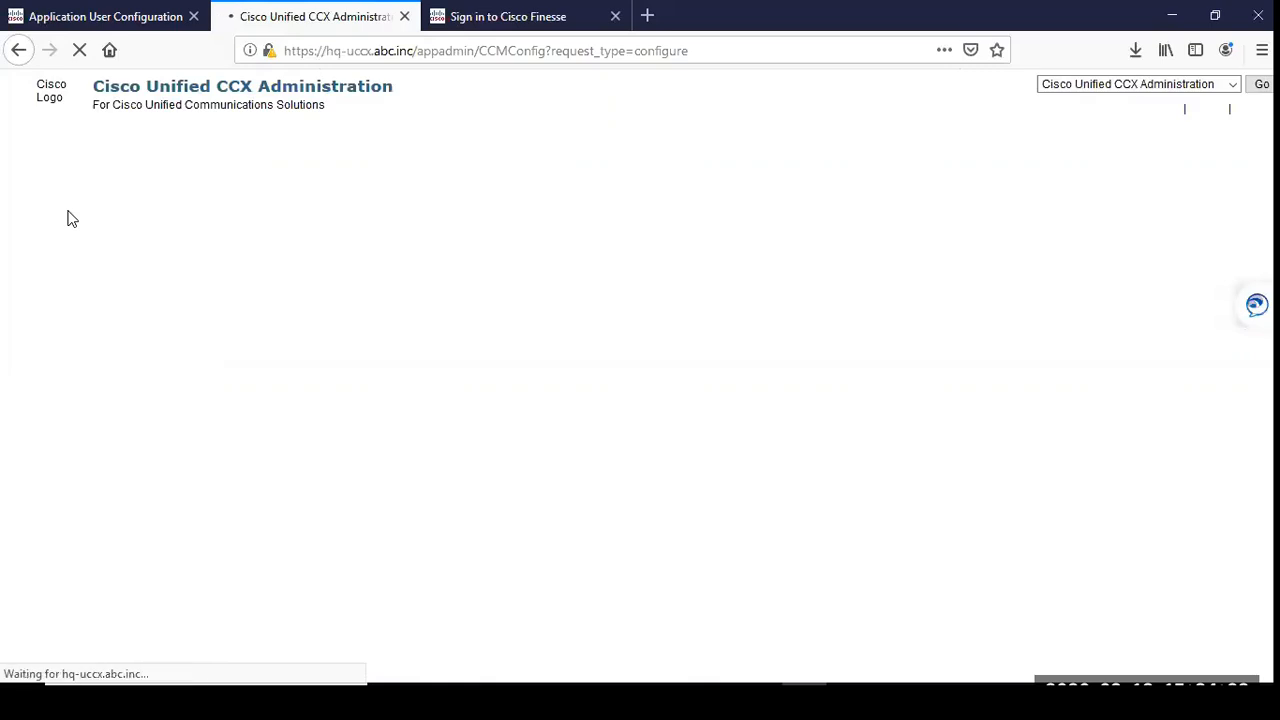
Step: Check the User Id in the RmCm Provider Configuration and the User Prefix of the Unified CM Telephony provider
{"action": "scroll", "coordinate": [270, 405], "scroll_direction": "down", "scroll_amount": 5}
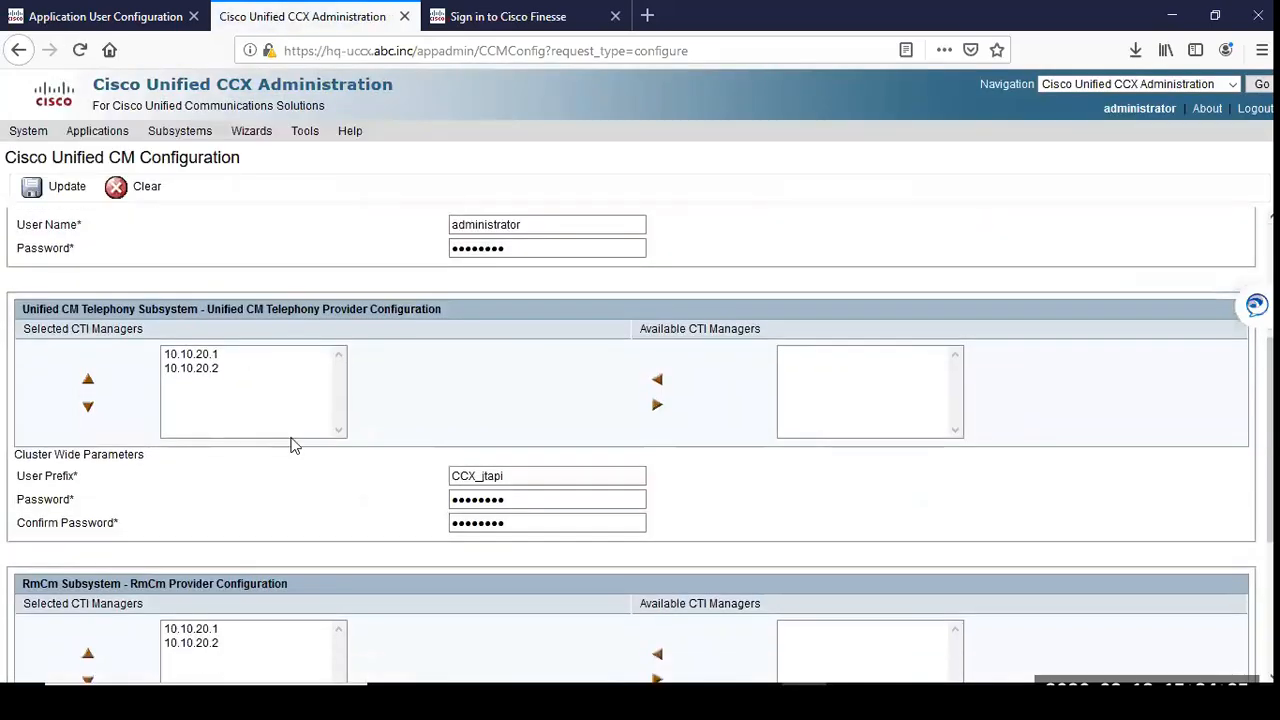
{"action": "left_click_drag", "start_coordinate": [536, 483], "coordinate": [448, 484]}
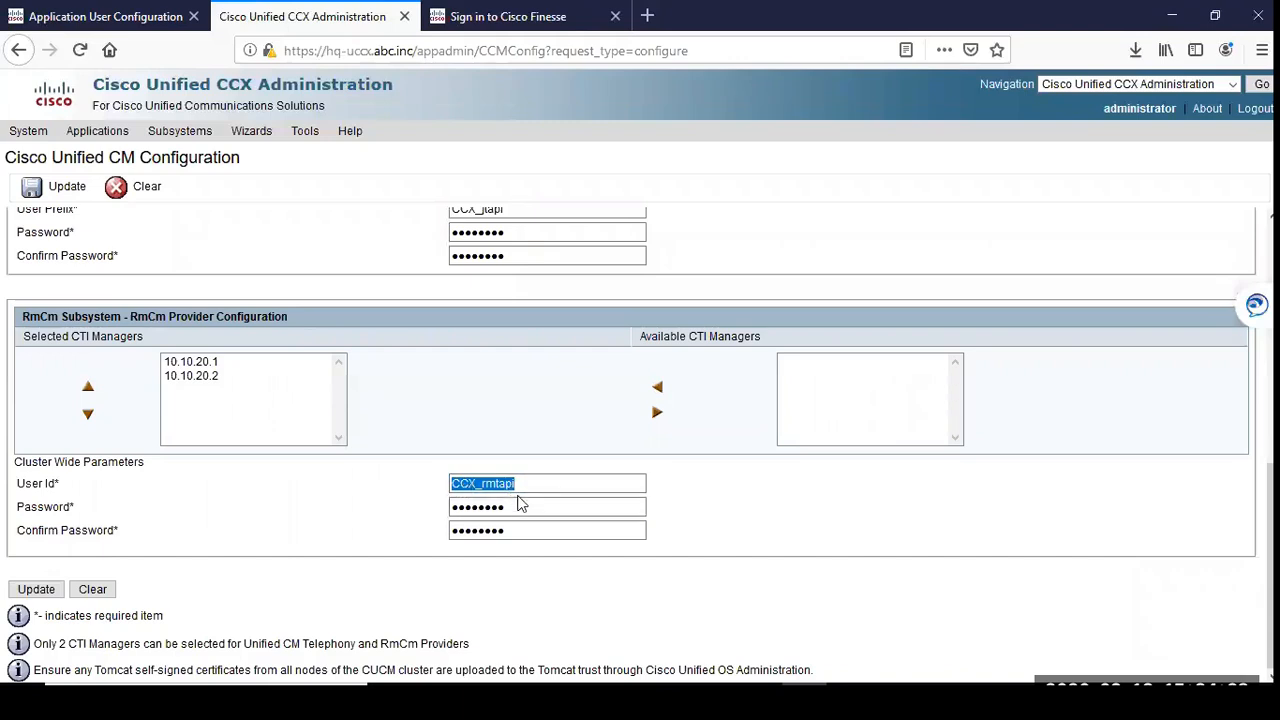
{"action": "left_click_drag", "start_coordinate": [24, 483], "coordinate": [62, 484]}
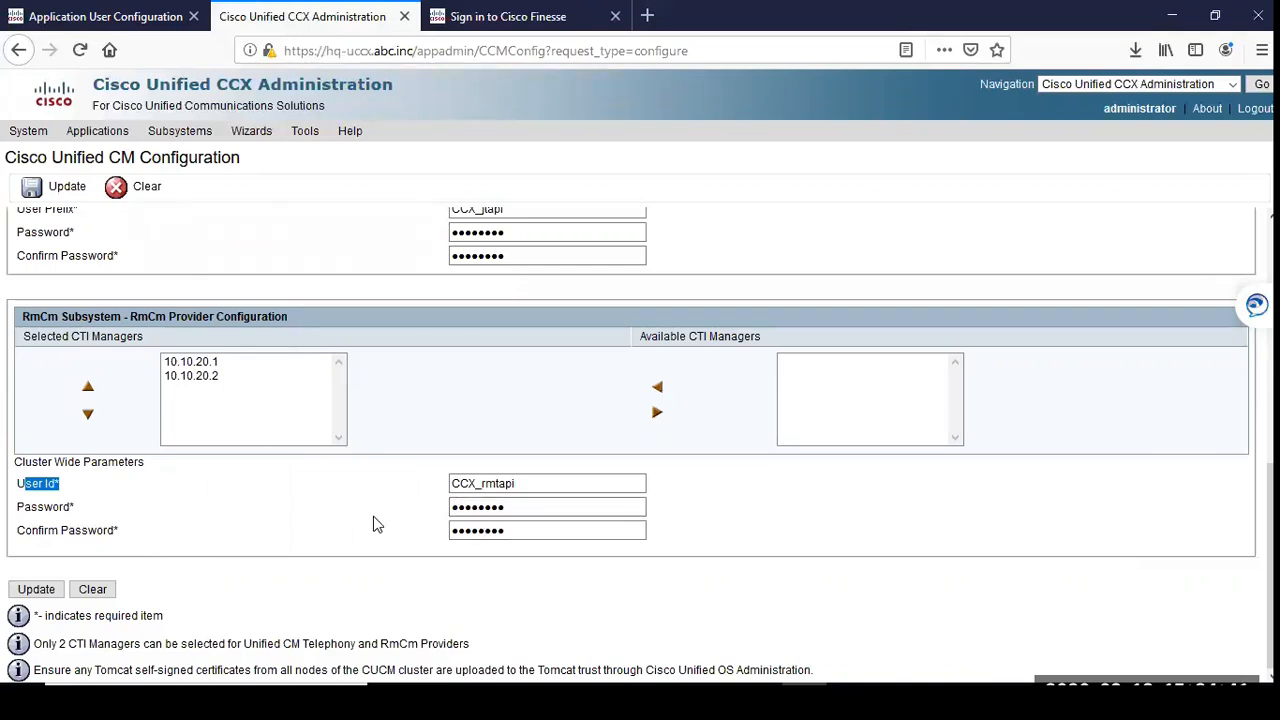
{"action": "left_click_drag", "start_coordinate": [516, 483], "coordinate": [386, 528]}
{"action": "scroll", "coordinate": [386, 528], "scroll_direction": "up", "scroll_amount": 3}
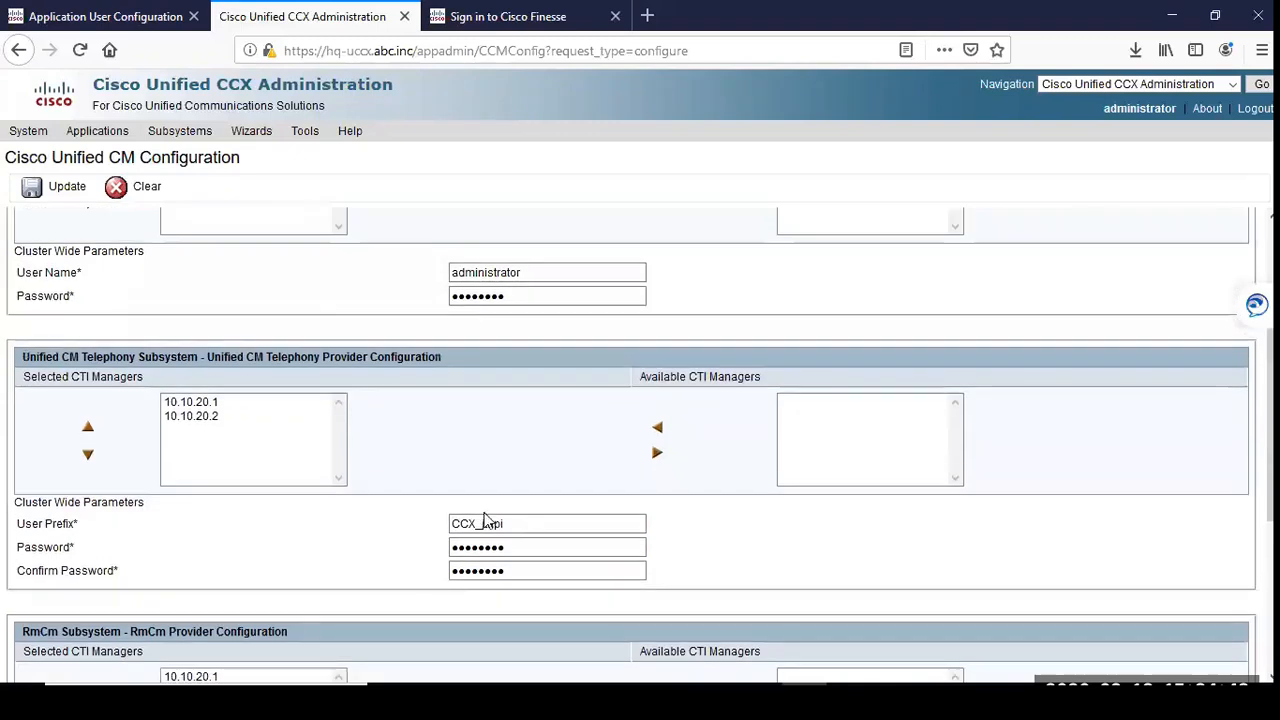
Step: Compare the User Prefix of the Unified CM Telephony provider with the User Id of the RmCm provider
{"action": "left_click_drag", "start_coordinate": [508, 522], "coordinate": [428, 521]}
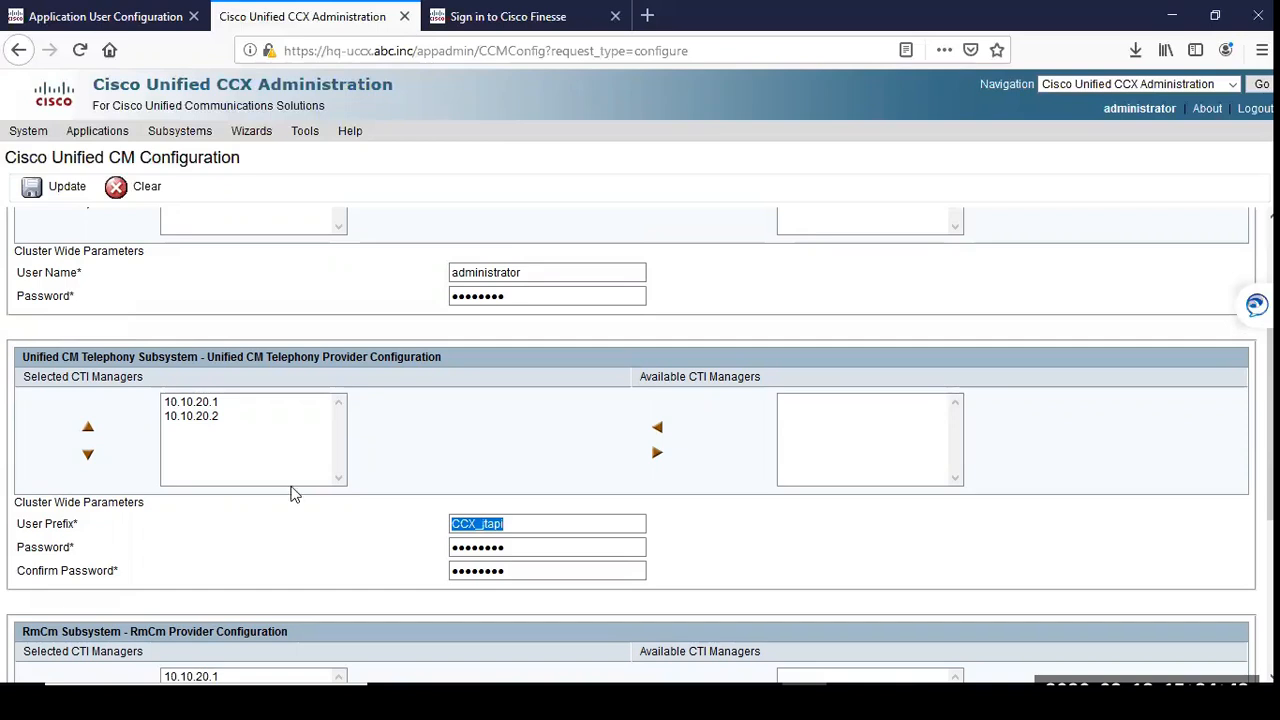
{"action": "scroll", "coordinate": [296, 478], "scroll_direction": "down", "scroll_amount": 5}
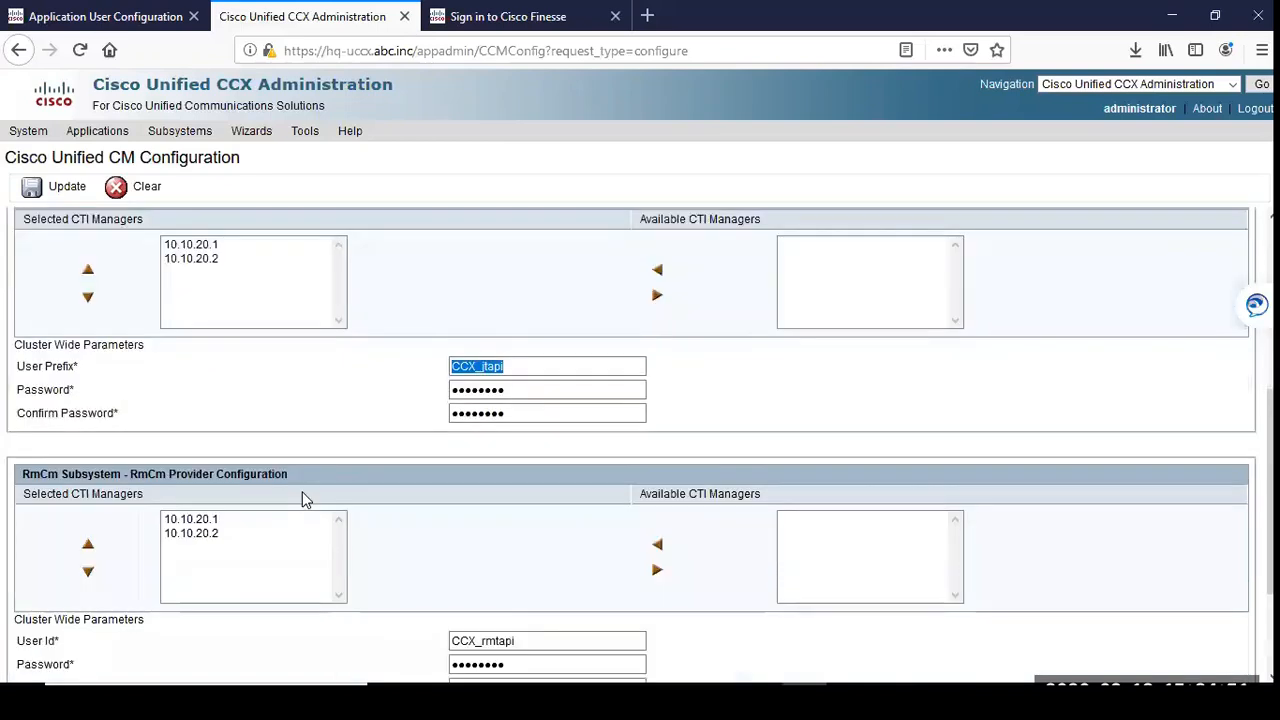
{"action": "left_click_drag", "start_coordinate": [534, 489], "coordinate": [431, 487]}
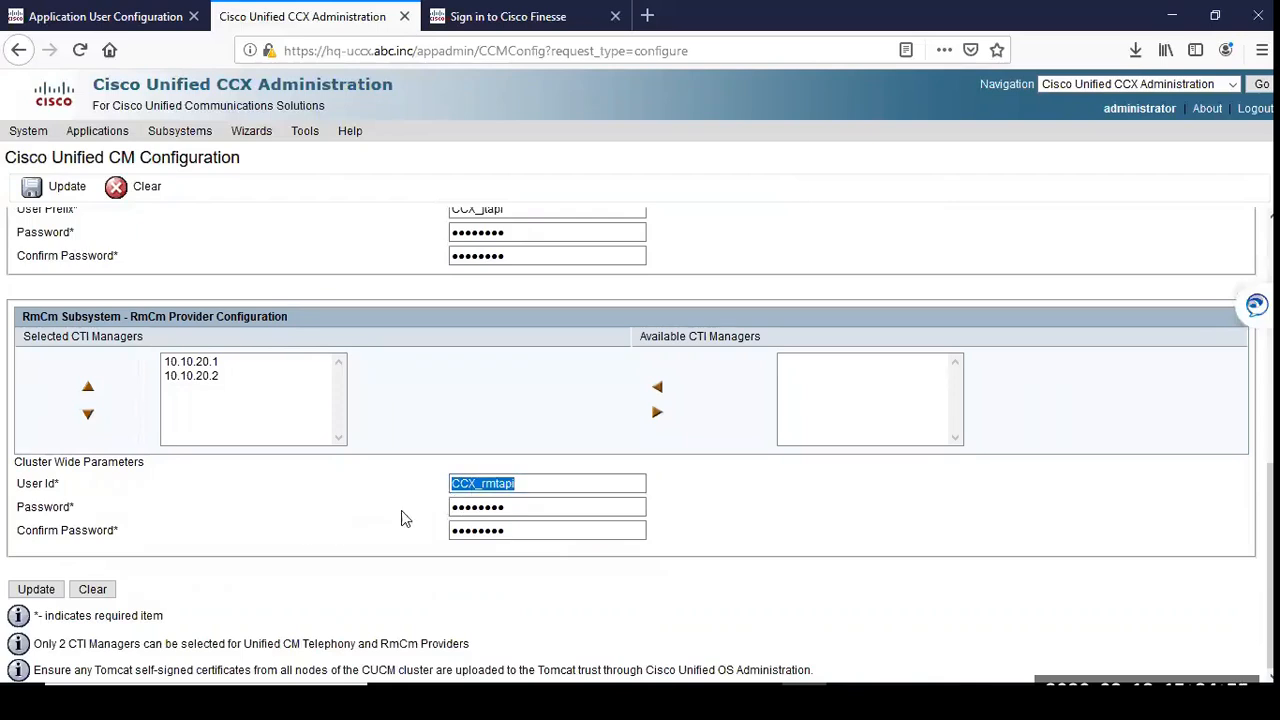
Step: Switch back to Cisco Unified CM Administration and review the Available Devices and Controlled Devices of the CCX_rmtapi application user, including Agent001
{"action": "left_click", "coordinate": [126, 16]}
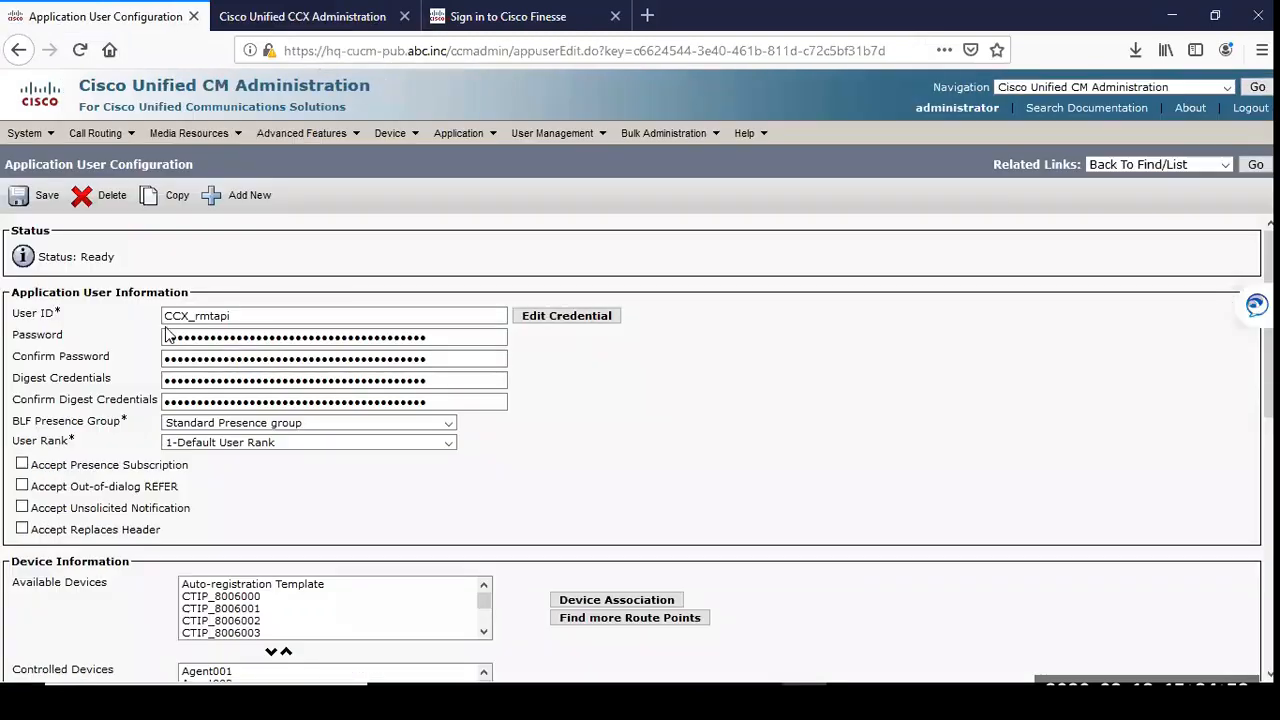
{"action": "left_click_drag", "start_coordinate": [246, 317], "coordinate": [176, 335]}
{"action": "left_click", "coordinate": [757, 364]}
{"action": "scroll", "coordinate": [506, 443], "scroll_direction": "down", "scroll_amount": 3}
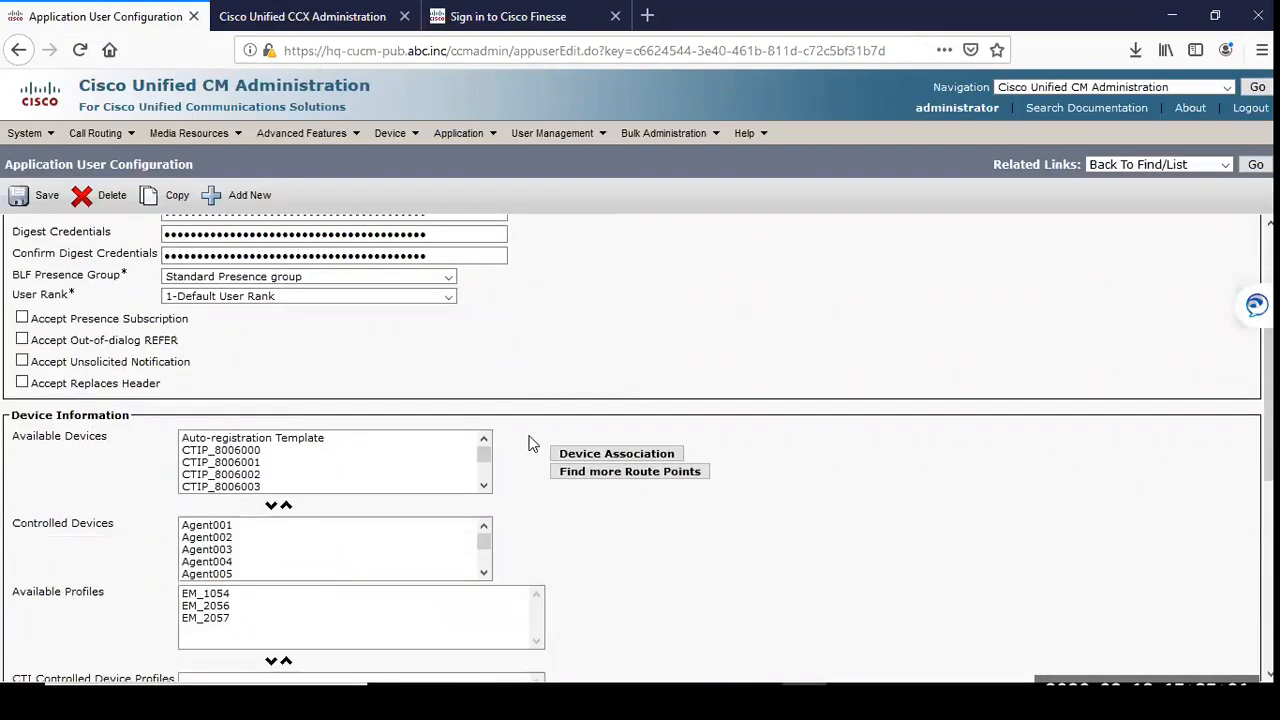
{"action": "scroll", "coordinate": [398, 445], "scroll_direction": "down", "scroll_amount": 3}
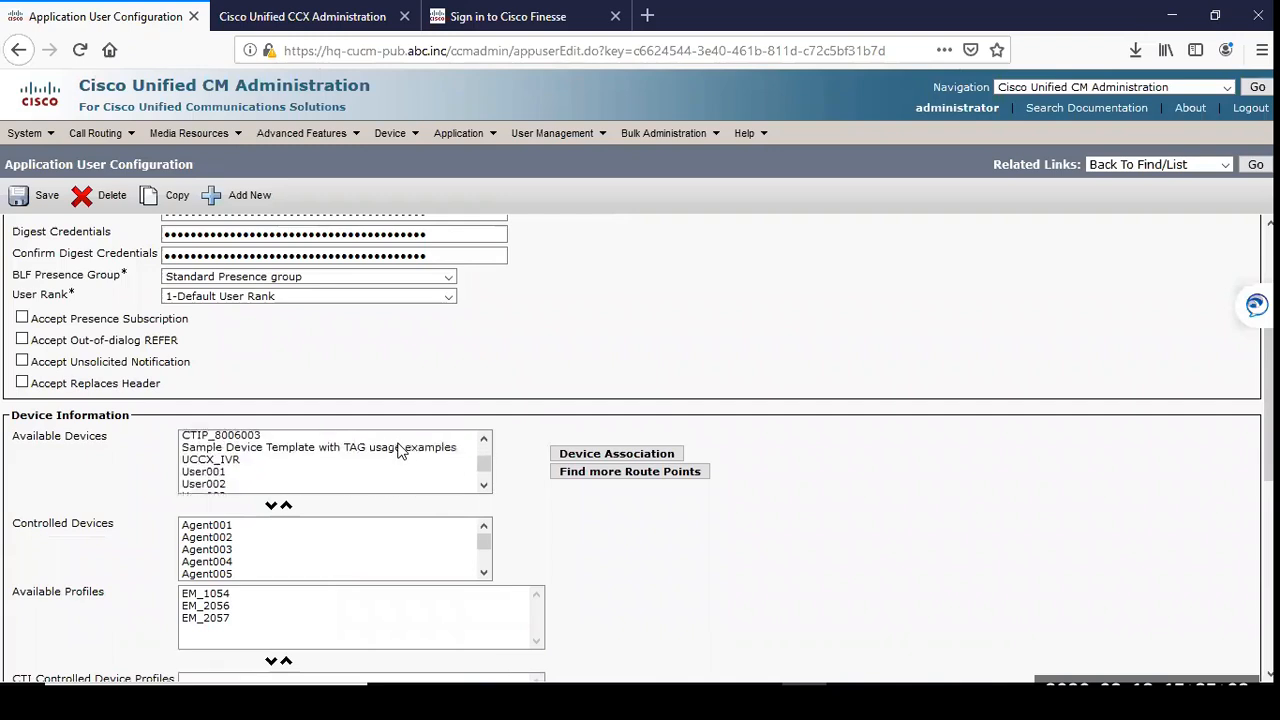
{"action": "left_click", "coordinate": [222, 527]}
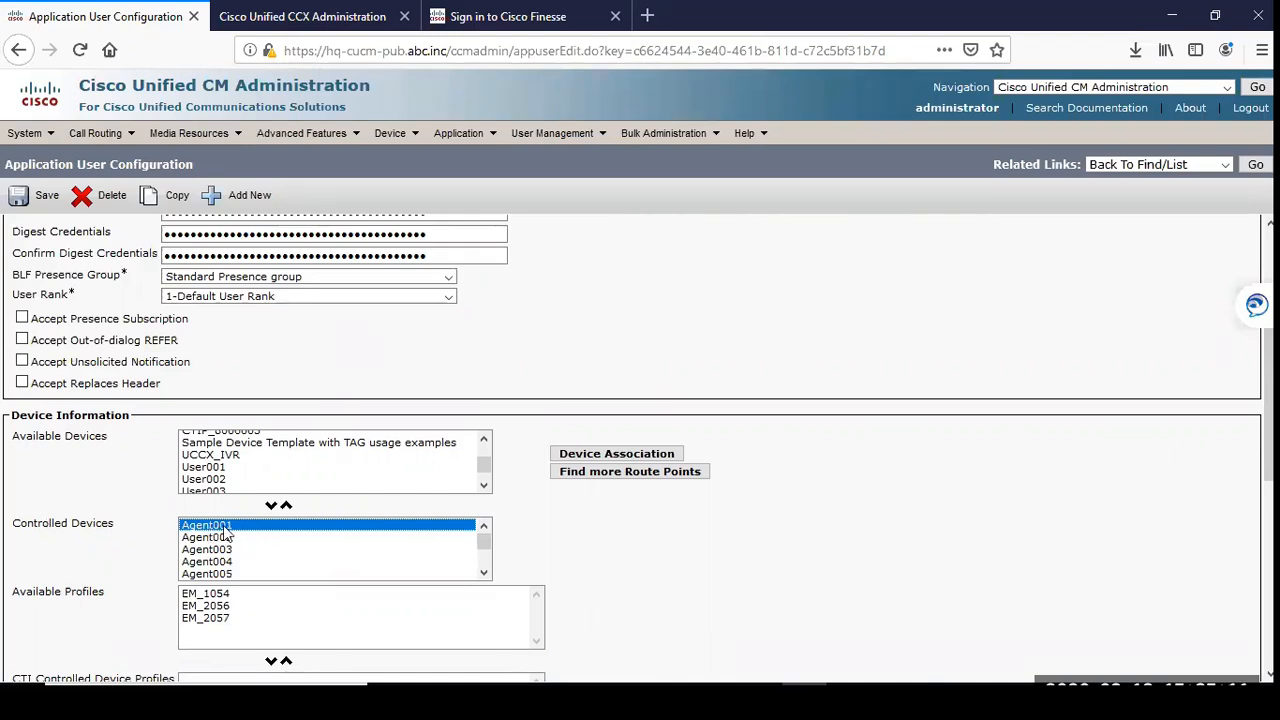
Step: Add User001 to the CCX_rmtapi user's Controlled Devices and return it to the Available Devices
{"action": "scroll", "coordinate": [484, 464], "scroll_direction": "down", "scroll_amount": 1}
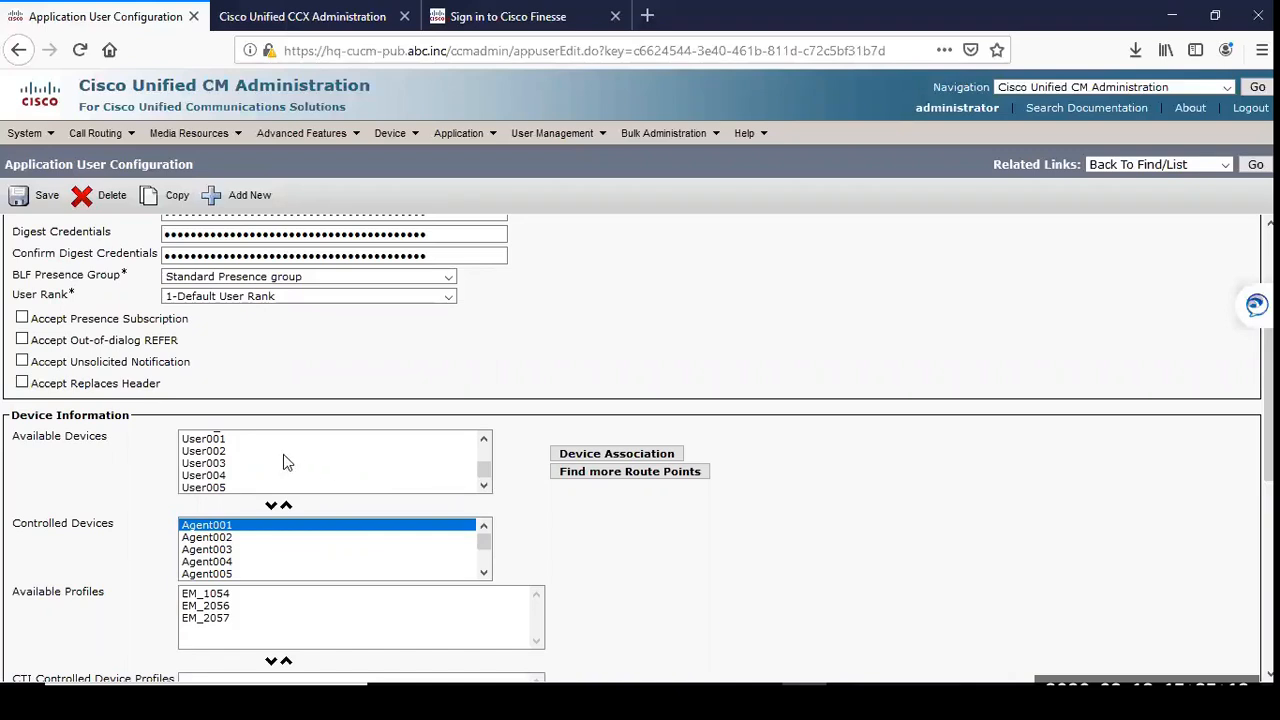
{"action": "left_click", "coordinate": [208, 440]}
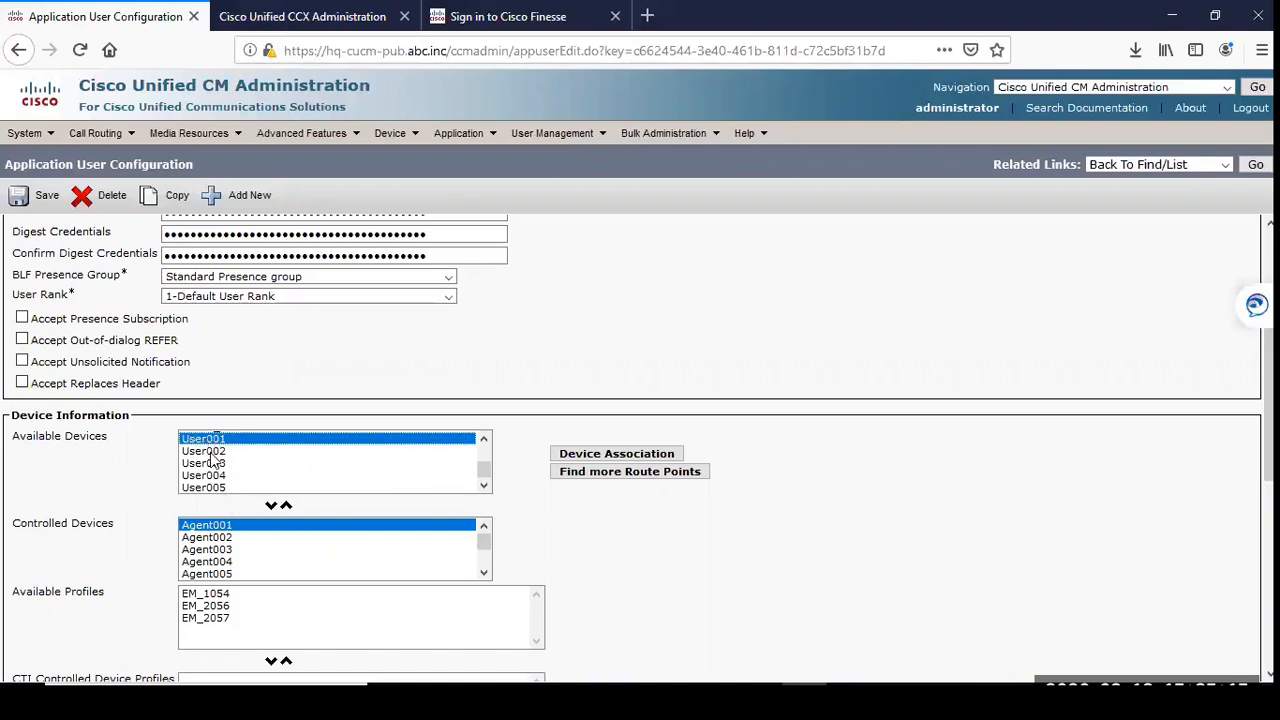
{"action": "left_click", "coordinate": [215, 452]}
{"action": "key", "text": "Up"}
{"action": "left_click", "coordinate": [213, 463], "text": "ctrl"}
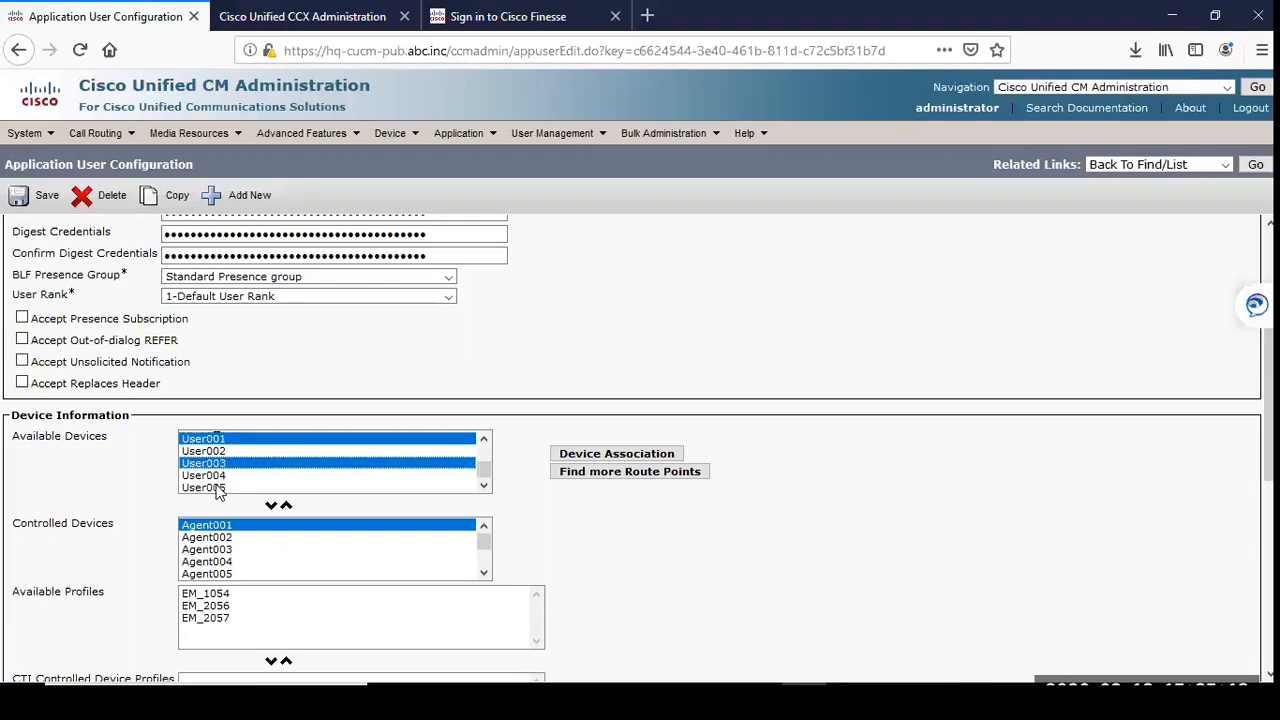
{"action": "left_click", "coordinate": [212, 487], "text": "ctrl"}
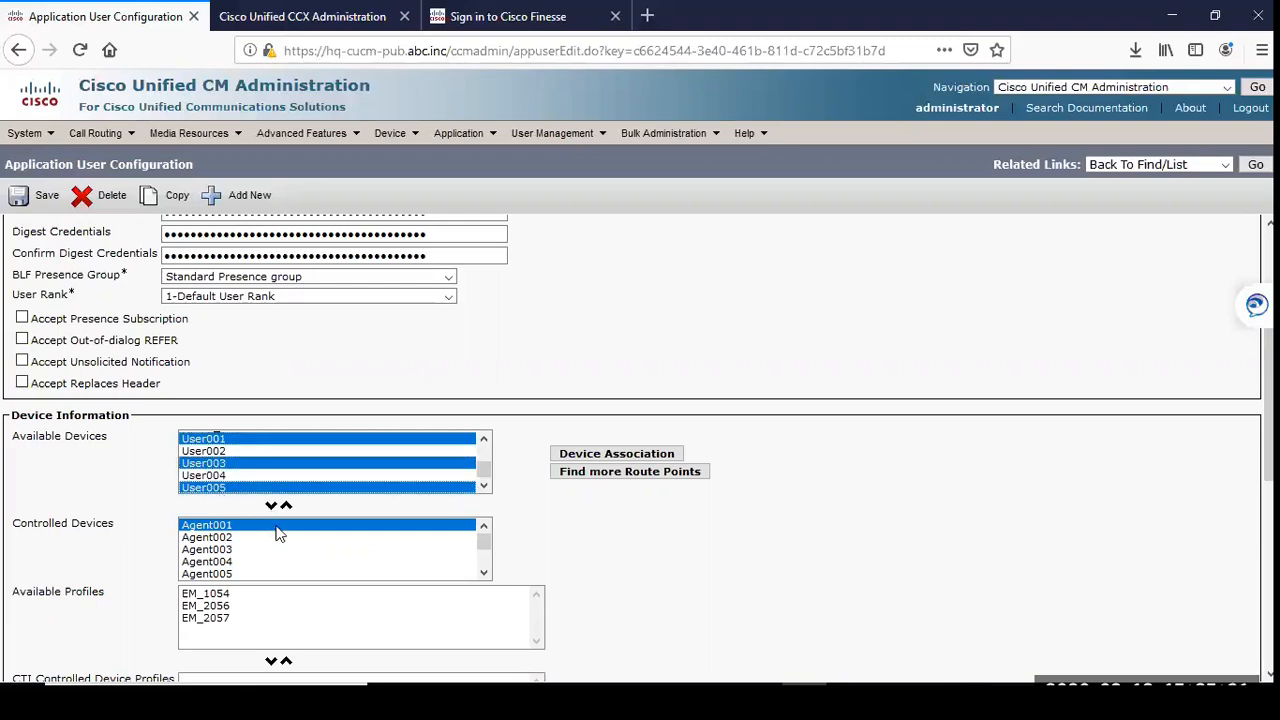
{"action": "left_click", "coordinate": [230, 467]}
{"action": "left_click", "coordinate": [220, 442]}
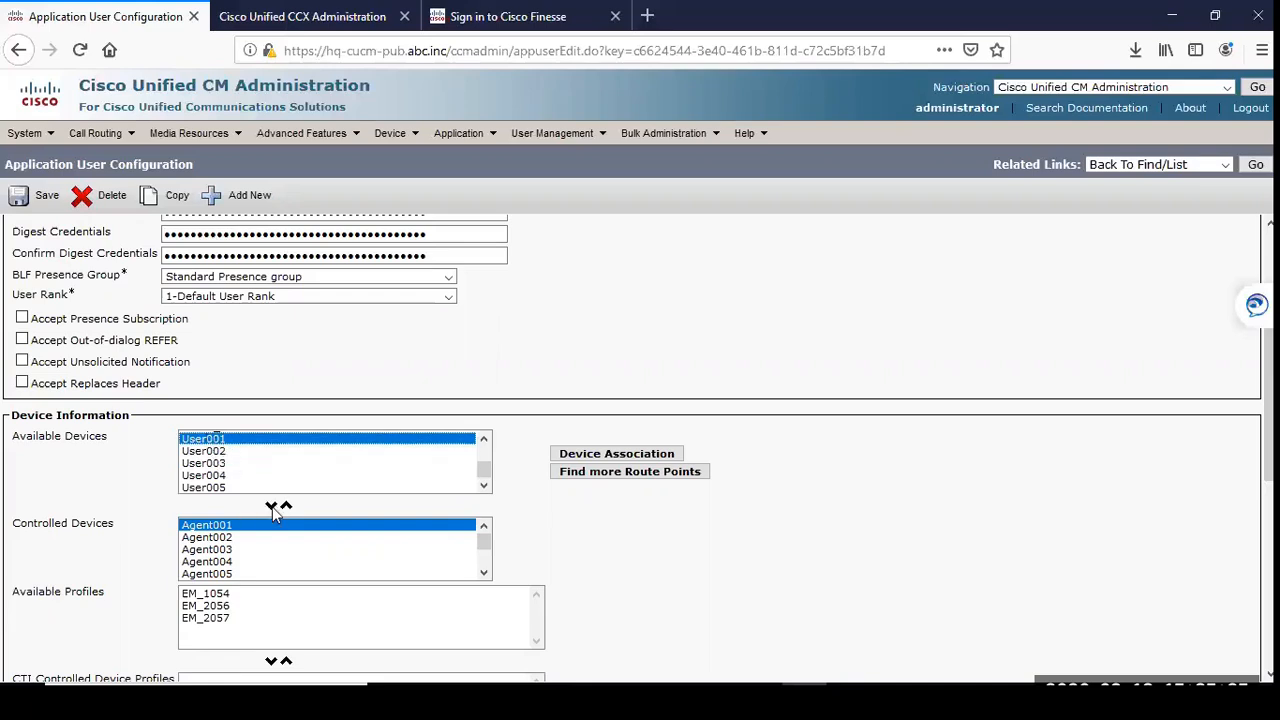
{"action": "left_click", "coordinate": [271, 506]}
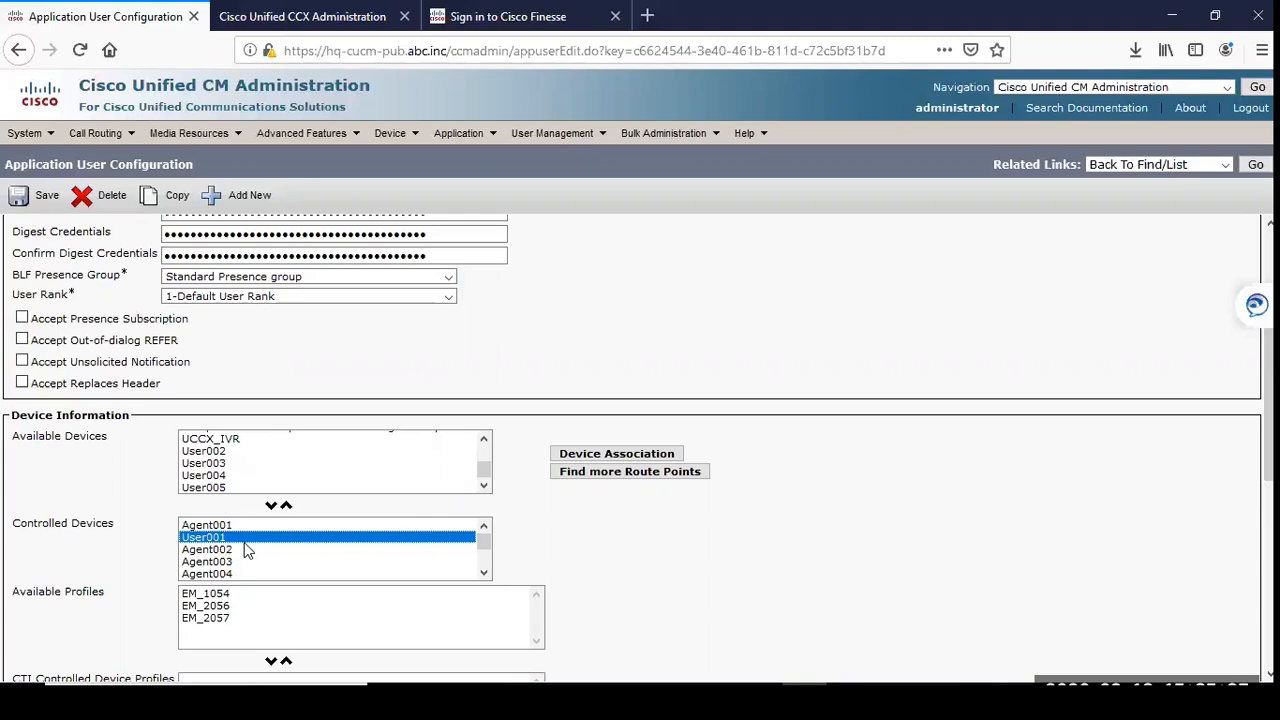
{"action": "left_click", "coordinate": [286, 506]}
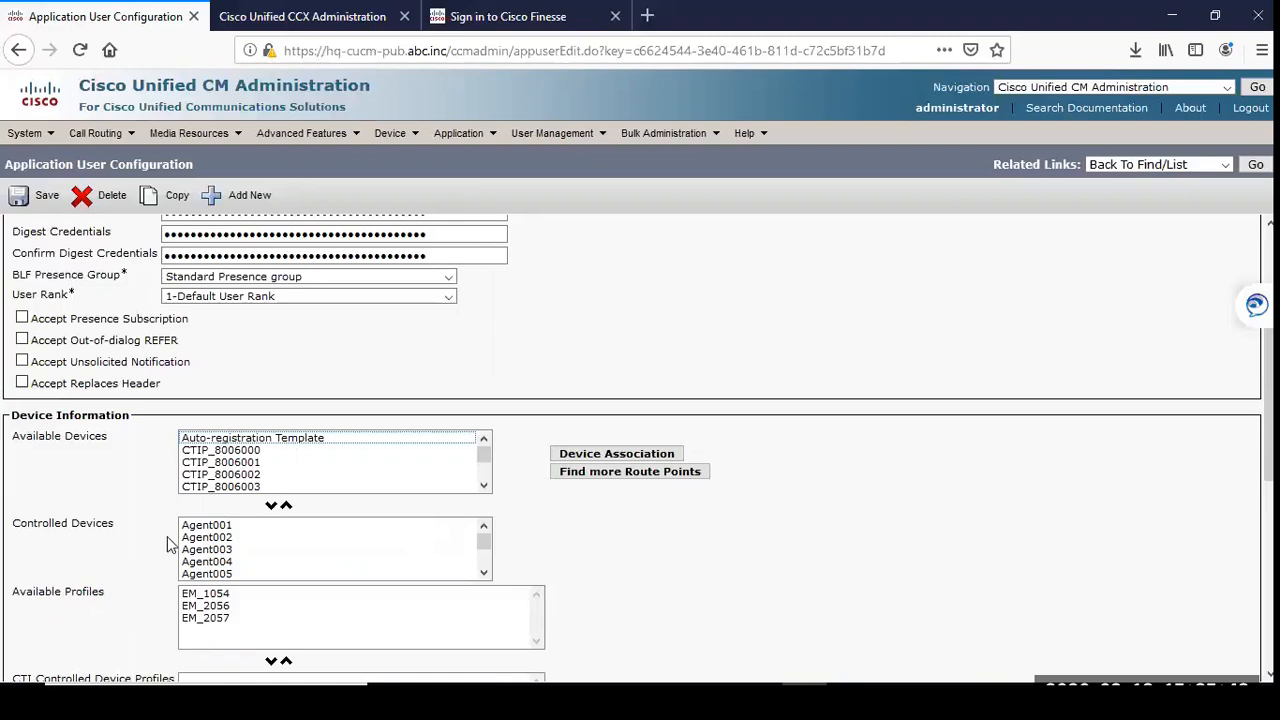
Step: Remove Agent001 from the CCX_rmtapi user's Controlled Devices, add it back and save the application user
{"action": "left_click", "coordinate": [298, 526]}
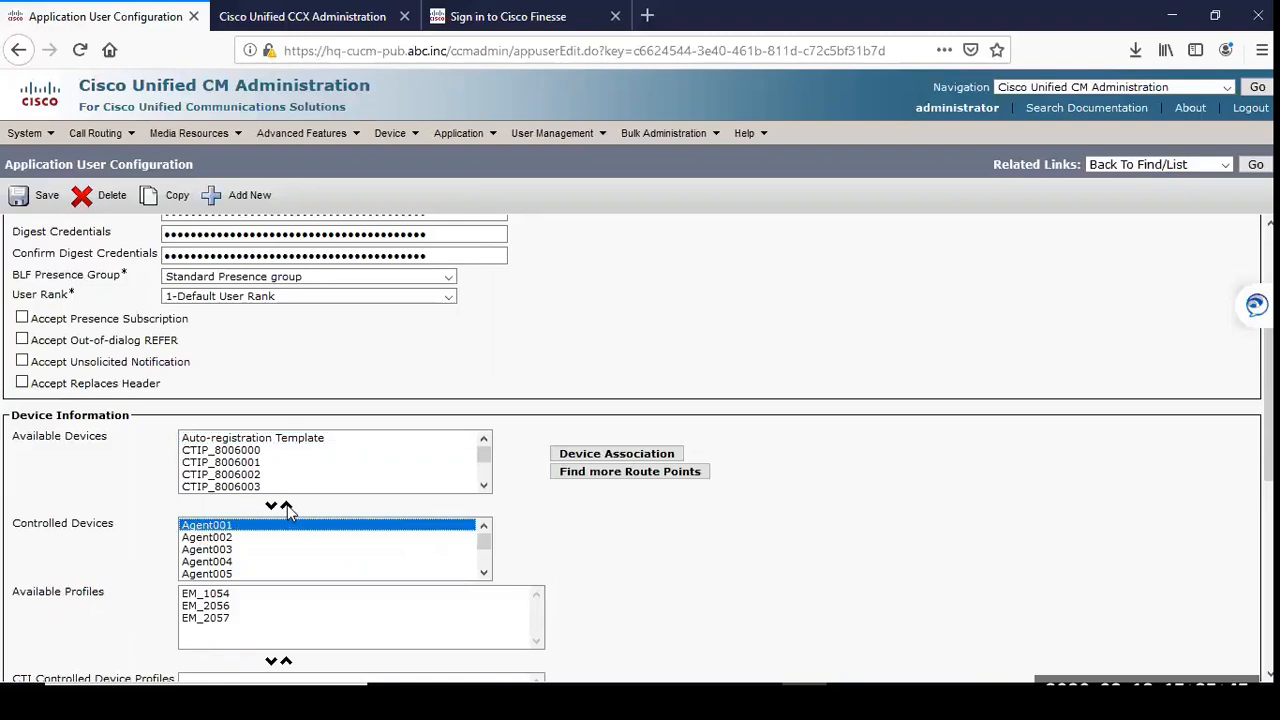
{"action": "left_click", "coordinate": [286, 505]}
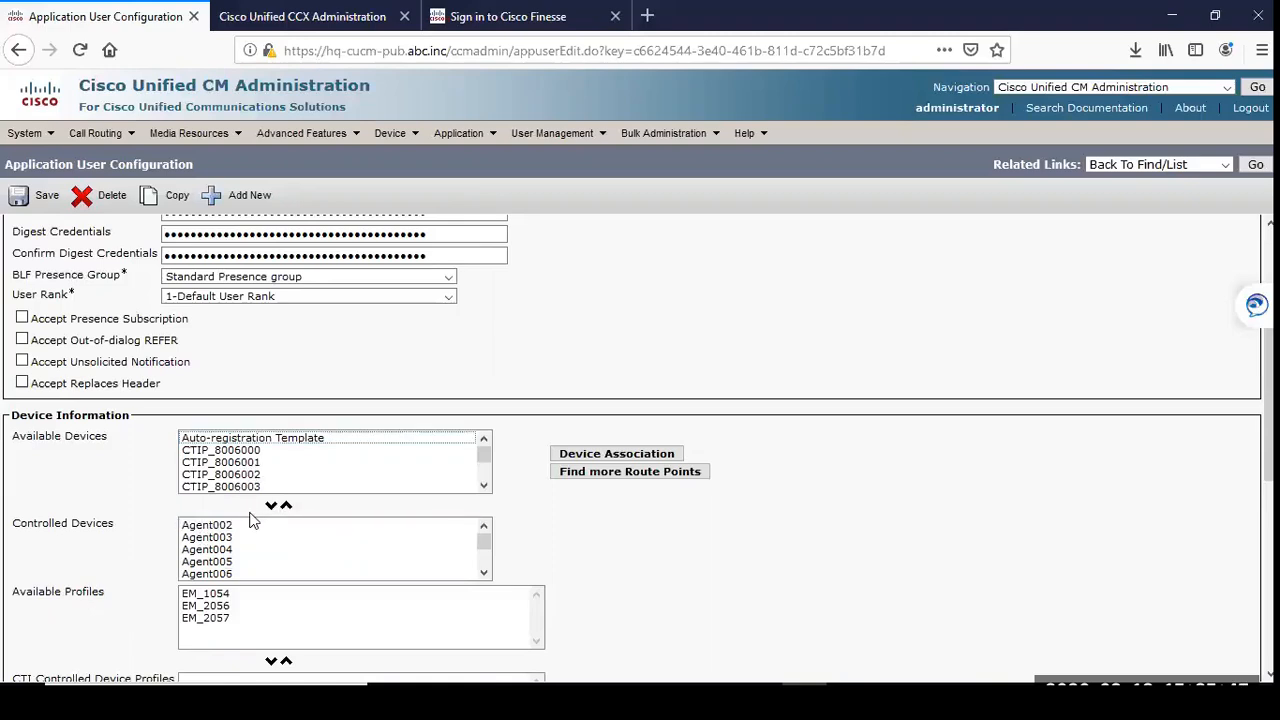
{"action": "left_click", "coordinate": [252, 462]}
{"action": "scroll", "coordinate": [254, 471], "scroll_direction": "down", "scroll_amount": 3}
{"action": "left_click", "coordinate": [215, 488]}
{"action": "left_click", "coordinate": [270, 505]}
{"action": "scroll", "coordinate": [240, 575], "scroll_direction": "up", "scroll_amount": 3}
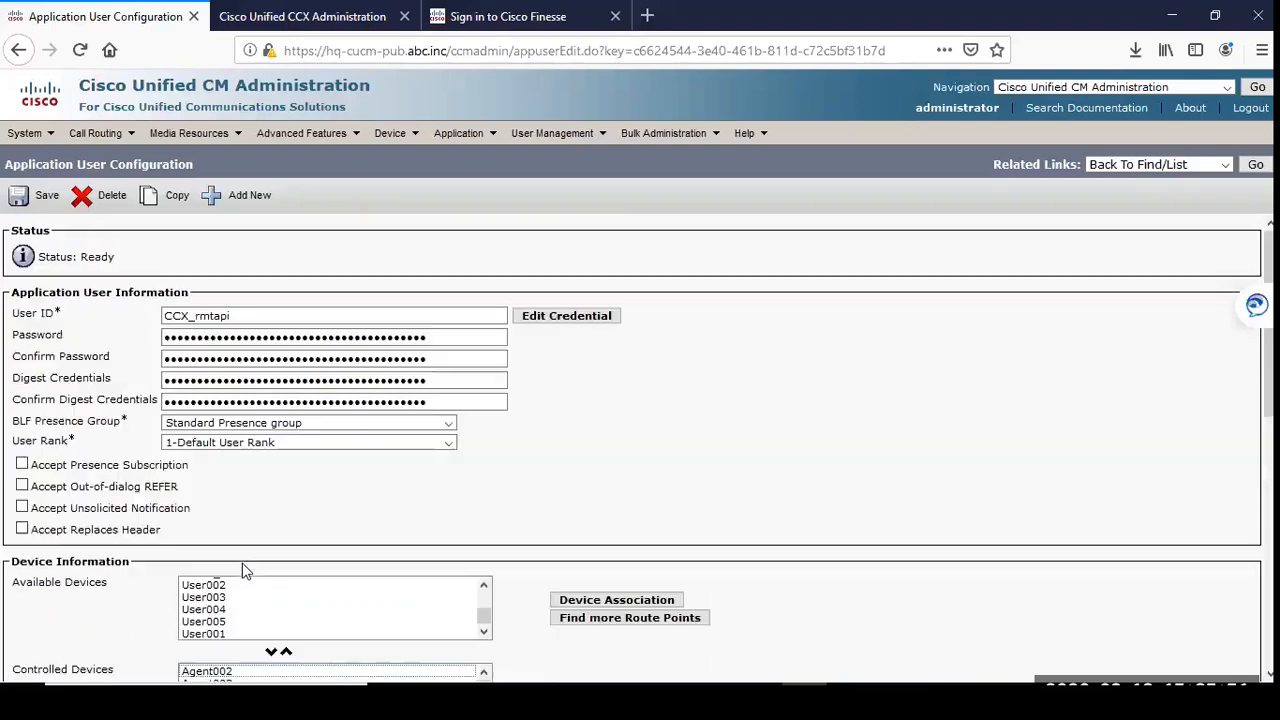
{"action": "scroll", "coordinate": [243, 570], "scroll_direction": "down", "scroll_amount": 3}
{"action": "scroll", "coordinate": [485, 346], "scroll_direction": "down", "scroll_amount": 5}
{"action": "left_click", "coordinate": [244, 356]}
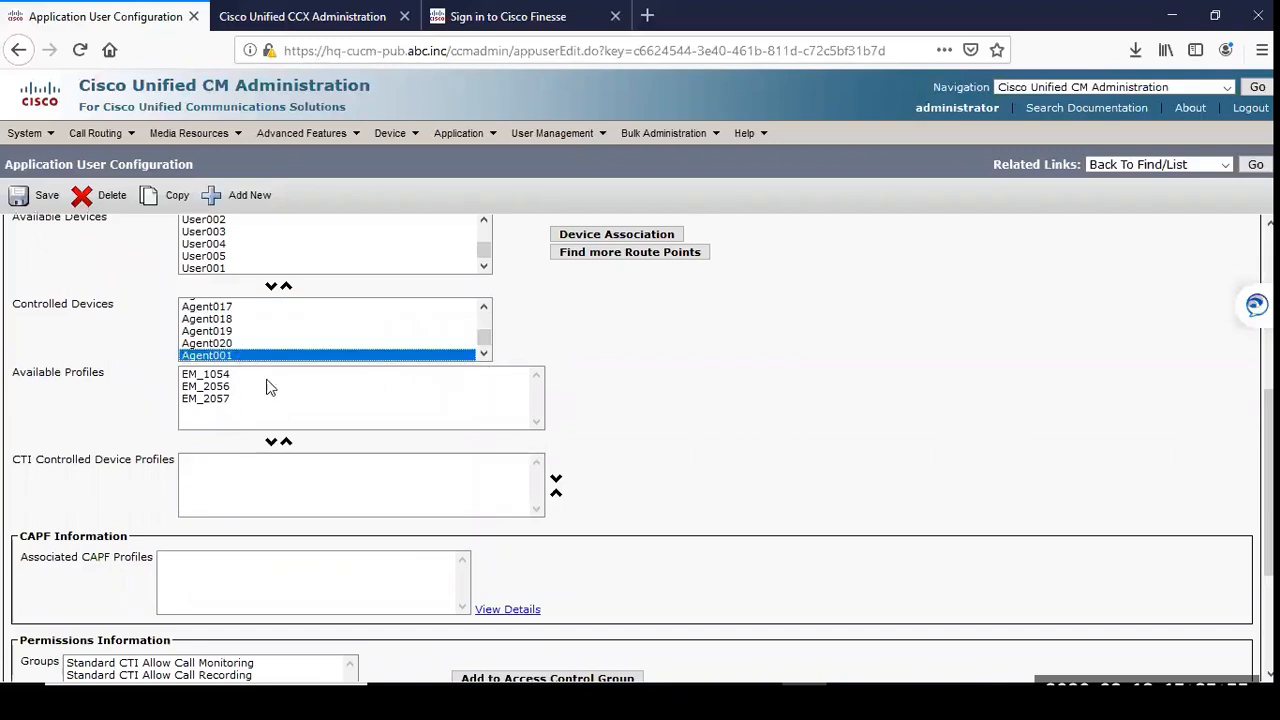
{"action": "scroll", "coordinate": [131, 493], "scroll_direction": "down", "scroll_amount": 3}
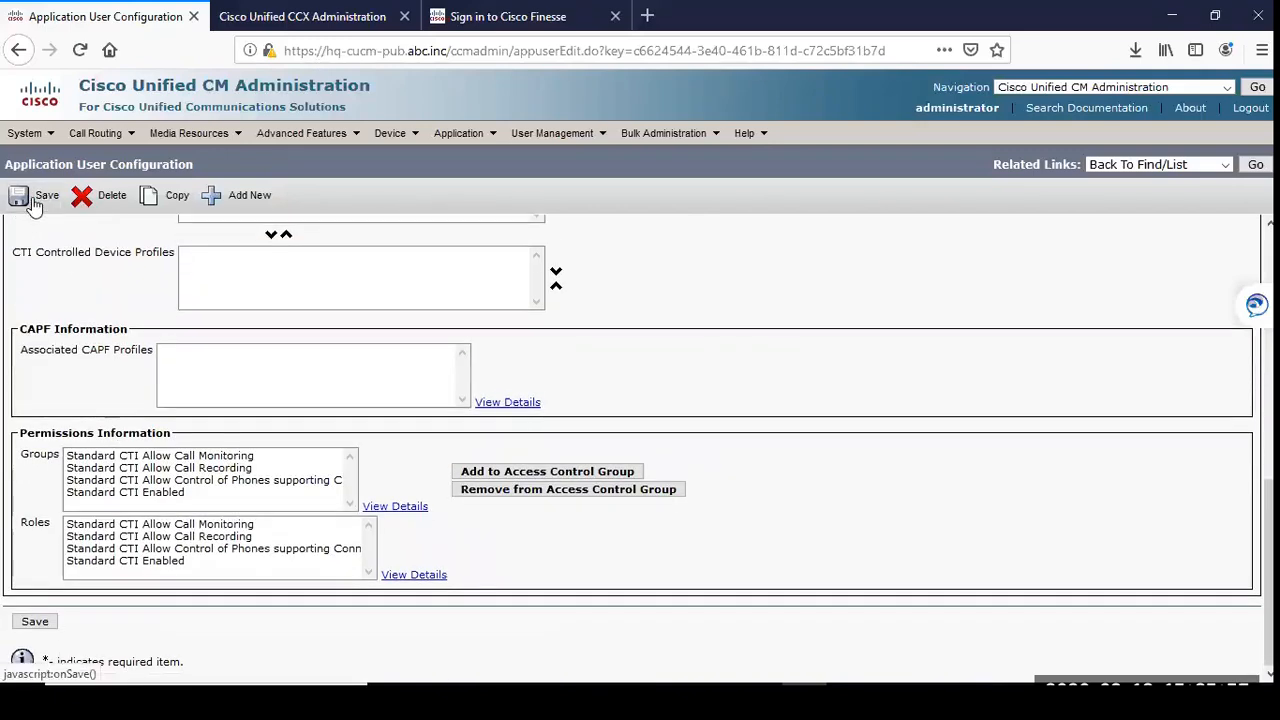
{"action": "left_click", "coordinate": [35, 200]}
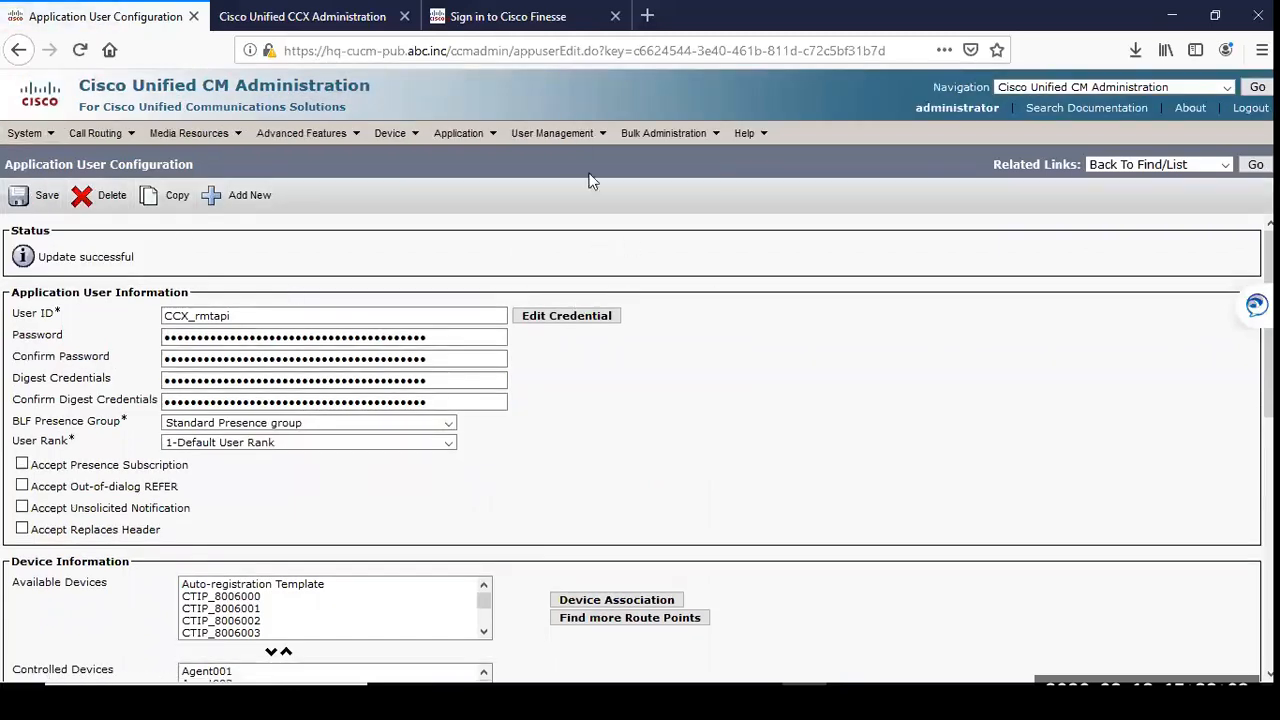
Step: Return to the application user list and check the telephony User Prefix and RmCm User Id in Cisco Unified CCX Administration
{"action": "mouse_move", "coordinate": [572, 140]}
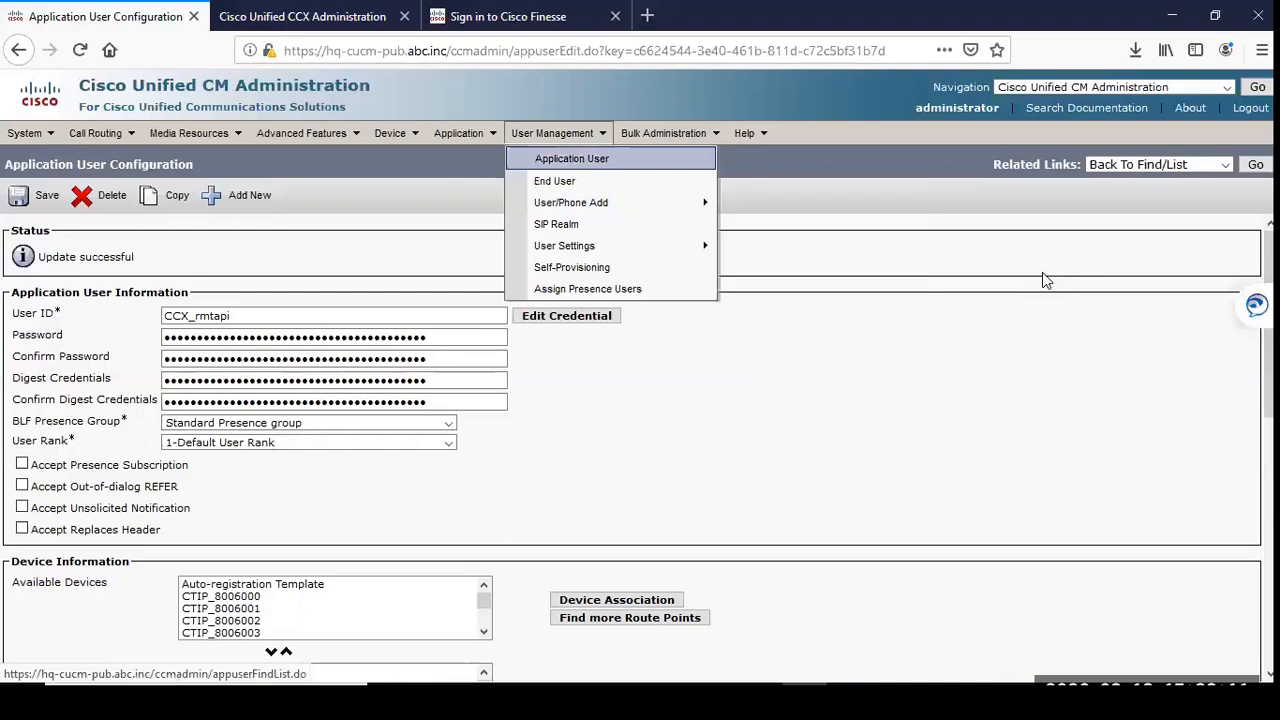
{"action": "left_click", "coordinate": [1255, 164]}
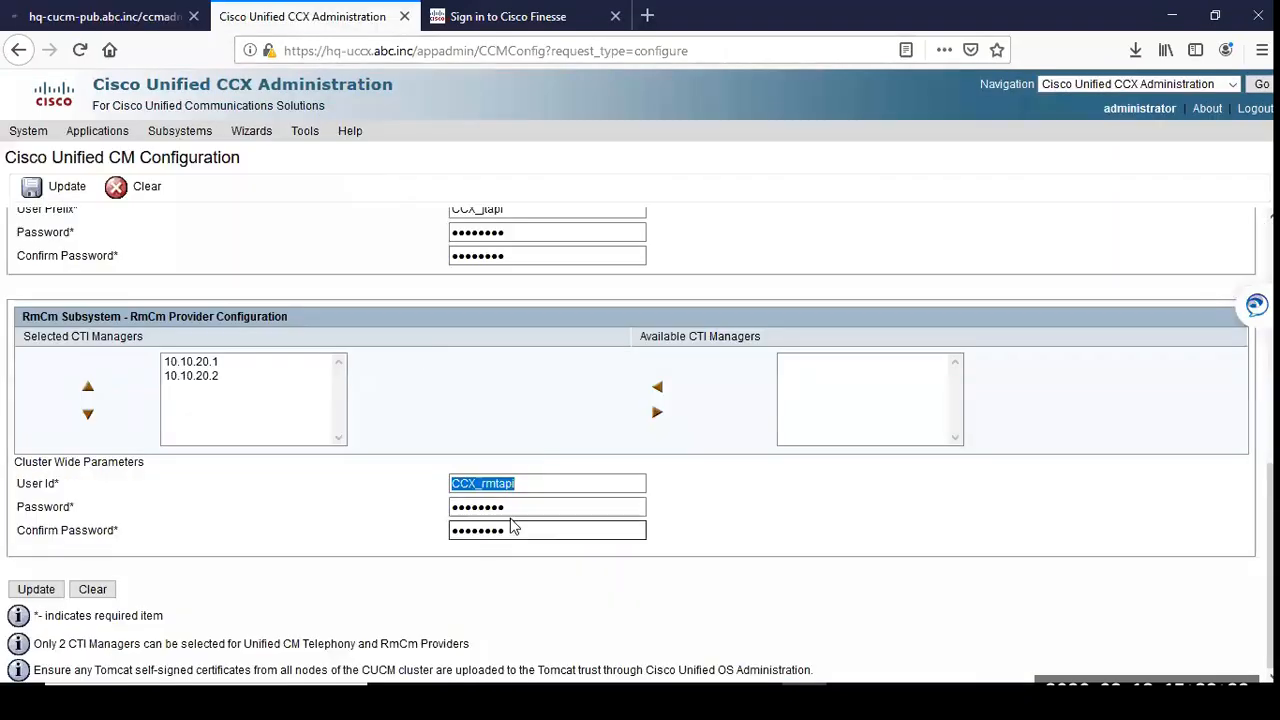
{"action": "scroll", "coordinate": [514, 528], "scroll_direction": "up", "scroll_amount": 3}
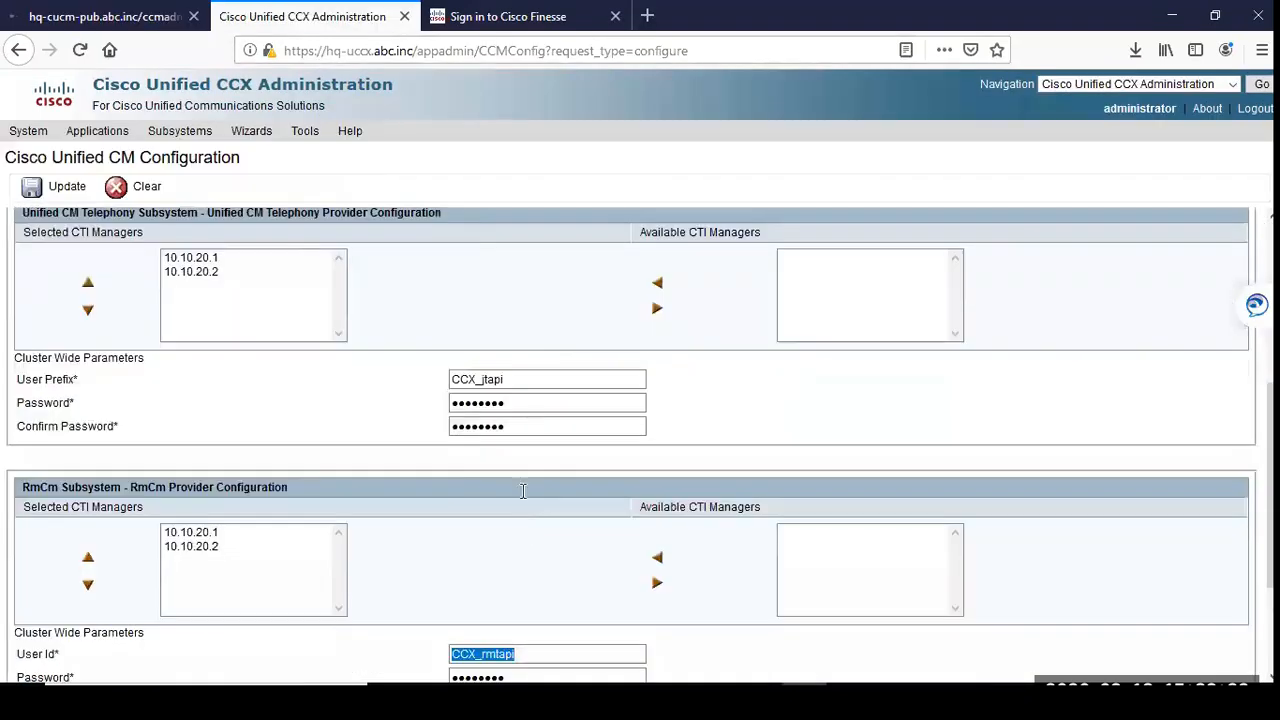
{"action": "scroll", "coordinate": [522, 490], "scroll_direction": "up", "scroll_amount": 1}
{"action": "double_click", "coordinate": [514, 447]}
{"action": "scroll", "coordinate": [443, 534], "scroll_direction": "down", "scroll_amount": 3}
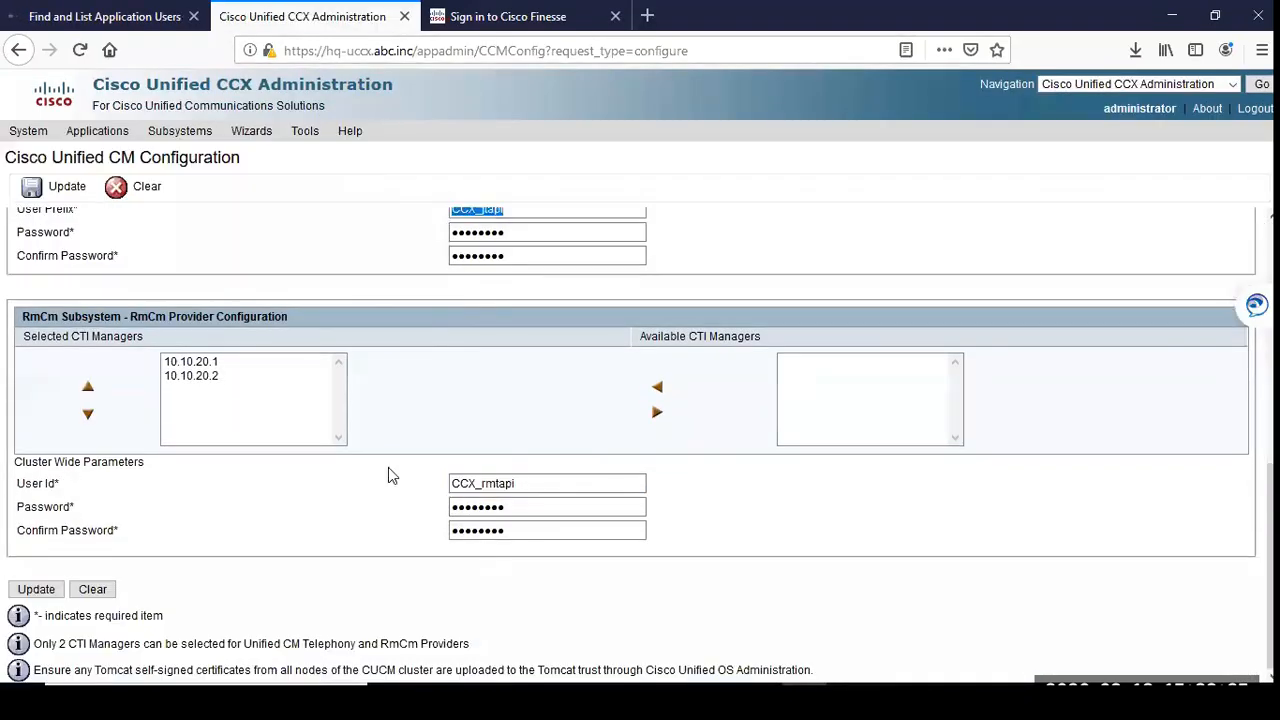
{"action": "scroll", "coordinate": [375, 430], "scroll_direction": "up", "scroll_amount": 5}
Step: Switch back to Cisco Unified CM Administration and open the device information of the CCX_jtapi_1 application user
{"action": "left_click", "coordinate": [148, 18]}
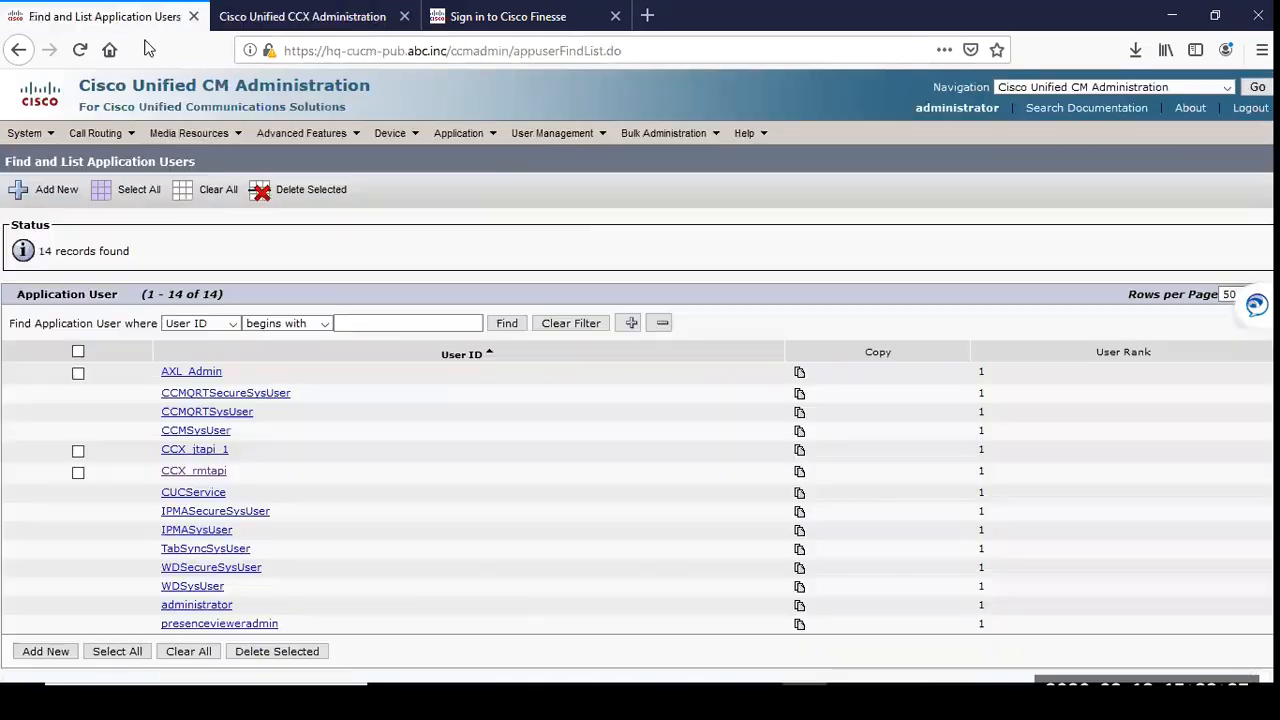
{"action": "left_click", "coordinate": [193, 455]}
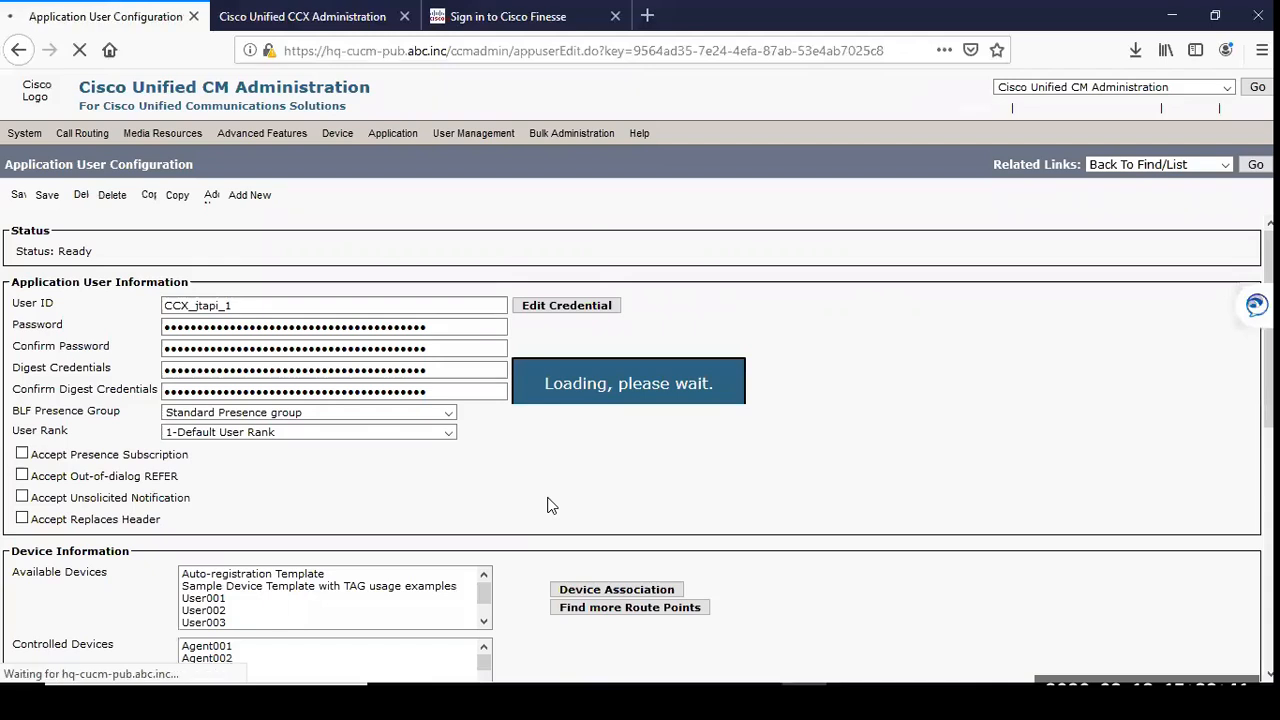
{"action": "scroll", "coordinate": [706, 494], "scroll_direction": "down", "scroll_amount": 4}
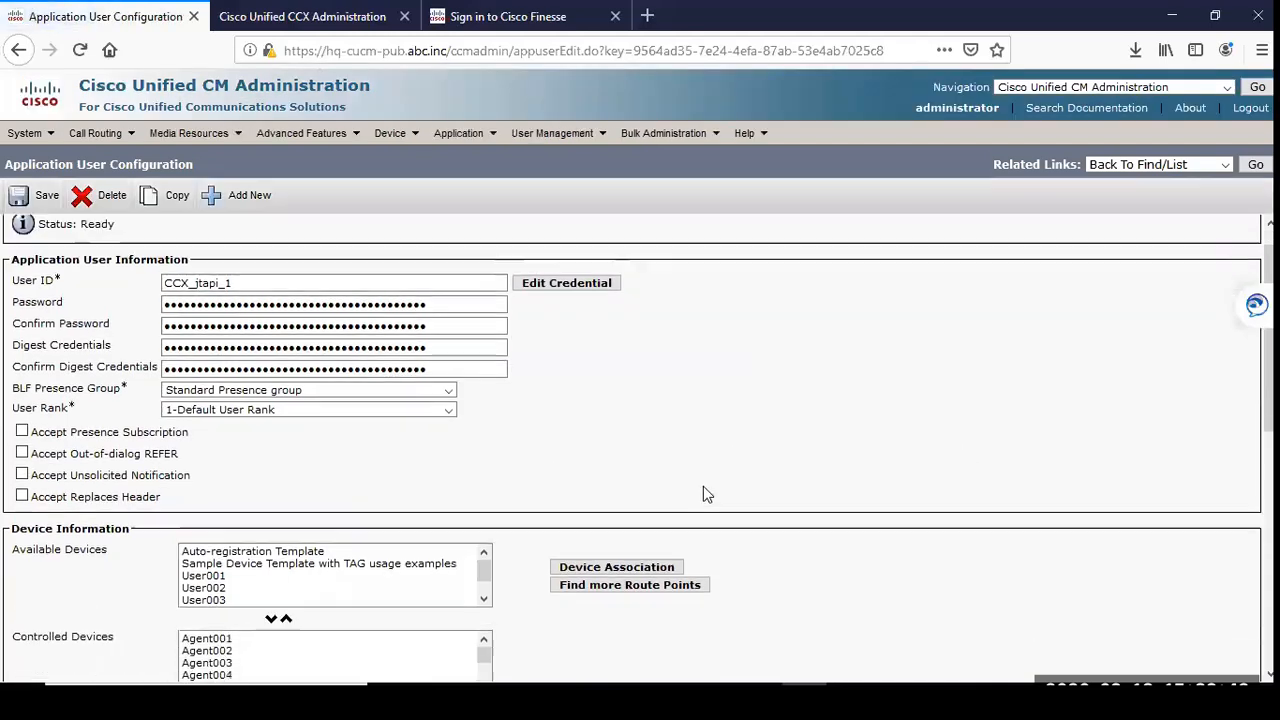
Step: Remove Agent001 from the CCX_jtapi_1 user's Controlled Devices, add it back and save the application user
{"action": "left_click", "coordinate": [207, 455]}
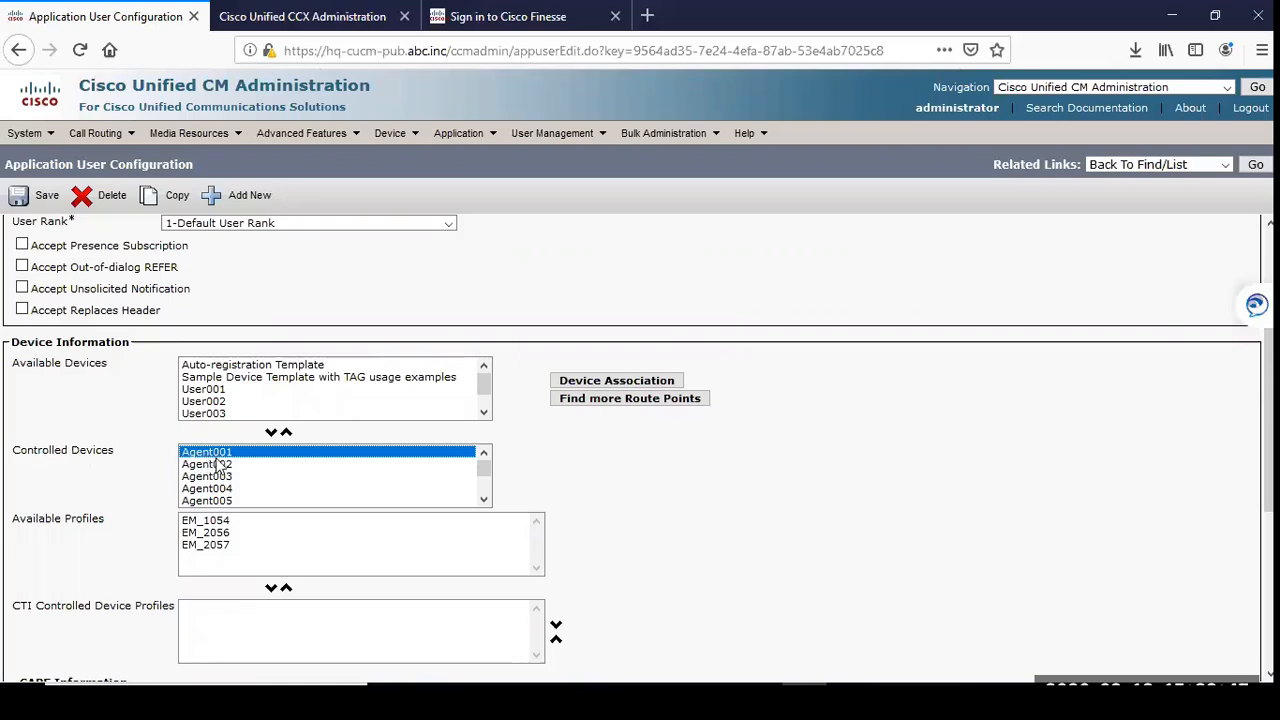
{"action": "left_click", "coordinate": [286, 432]}
{"action": "left_click", "coordinate": [222, 402]}
{"action": "scroll", "coordinate": [222, 402], "scroll_direction": "down", "scroll_amount": 1}
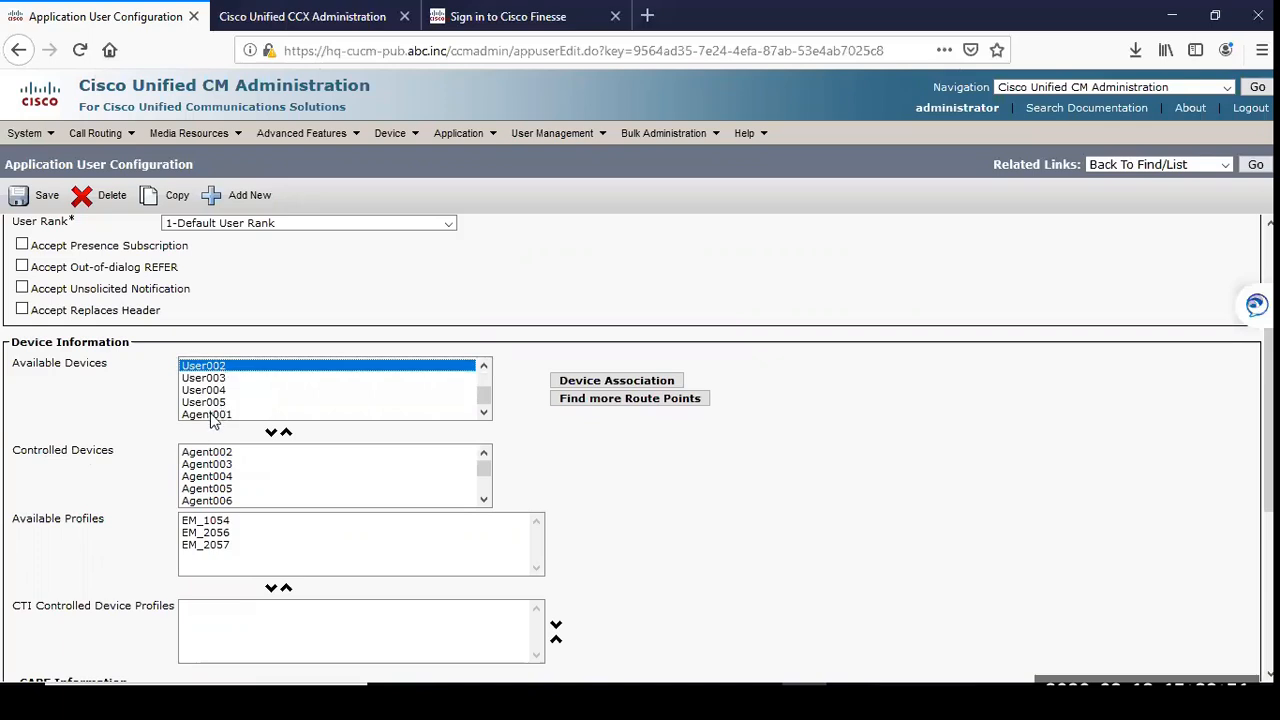
{"action": "left_click", "coordinate": [215, 414]}
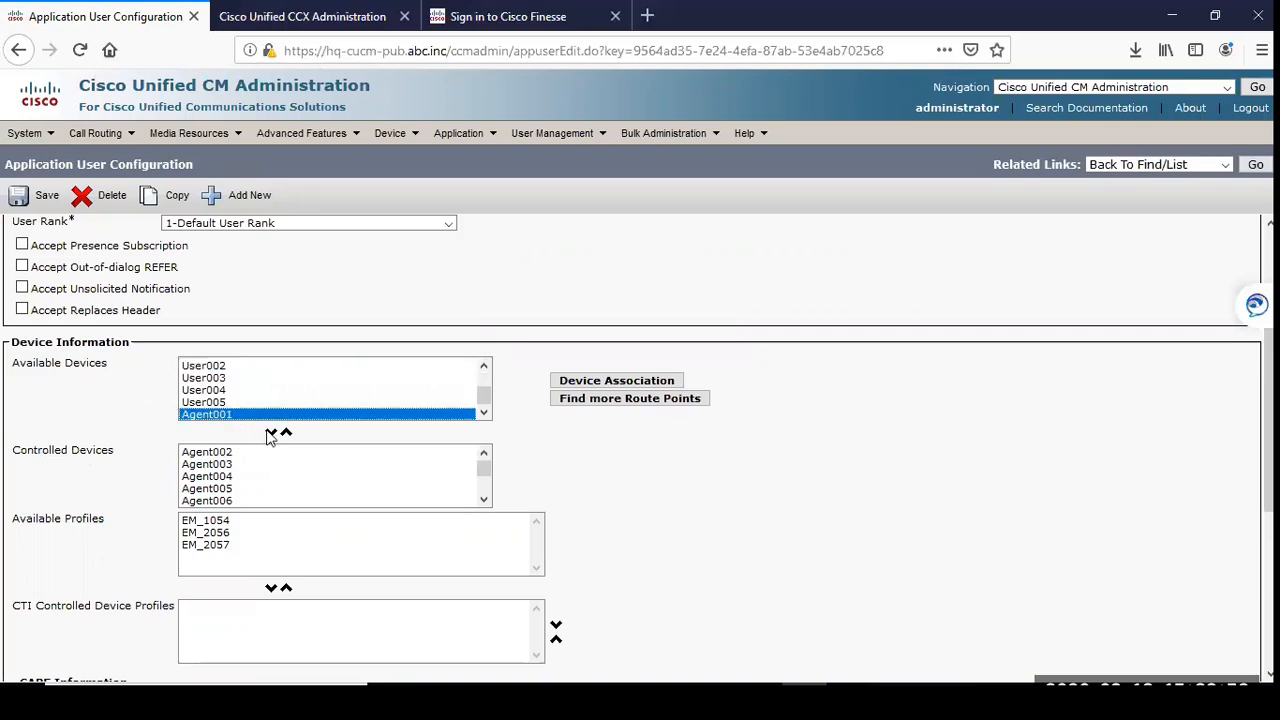
{"action": "left_click", "coordinate": [270, 432]}
{"action": "scroll", "coordinate": [282, 500], "scroll_direction": "down", "scroll_amount": 2}
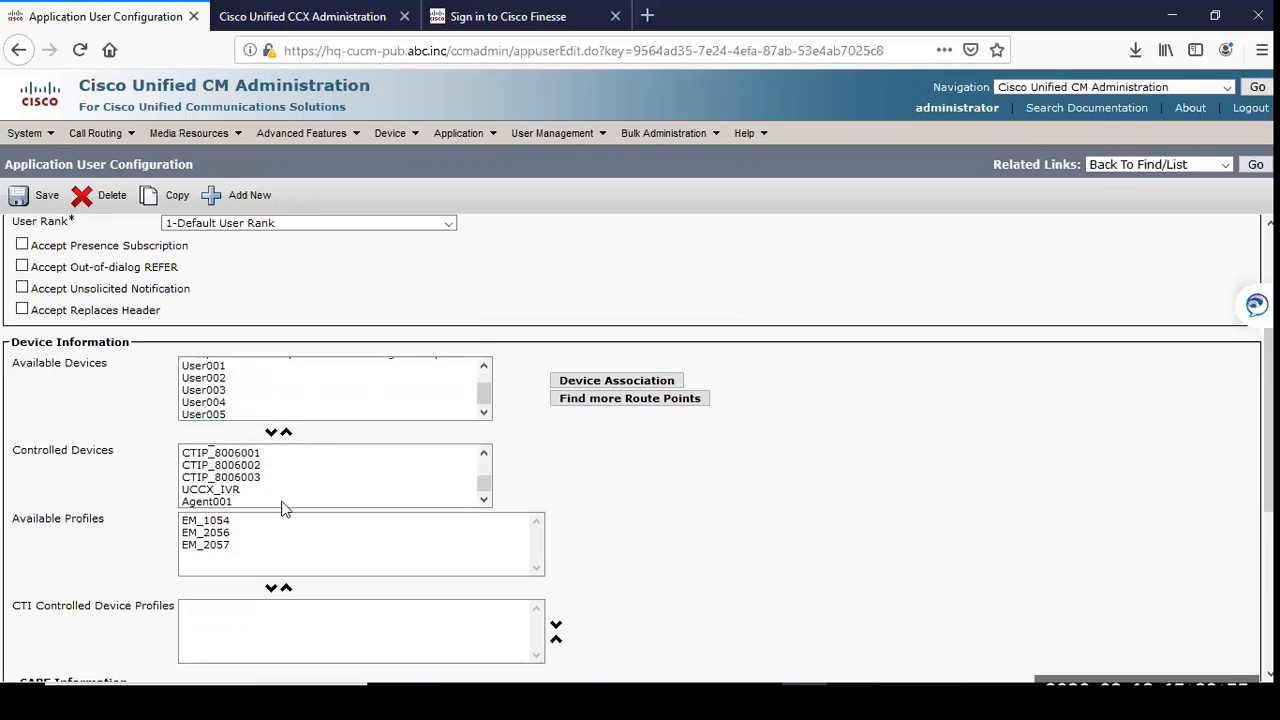
{"action": "left_click", "coordinate": [236, 503]}
{"action": "left_click", "coordinate": [33, 193]}
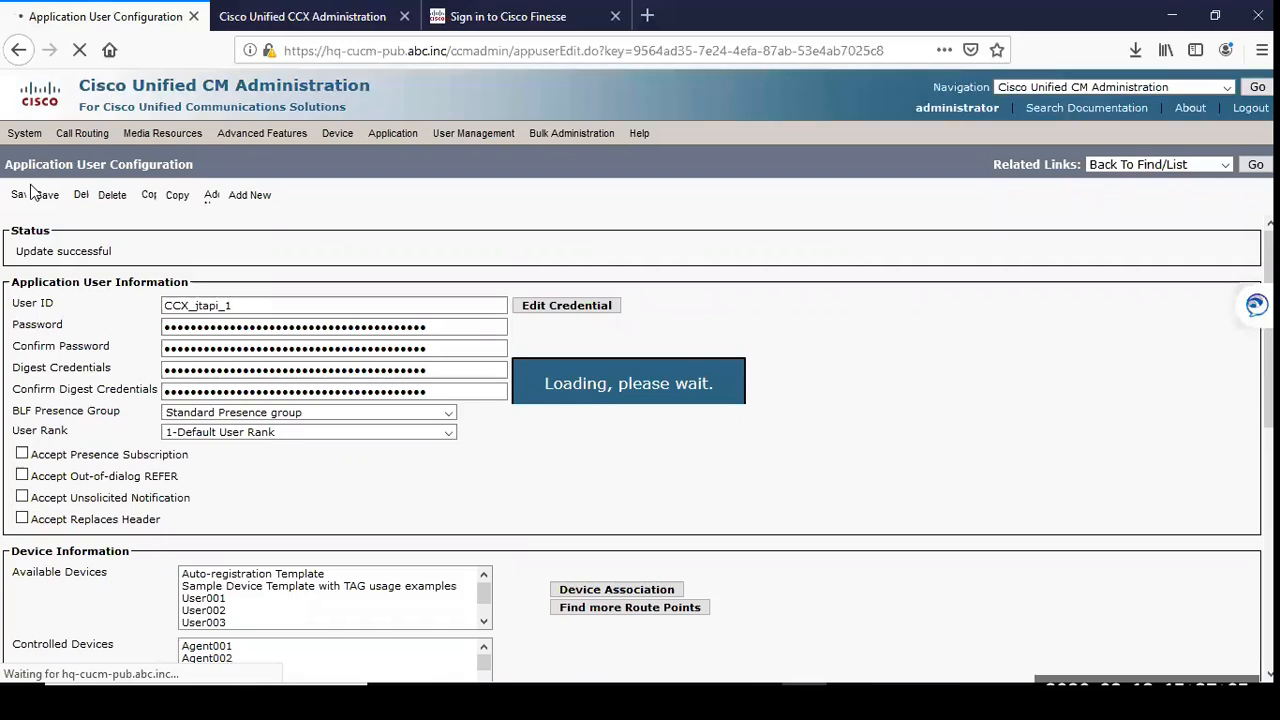
Step: Open the Agent001 phone from the phone list and bring up the configuration of its line 6001 in UCCX Partition
{"action": "mouse_move", "coordinate": [412, 133]}
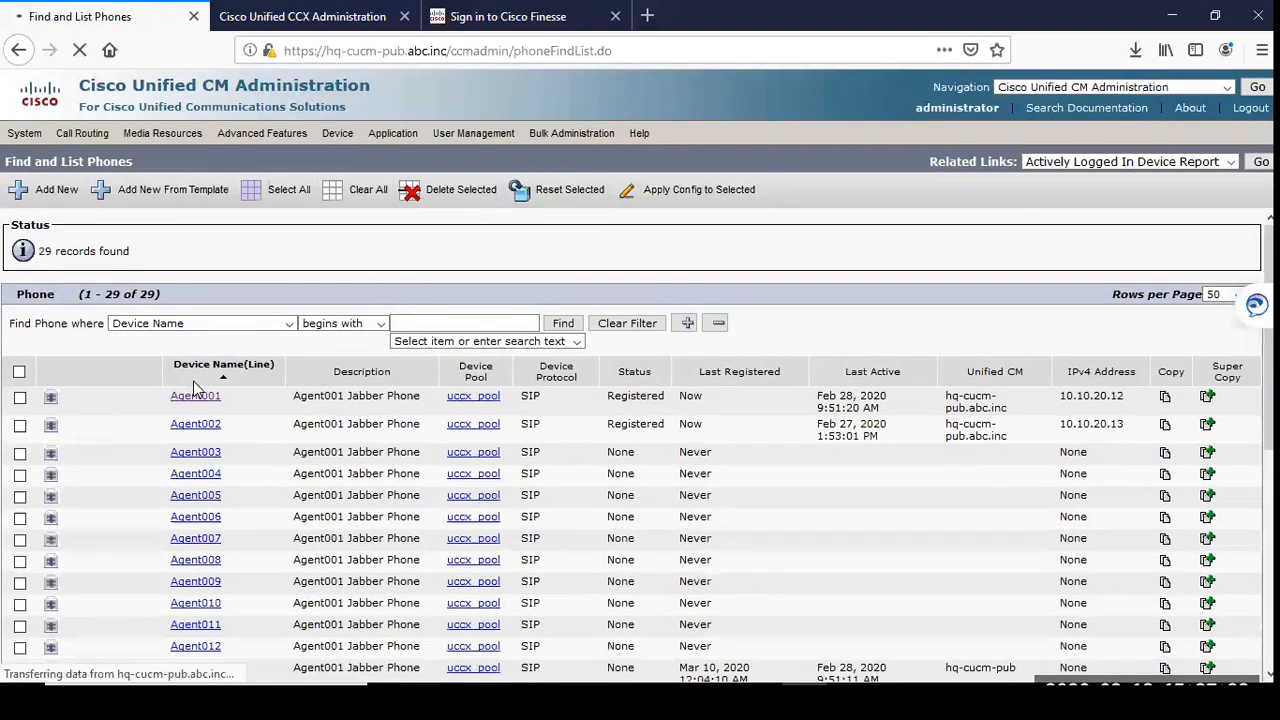
{"action": "left_click", "coordinate": [195, 397]}
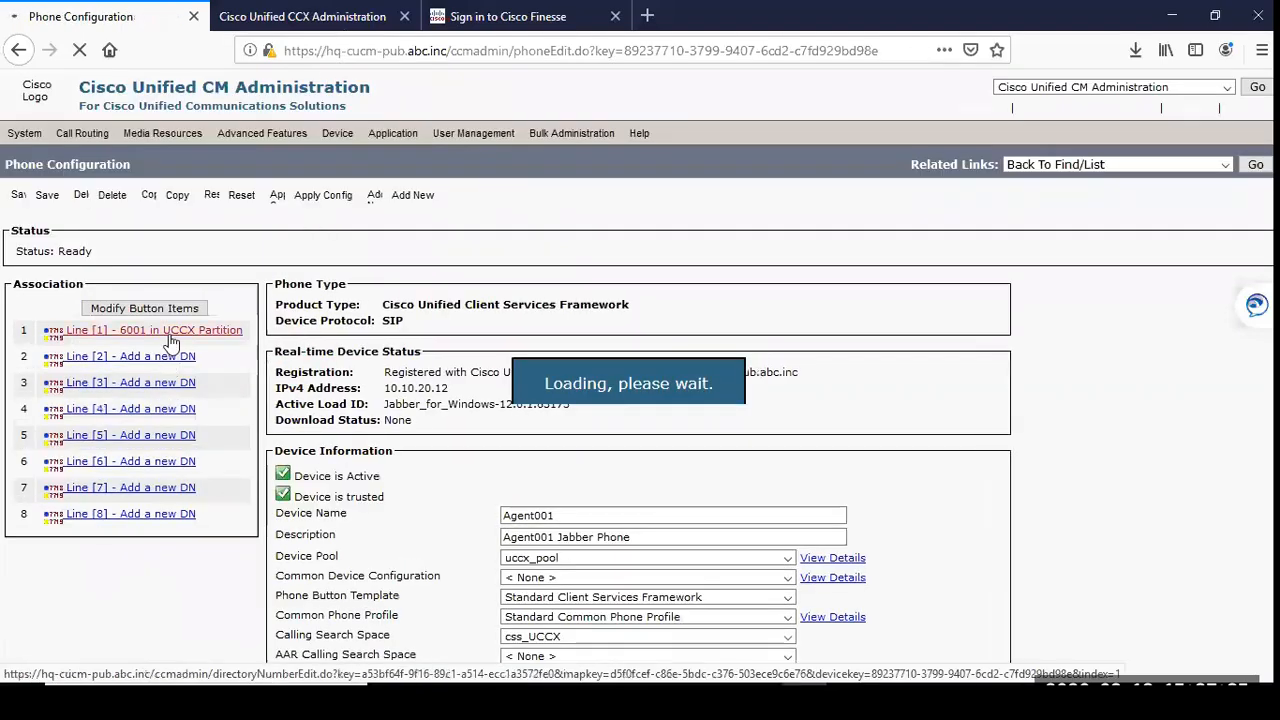
{"action": "left_click", "coordinate": [172, 343]}
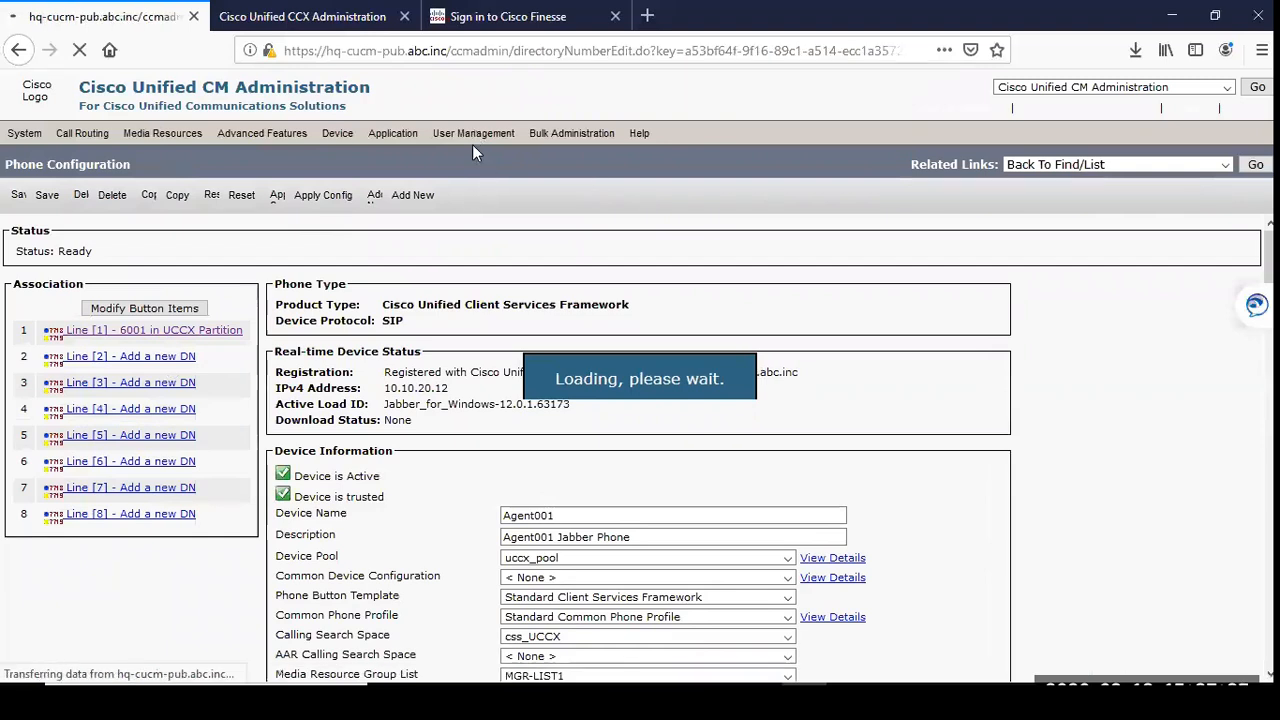
Step: Check the telephony provider's User Prefix in Cisco Unified CCX Administration and return to Cisco Unified CM Administration
{"action": "left_click", "coordinate": [302, 16]}
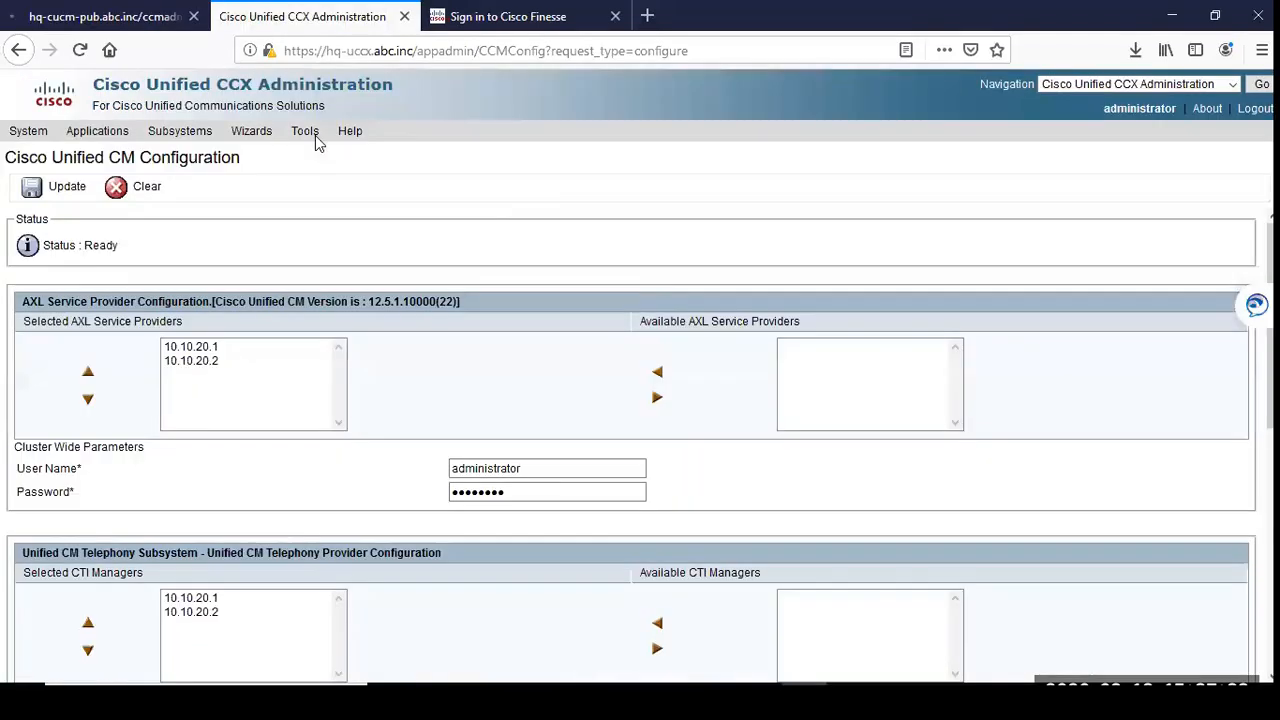
{"action": "key", "text": "Tab"}
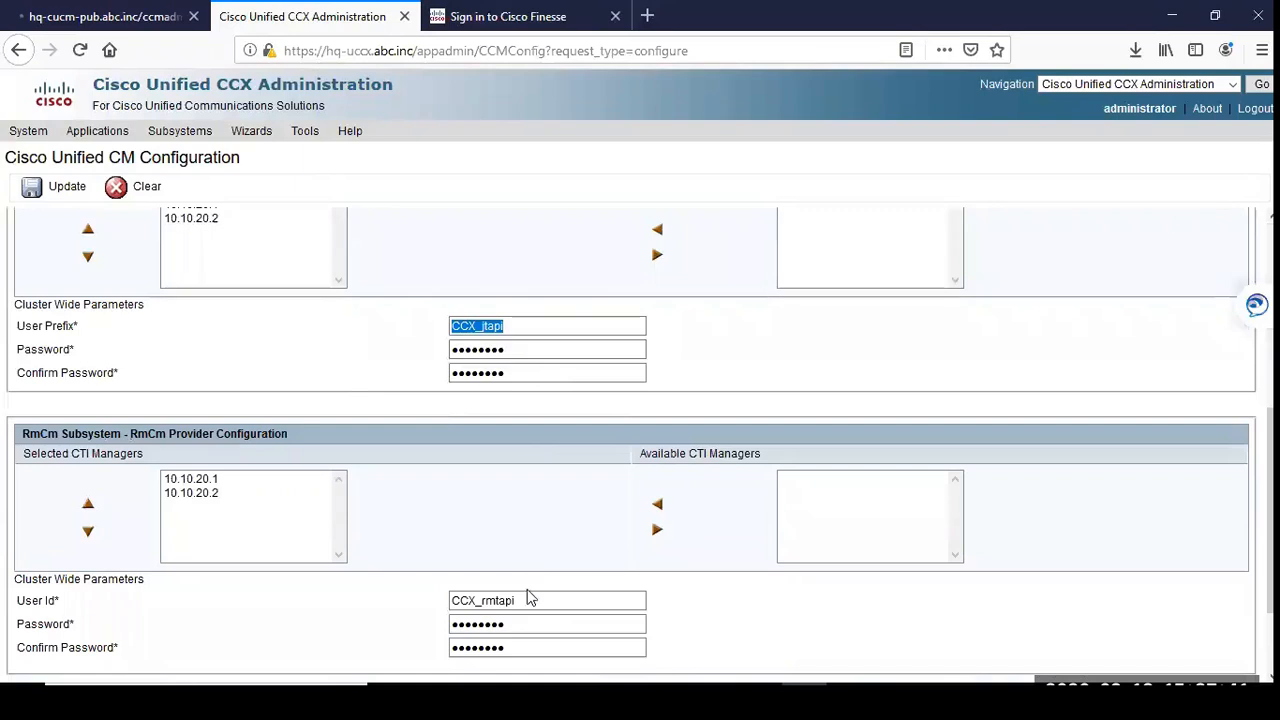
{"action": "left_click", "coordinate": [128, 22]}
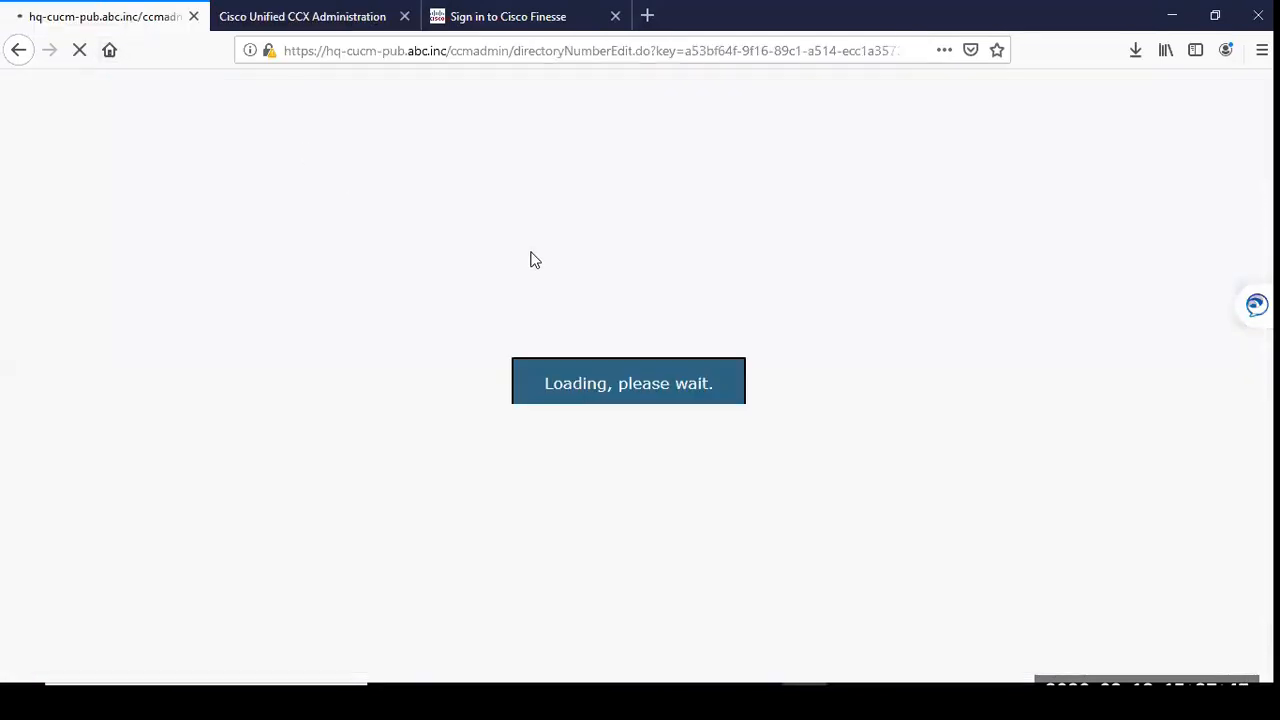
Step: Review line 6001's call waiting settings and associated end user, comparing with the provider user settings in Cisco Unified CCX Administration
{"action": "scroll", "coordinate": [398, 517], "scroll_direction": "down", "scroll_amount": 4}
{"action": "scroll", "coordinate": [398, 517], "scroll_direction": "down", "scroll_amount": 15}
{"action": "scroll", "coordinate": [137, 557], "scroll_direction": "down", "scroll_amount": 5}
{"action": "left_click_drag", "start_coordinate": [62, 265], "coordinate": [211, 270]}
{"action": "left_click", "coordinate": [271, 304]}
{"action": "mouse_move", "coordinate": [555, 136]}
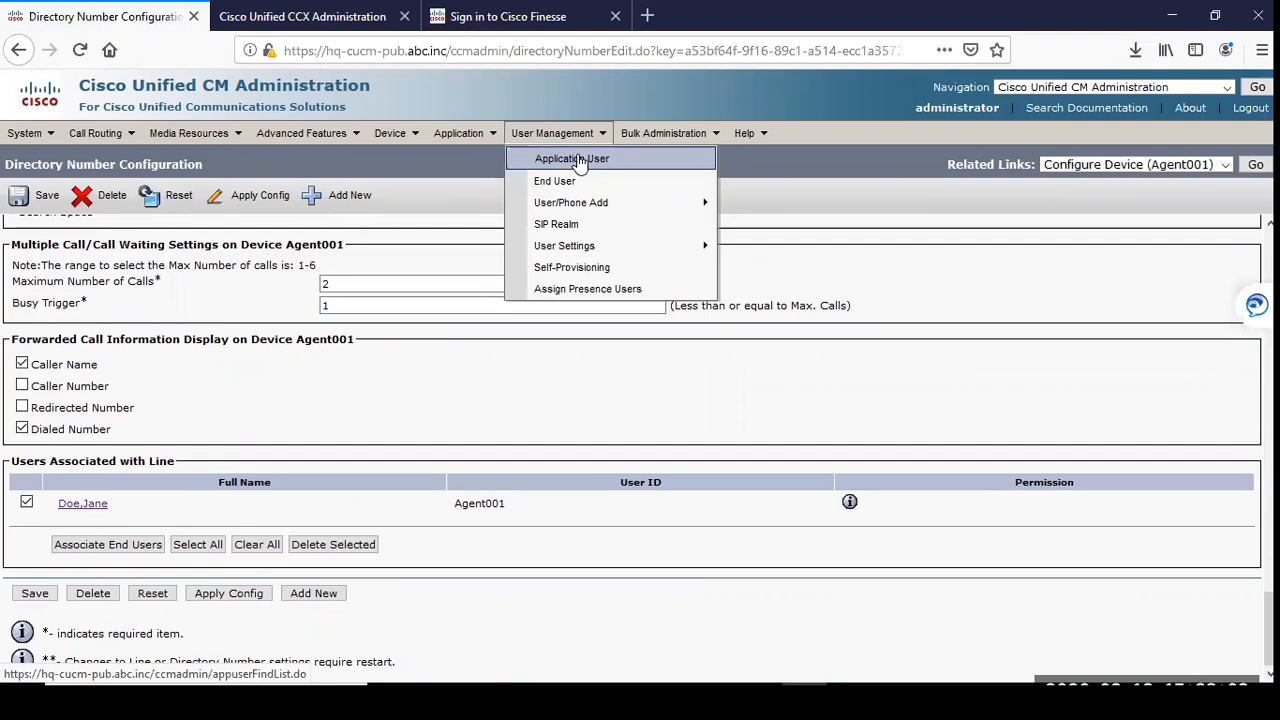
{"action": "left_click", "coordinate": [330, 17]}
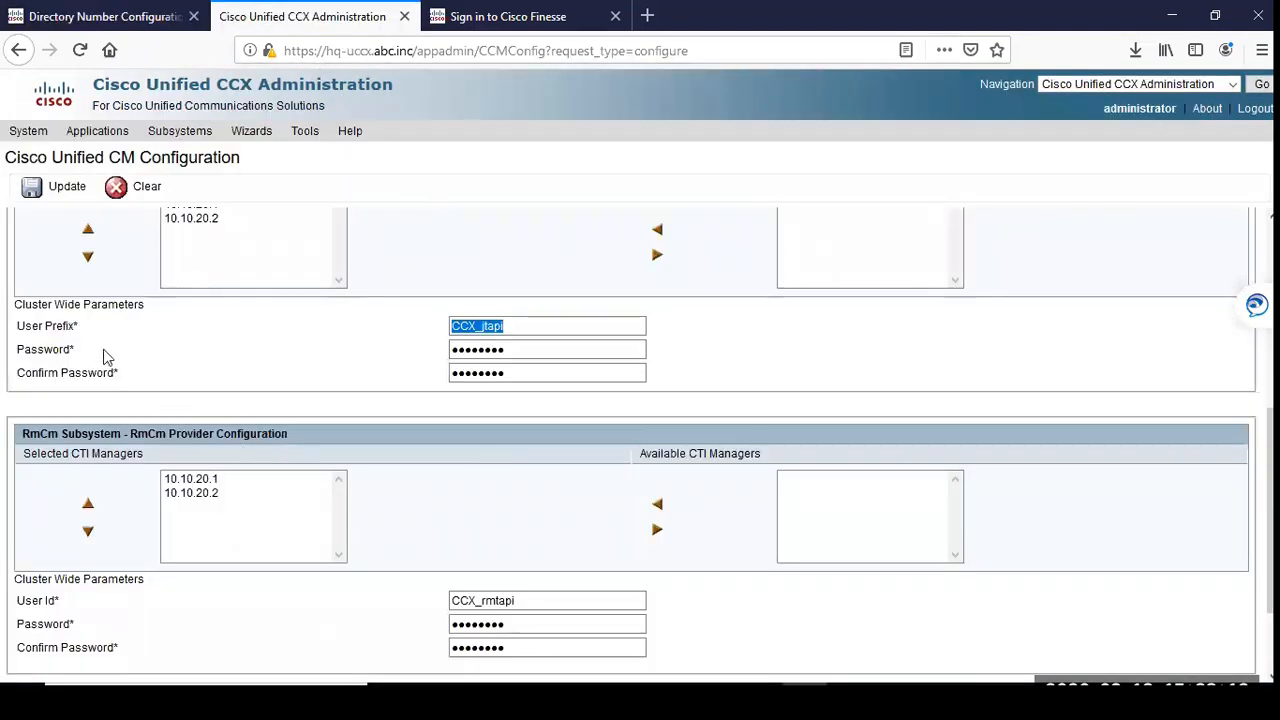
{"action": "left_click", "coordinate": [97, 20]}
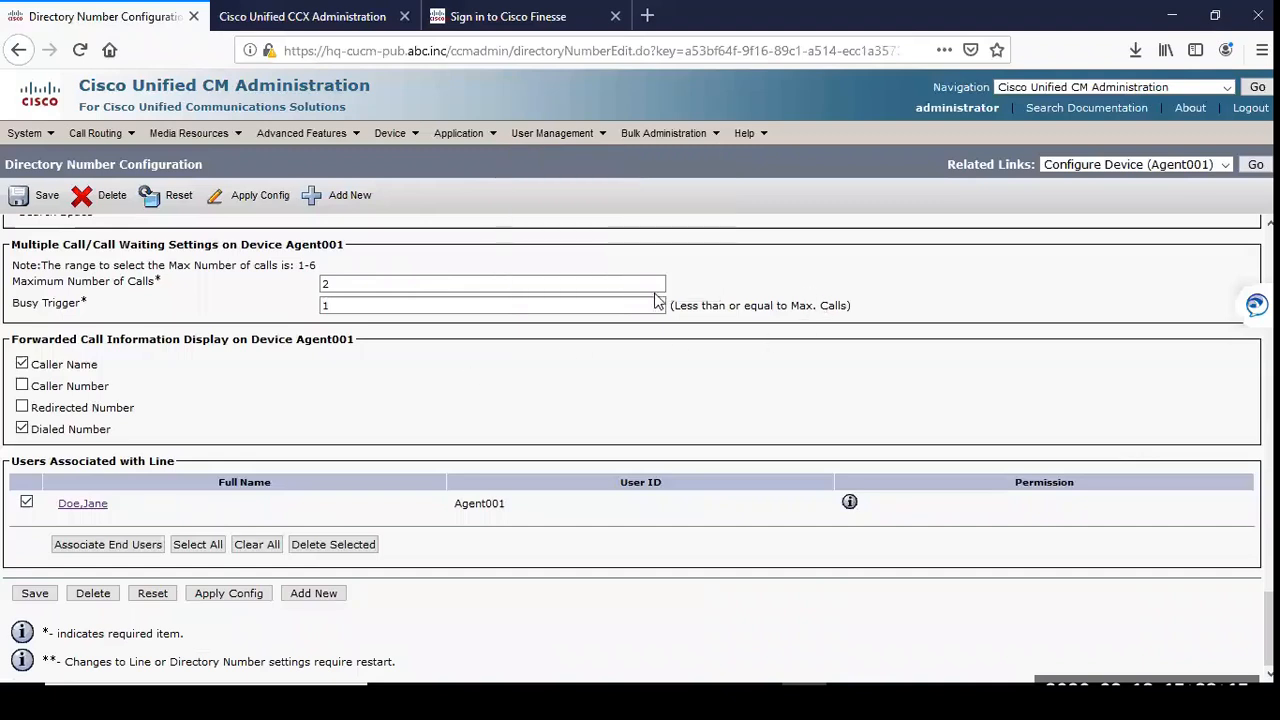
{"action": "scroll", "coordinate": [405, 404], "scroll_direction": "up", "scroll_amount": 20}
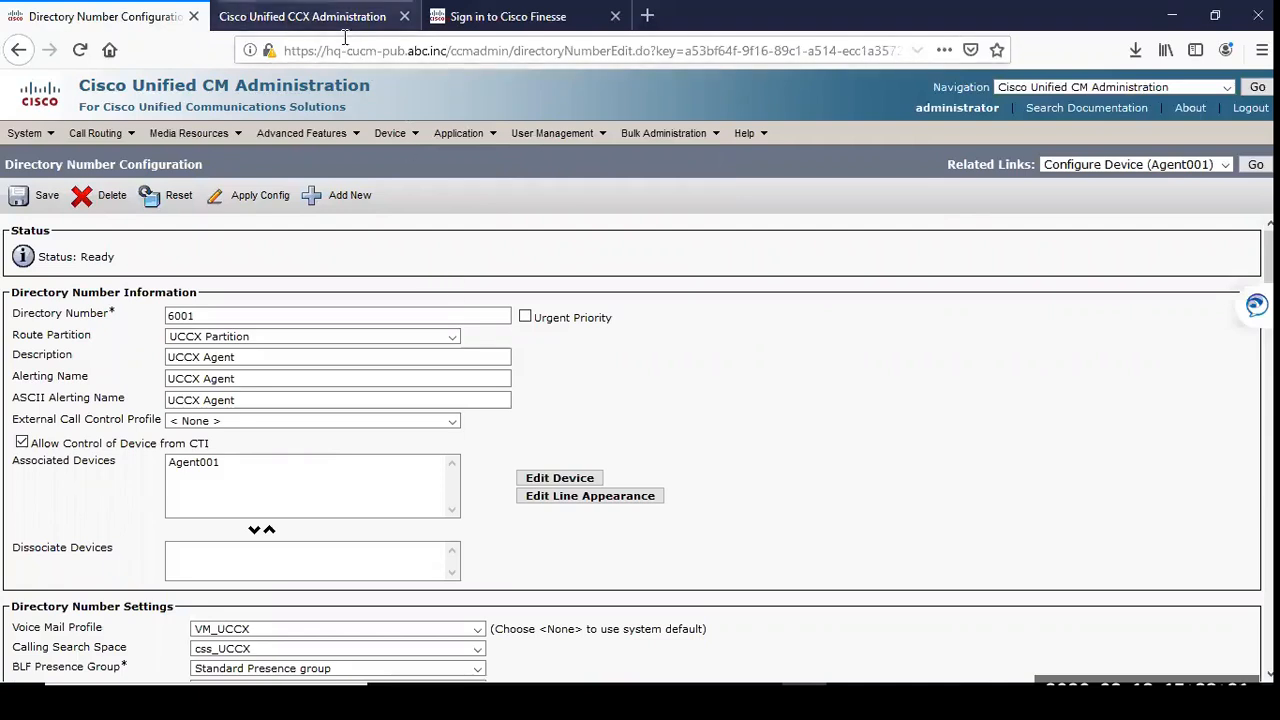
Step: Switch to Cisco Unified CCX Administration and open the resource list of the RmCm subsystem
{"action": "left_click", "coordinate": [302, 16]}
{"action": "scroll", "coordinate": [163, 322], "scroll_direction": "up", "scroll_amount": 5}
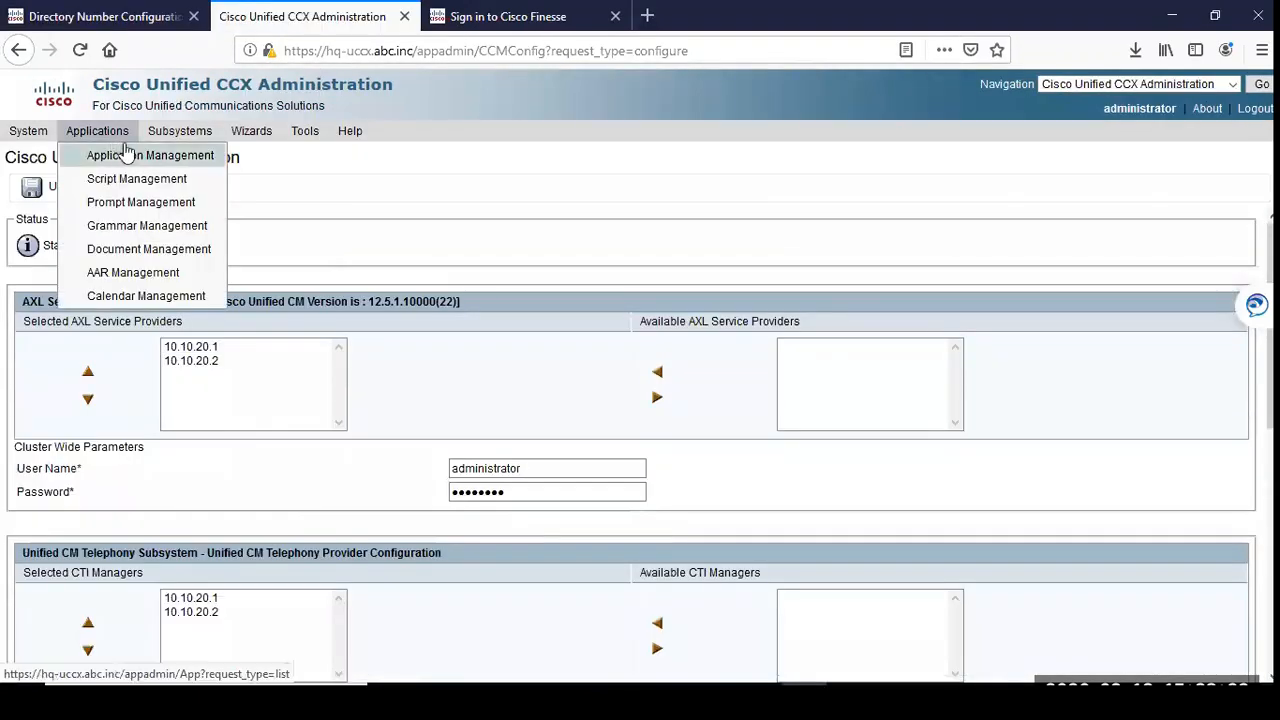
{"action": "mouse_move", "coordinate": [172, 138]}
{"action": "mouse_move", "coordinate": [199, 158]}
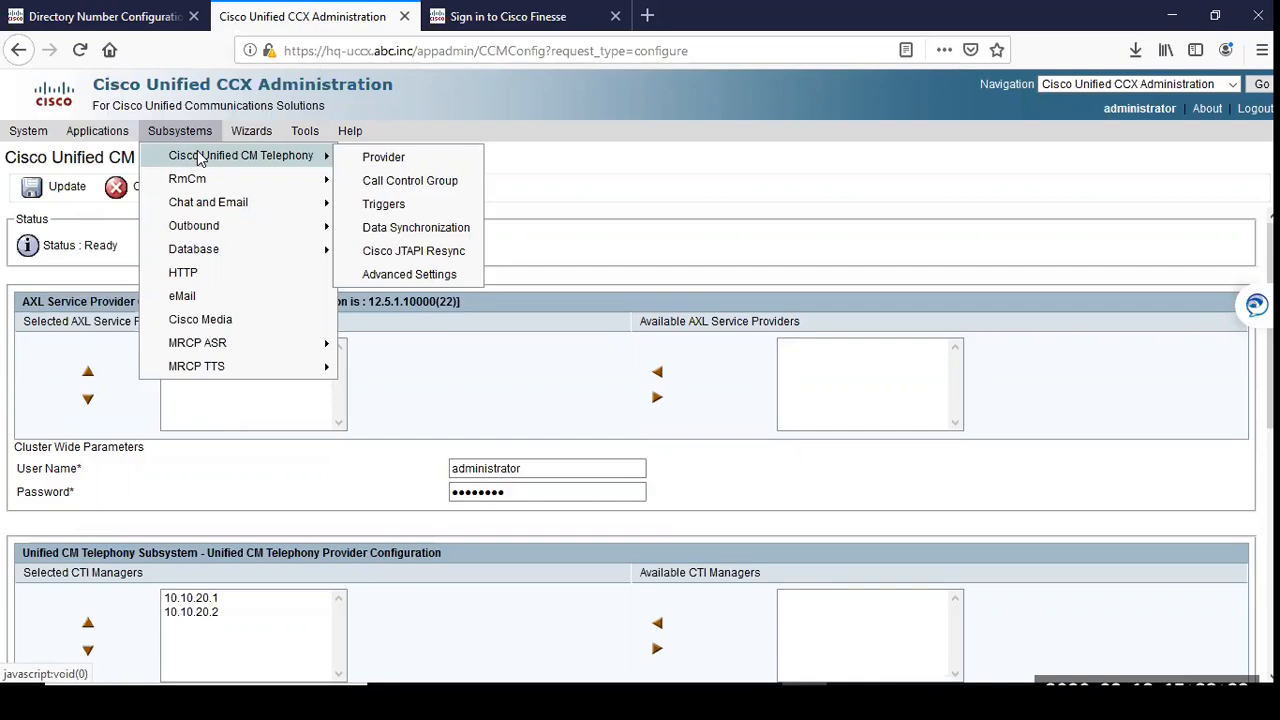
{"action": "mouse_move", "coordinate": [112, 139]}
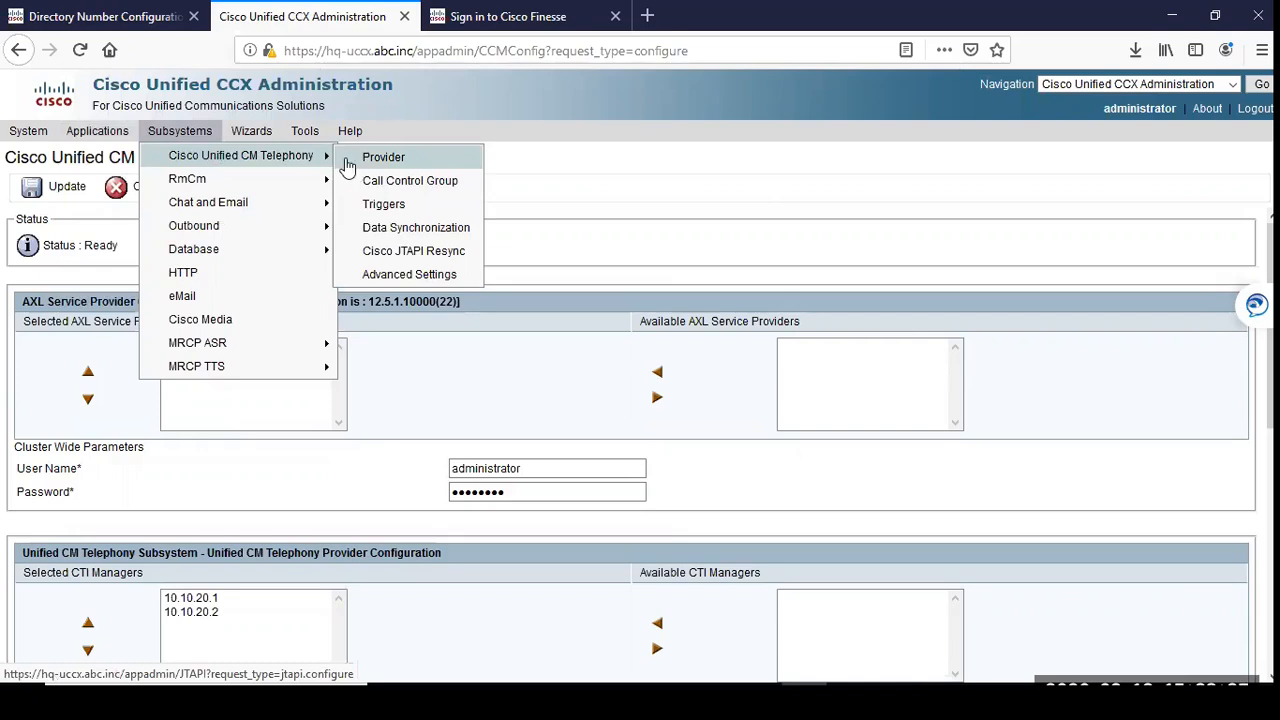
{"action": "mouse_move", "coordinate": [267, 177]}
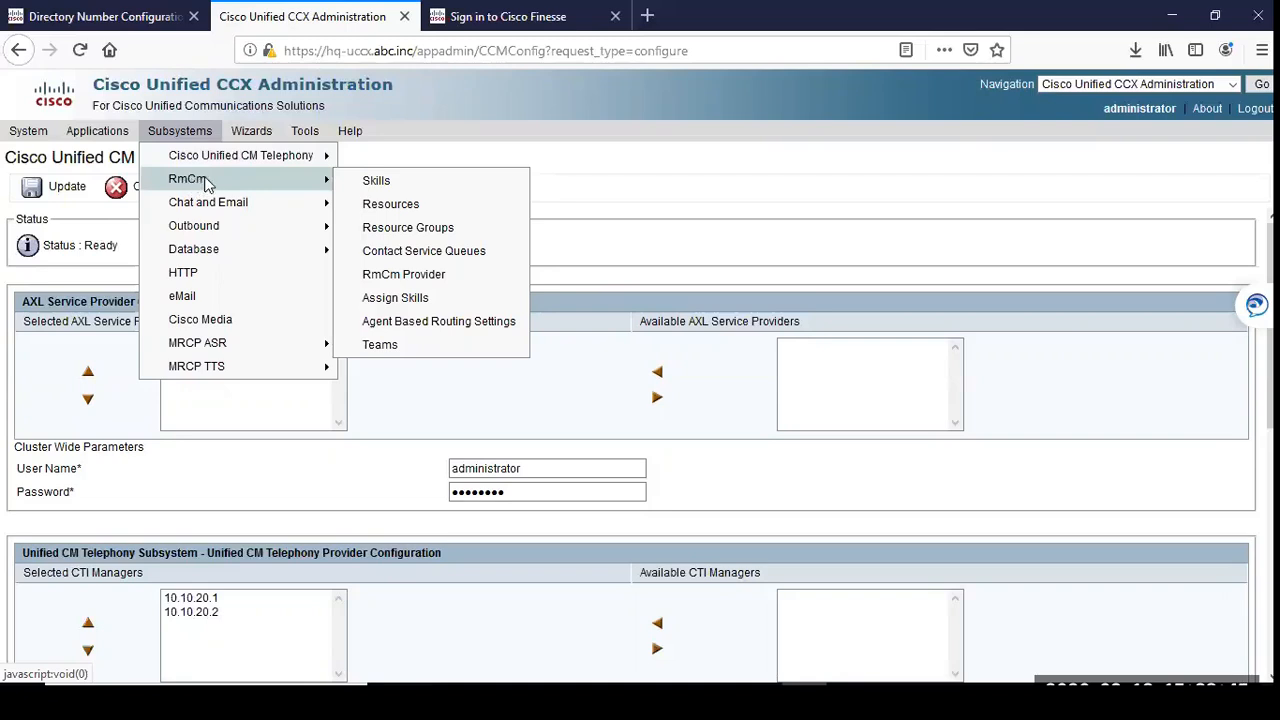
{"action": "left_click", "coordinate": [381, 212]}
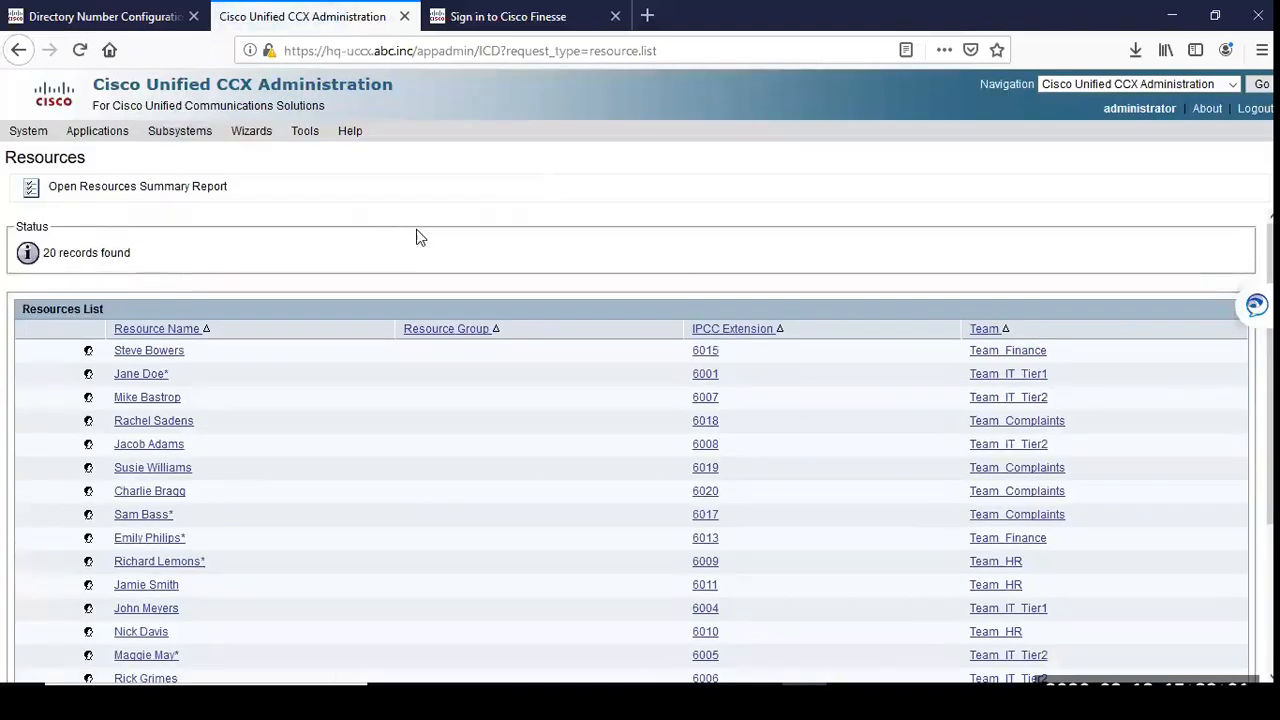
Step: Find the agent by first name in the resource list and open the resource configuration of Agent001
{"action": "scroll", "coordinate": [430, 280], "scroll_direction": "down", "scroll_amount": 4}
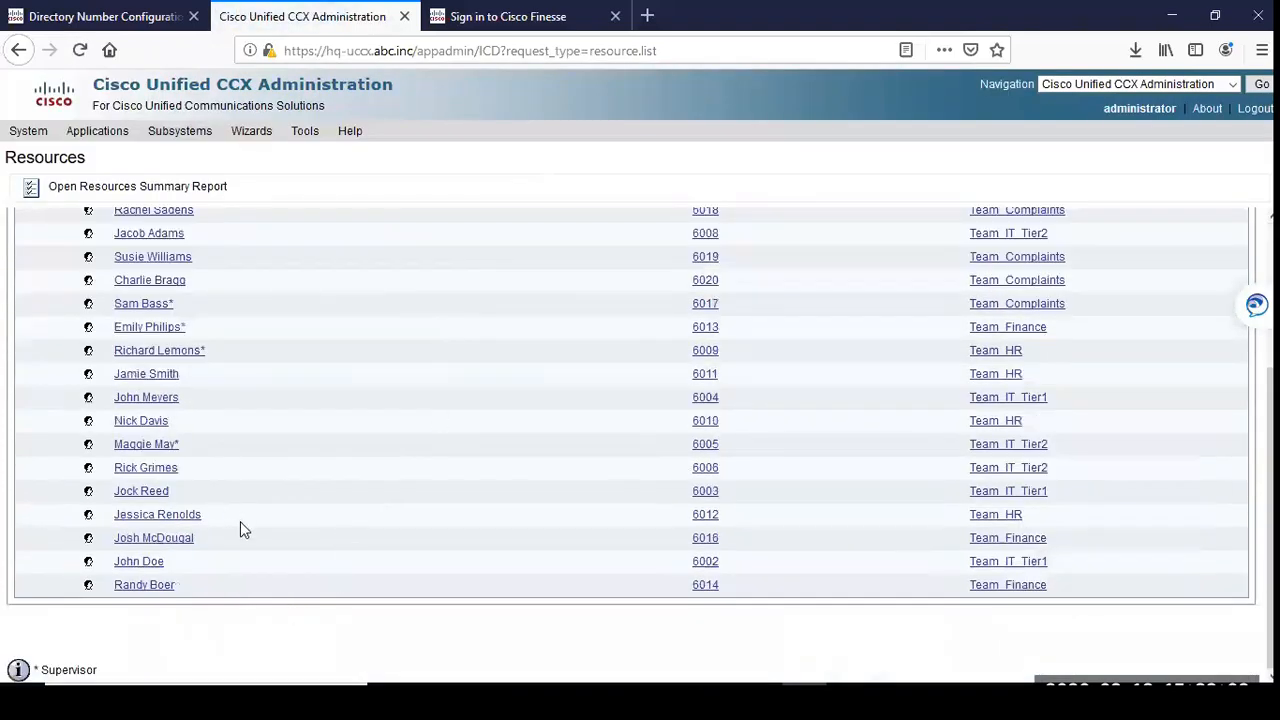
{"action": "scroll", "coordinate": [245, 520], "scroll_direction": "up", "scroll_amount": 4}
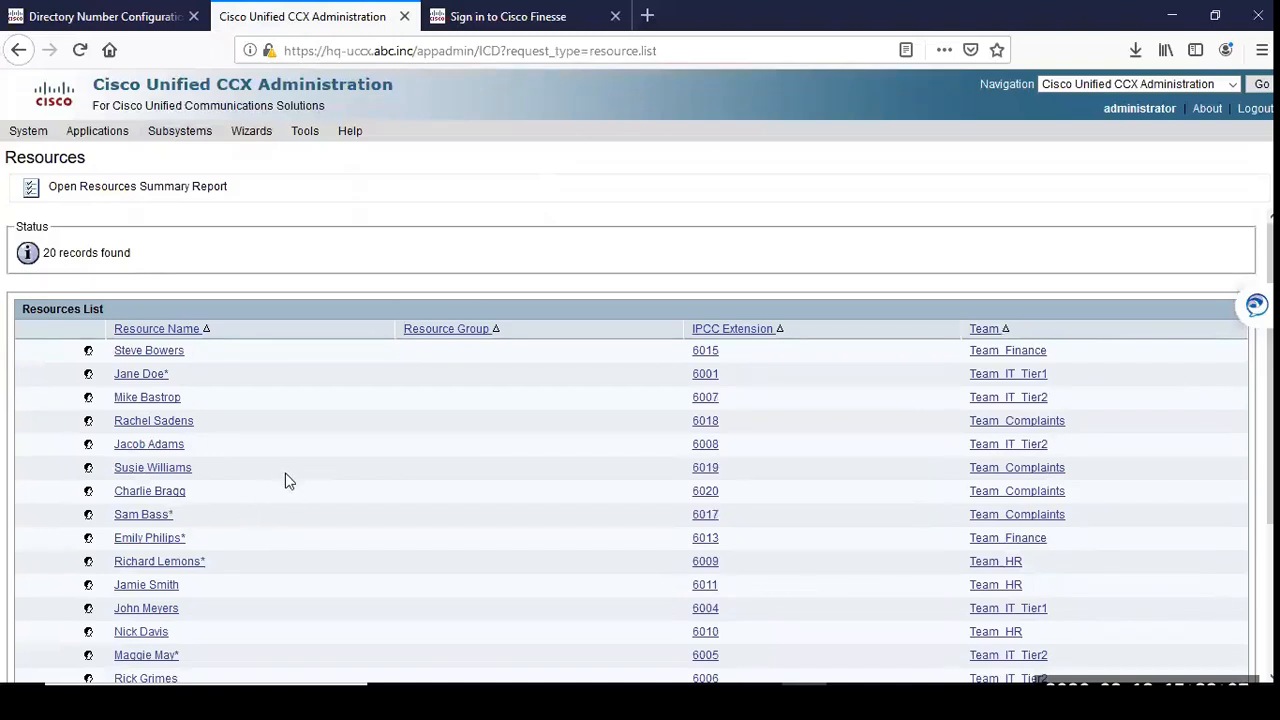
{"action": "key", "text": "ctrl+f"}
{"action": "type", "text": "agen"}
{"action": "key", "text": "BackSpace"}
{"action": "key", "text": "BackSpace"}
{"action": "key", "text": "BackSpace"}
{"action": "key", "text": "BackSpace"}
{"action": "type", "text": "Jane"}
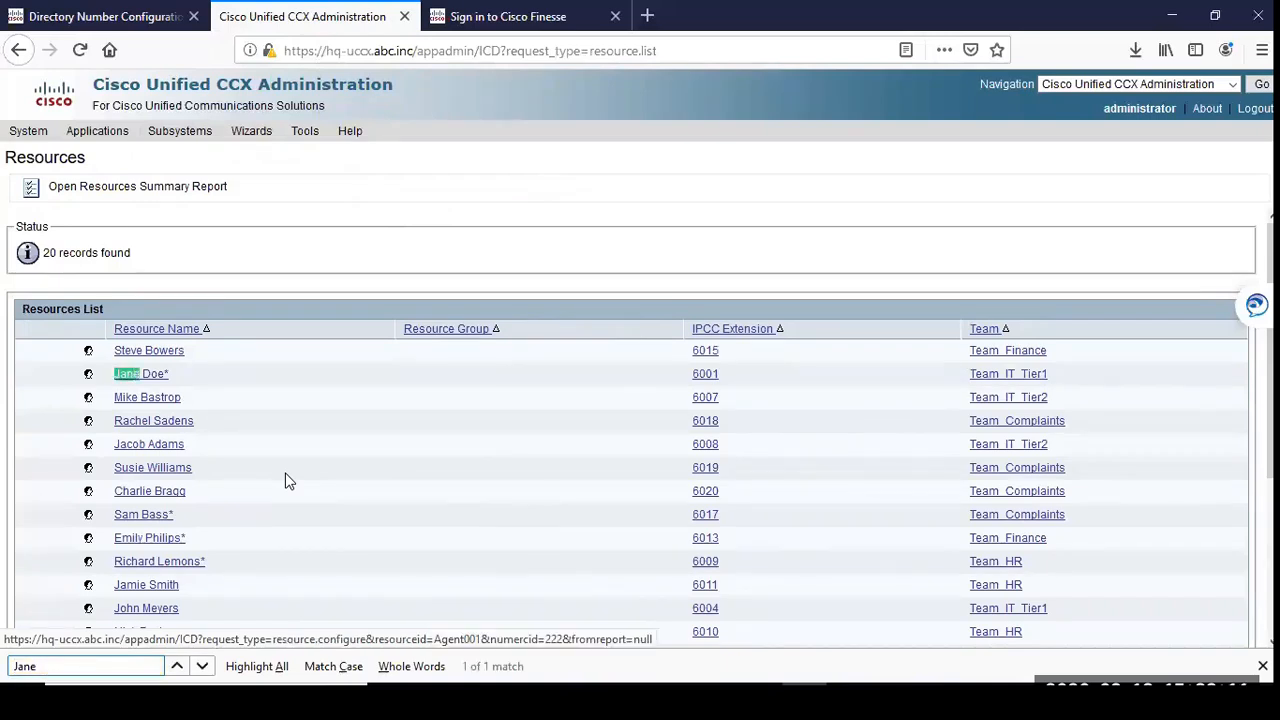
{"action": "left_click", "coordinate": [165, 377]}
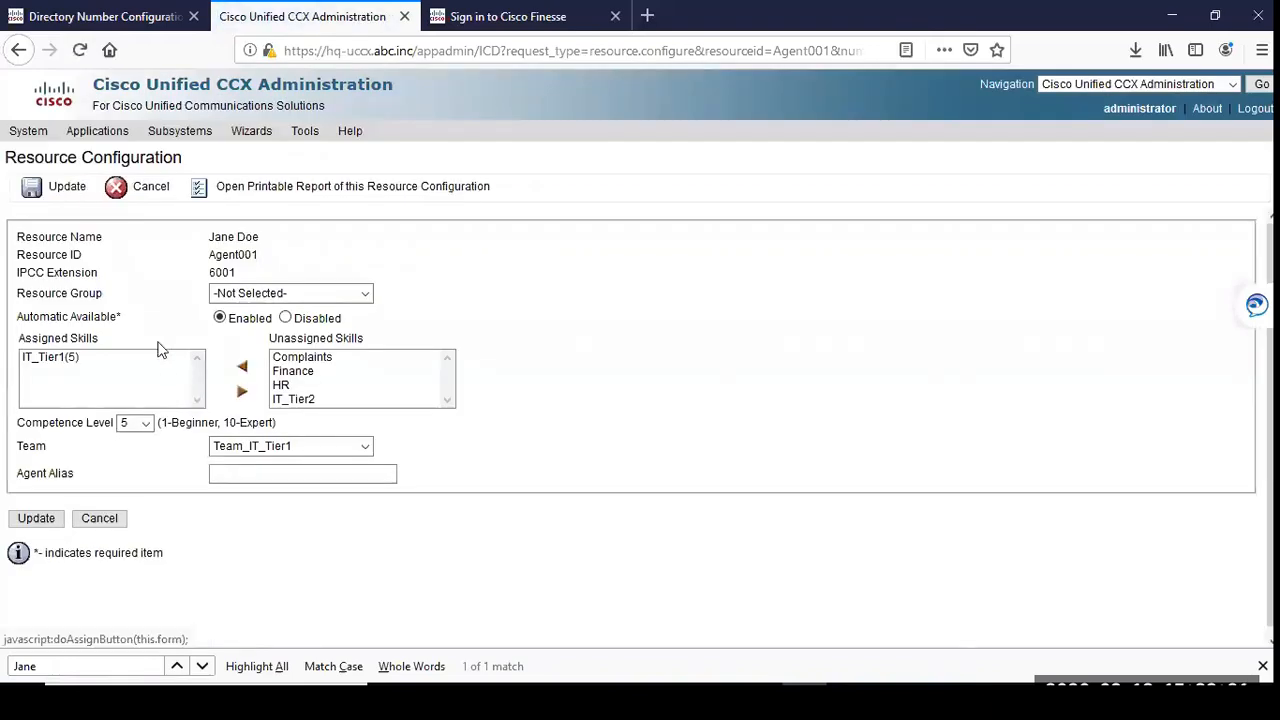
Step: Examine the Resource Name, Resource ID and IPCC Extension in the Agent001 resource configuration
{"action": "double_click", "coordinate": [240, 256]}
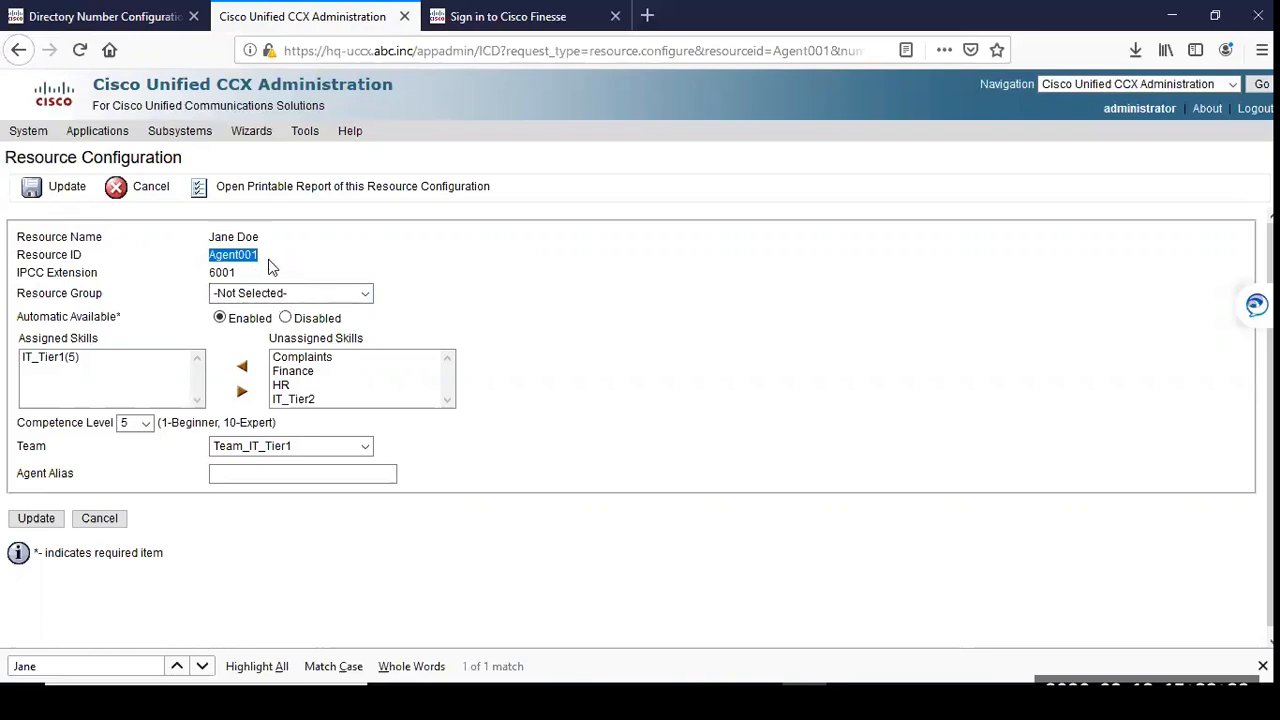
{"action": "left_click", "coordinate": [505, 290]}
{"action": "mouse_move", "coordinate": [8, 238]}
{"action": "left_mouse_down"}
{"action": "mouse_move", "coordinate": [253, 282]}
{"action": "mouse_move", "coordinate": [8, 260]}
{"action": "mouse_move", "coordinate": [6, 240]}
{"action": "left_mouse_up"}
{"action": "left_click", "coordinate": [195, 238]}
{"action": "left_click_drag", "start_coordinate": [263, 237], "coordinate": [55, 223]}
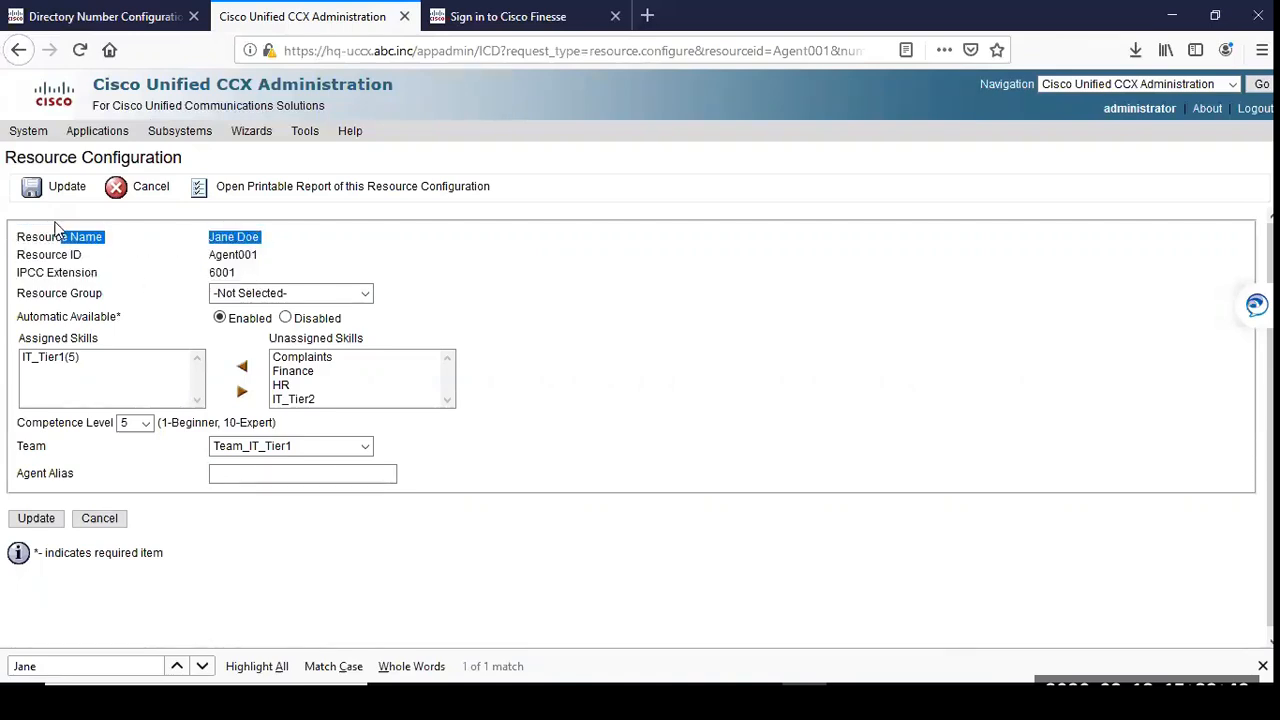
{"action": "left_click_drag", "start_coordinate": [256, 252], "coordinate": [22, 255]}
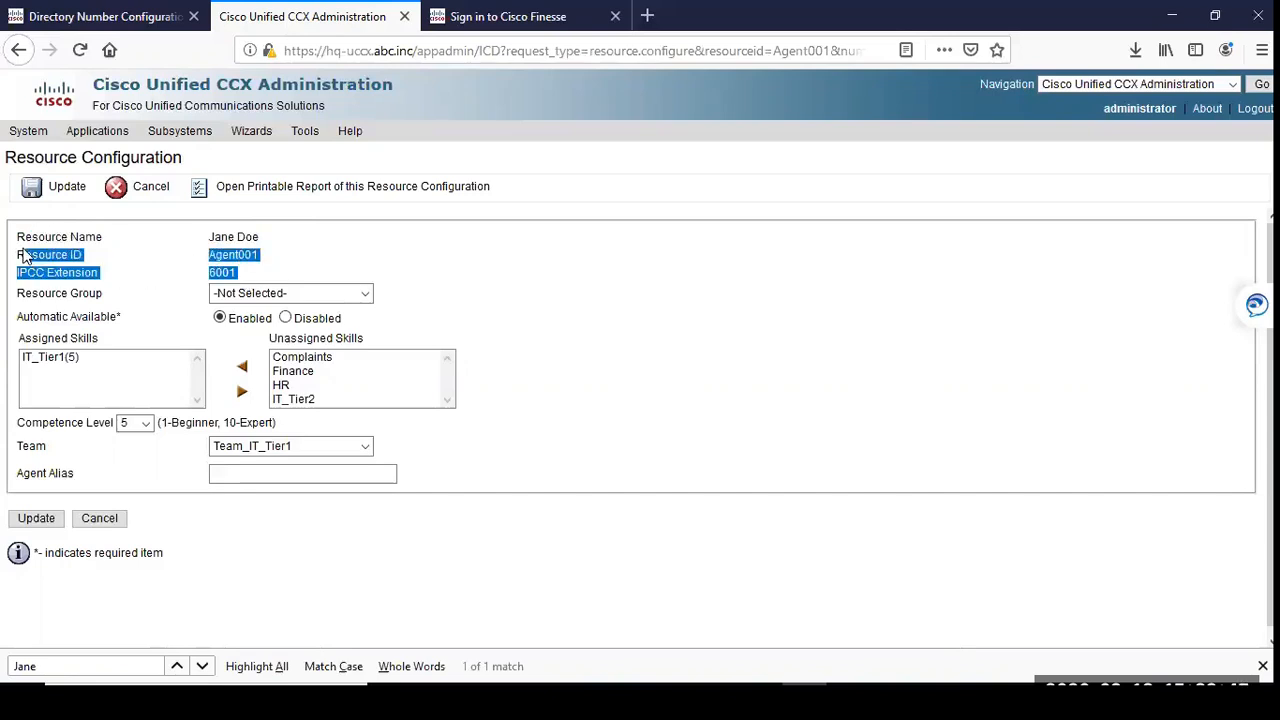
{"action": "left_click", "coordinate": [219, 262]}
{"action": "left_click_drag", "start_coordinate": [209, 270], "coordinate": [247, 271]}
{"action": "left_click", "coordinate": [249, 271]}
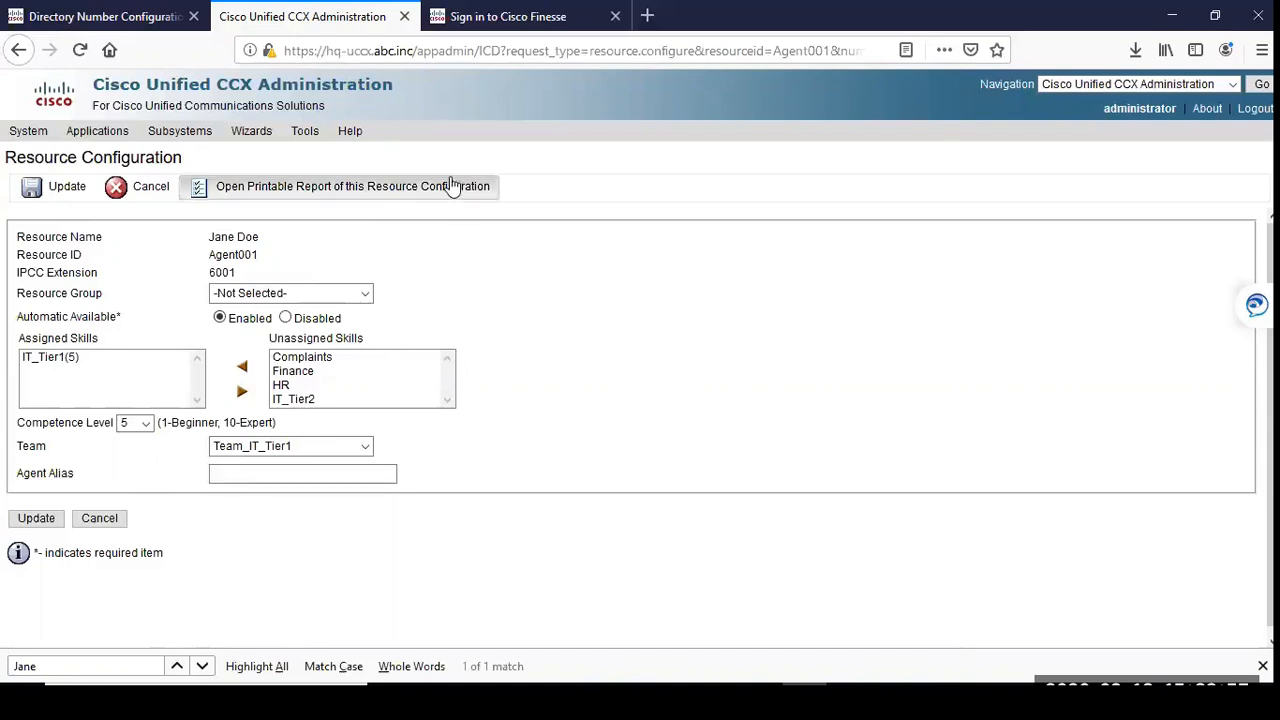
{"action": "left_click", "coordinate": [448, 30]}
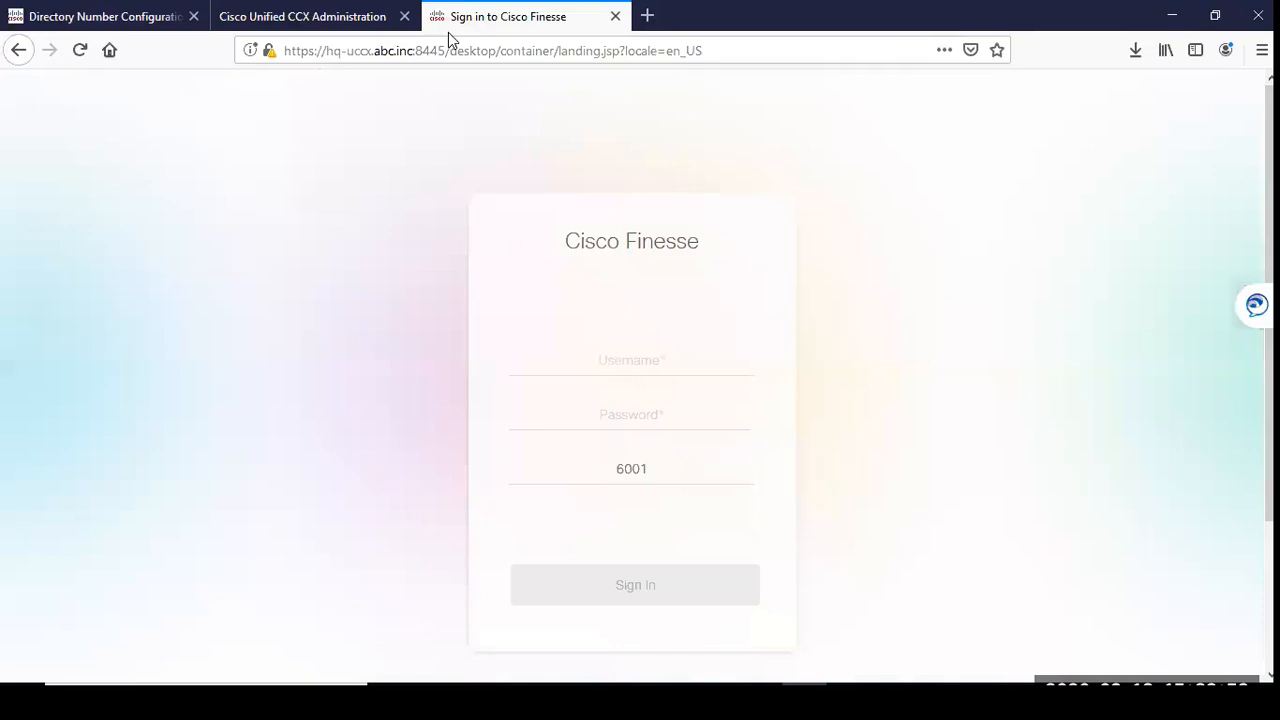
{"action": "left_click", "coordinate": [414, 50]}
{"action": "left_click", "coordinate": [438, 51]}
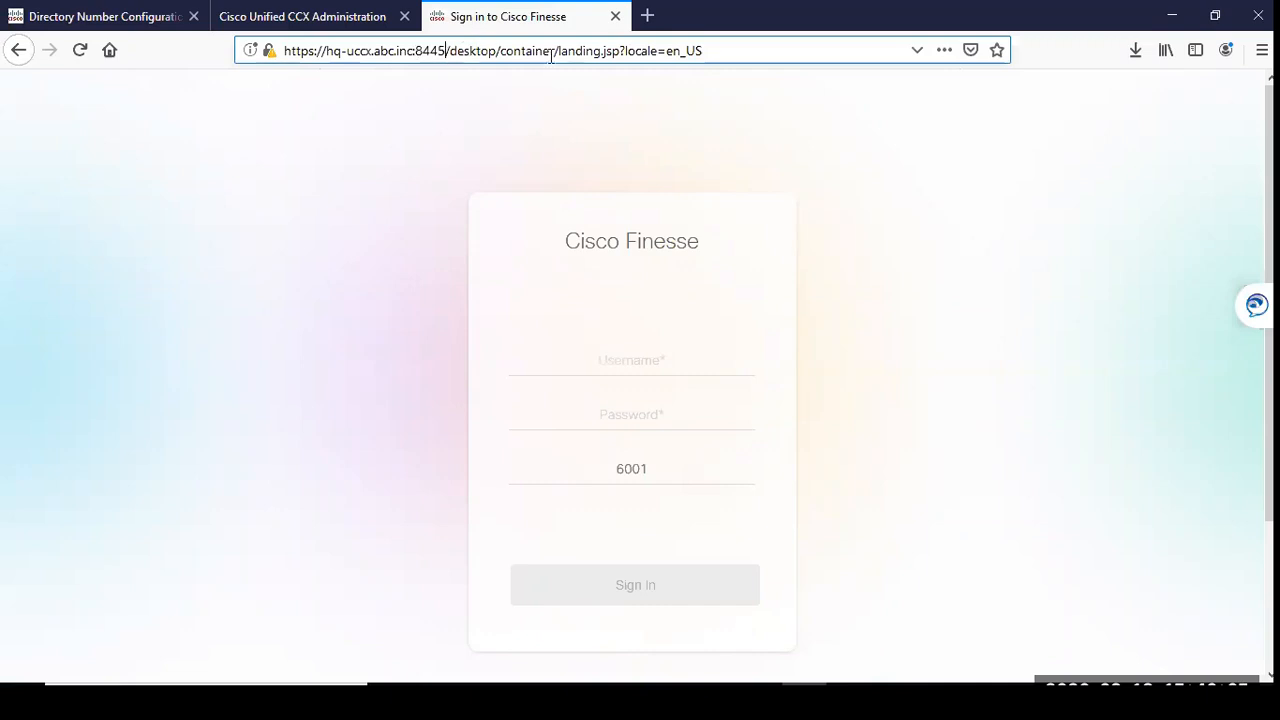
{"action": "left_click_drag", "start_coordinate": [555, 51], "coordinate": [703, 51]}
{"action": "key", "text": "BackSpace"}
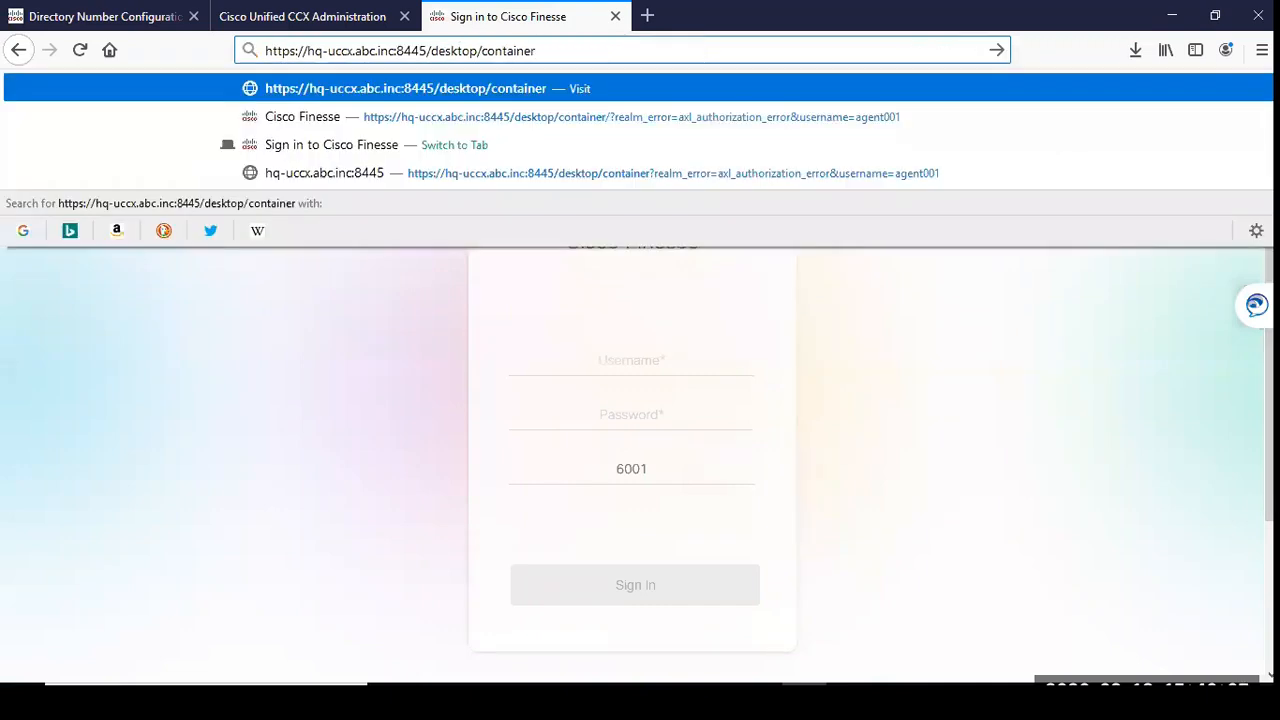
{"action": "left_click_drag", "start_coordinate": [306, 51], "coordinate": [398, 53]}
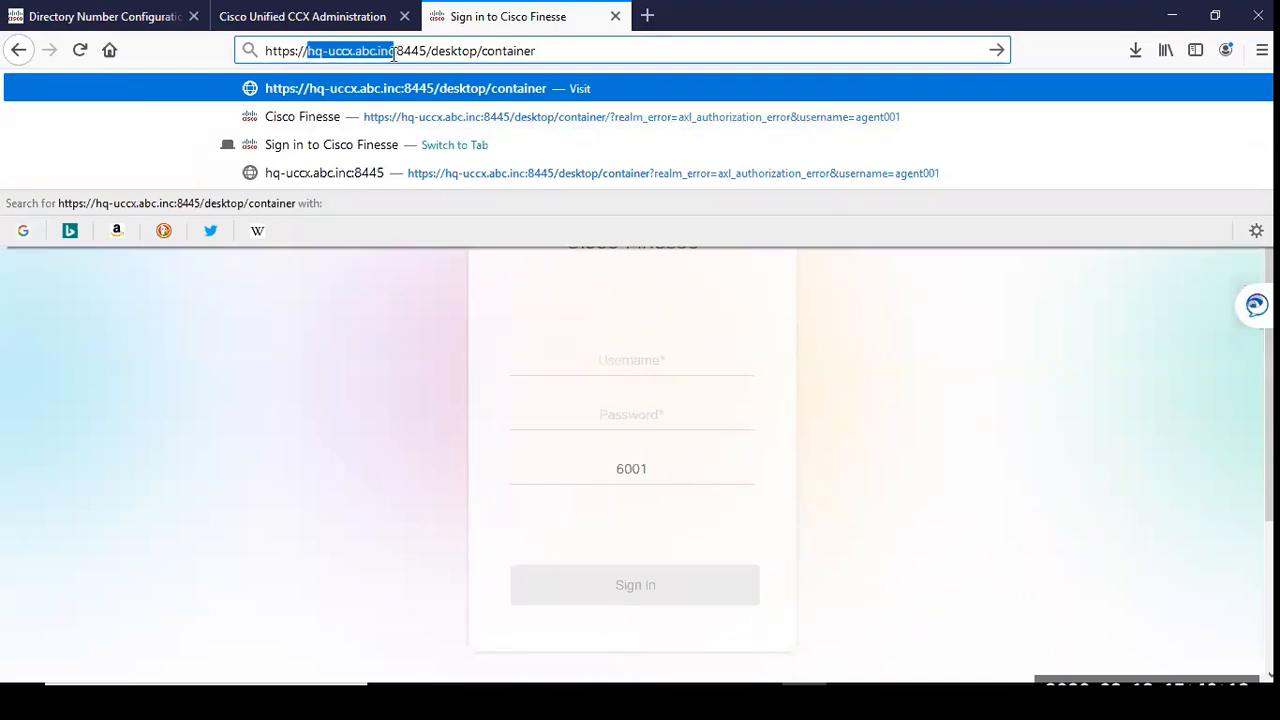
{"action": "left_click_drag", "start_coordinate": [397, 52], "coordinate": [421, 52]}
{"action": "left_click", "coordinate": [459, 55]}
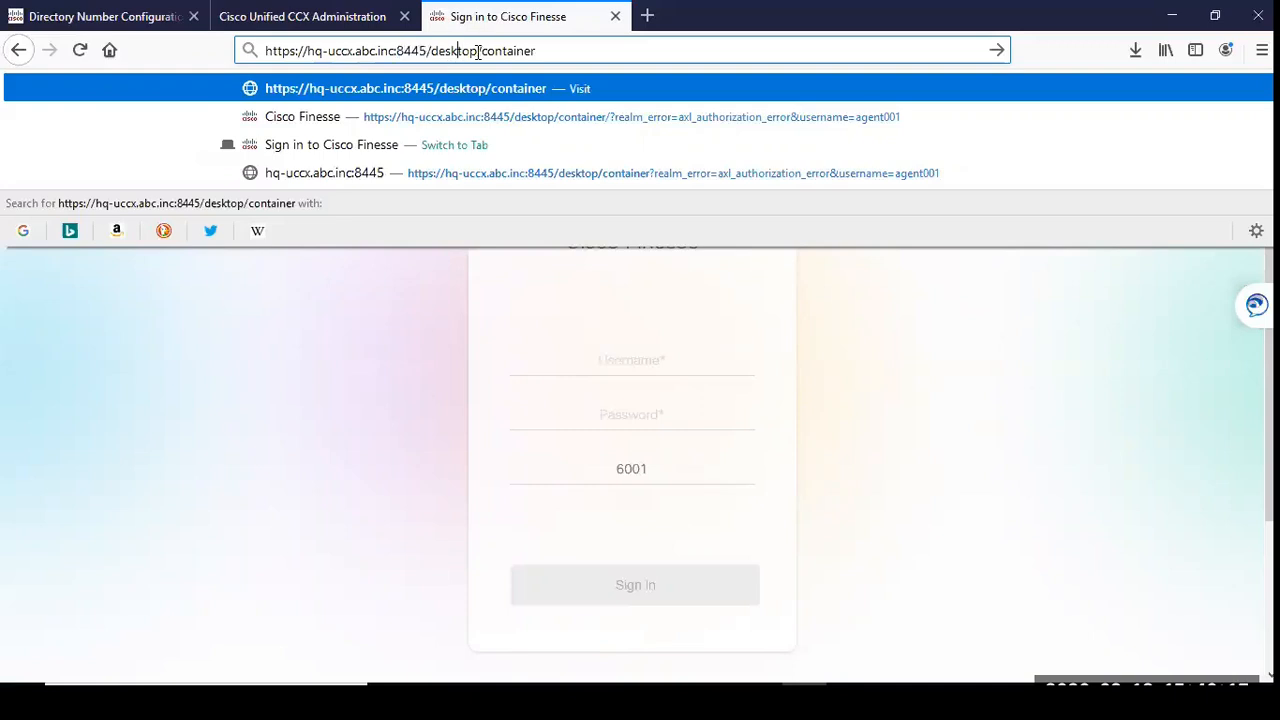
{"action": "left_click", "coordinate": [338, 466]}
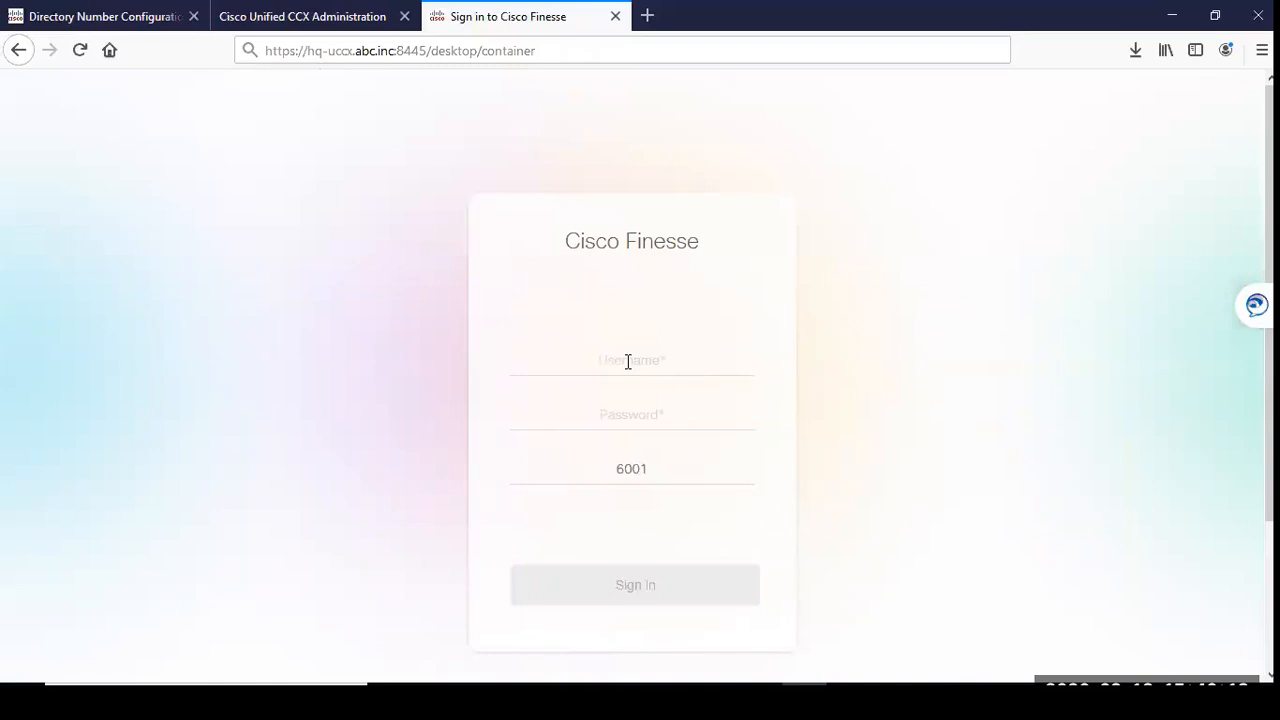
Step: Enter Agent001 as the Finesse username and fill in the account password
{"action": "left_click", "coordinate": [628, 362]}
{"action": "type", "text": "Agent001"}
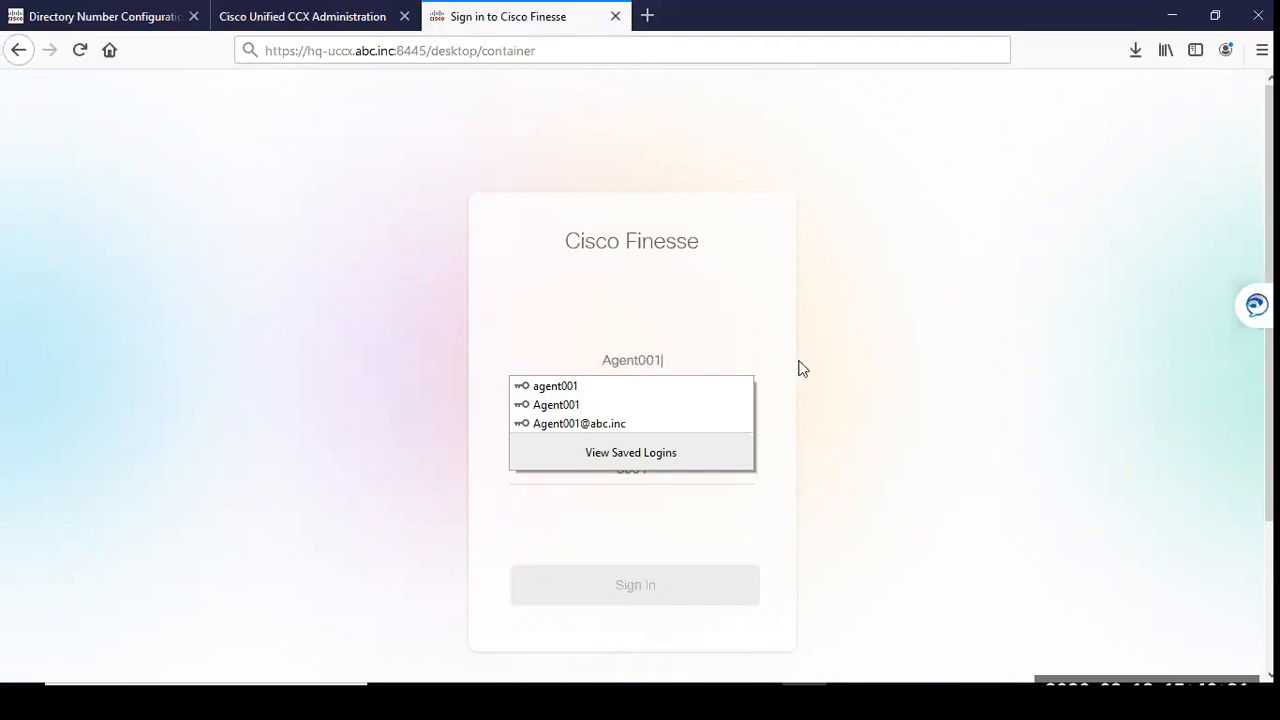
{"action": "left_click", "coordinate": [828, 364]}
{"action": "left_click", "coordinate": [624, 409]}
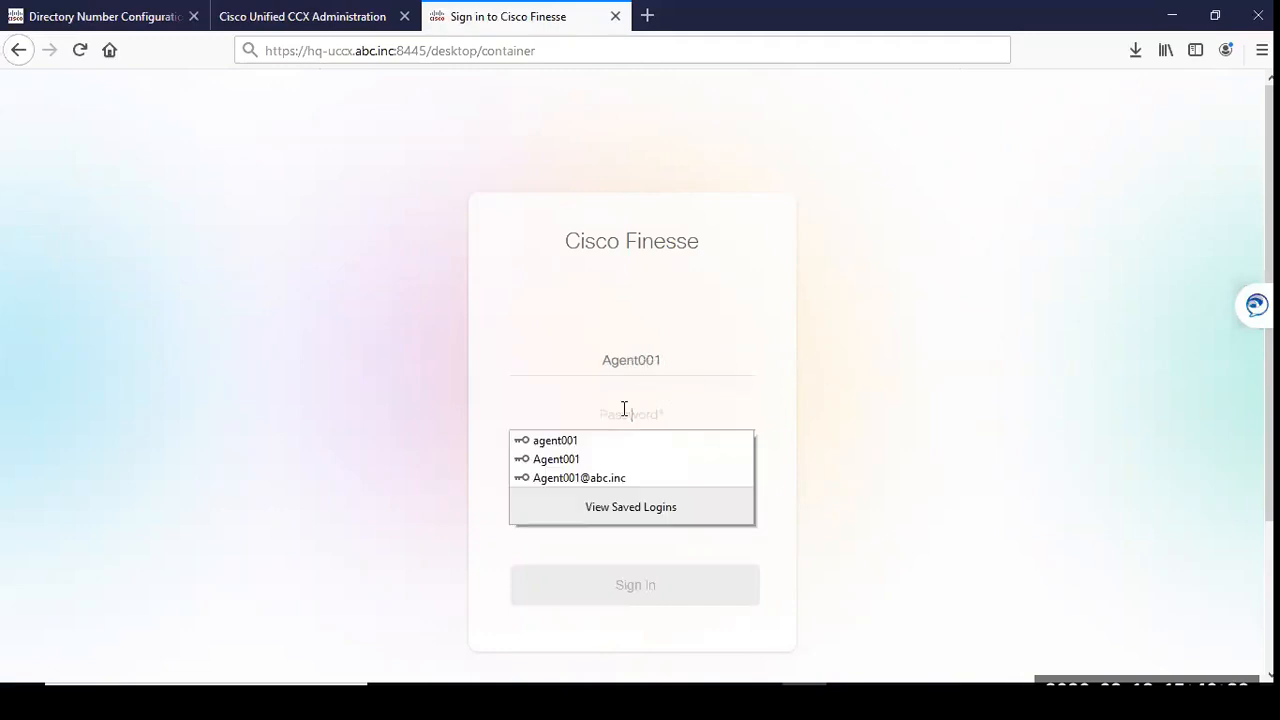
{"action": "type", "text": "••••••"}
{"action": "key", "text": "BackSpace"}
{"action": "key", "text": "BackSpace"}
{"action": "key", "text": "BackSpace"}
{"action": "key", "text": "BackSpace"}
{"action": "key", "text": "BackSpace"}
{"action": "key", "text": "BackSpace"}
{"action": "type", "text": "•••••"}
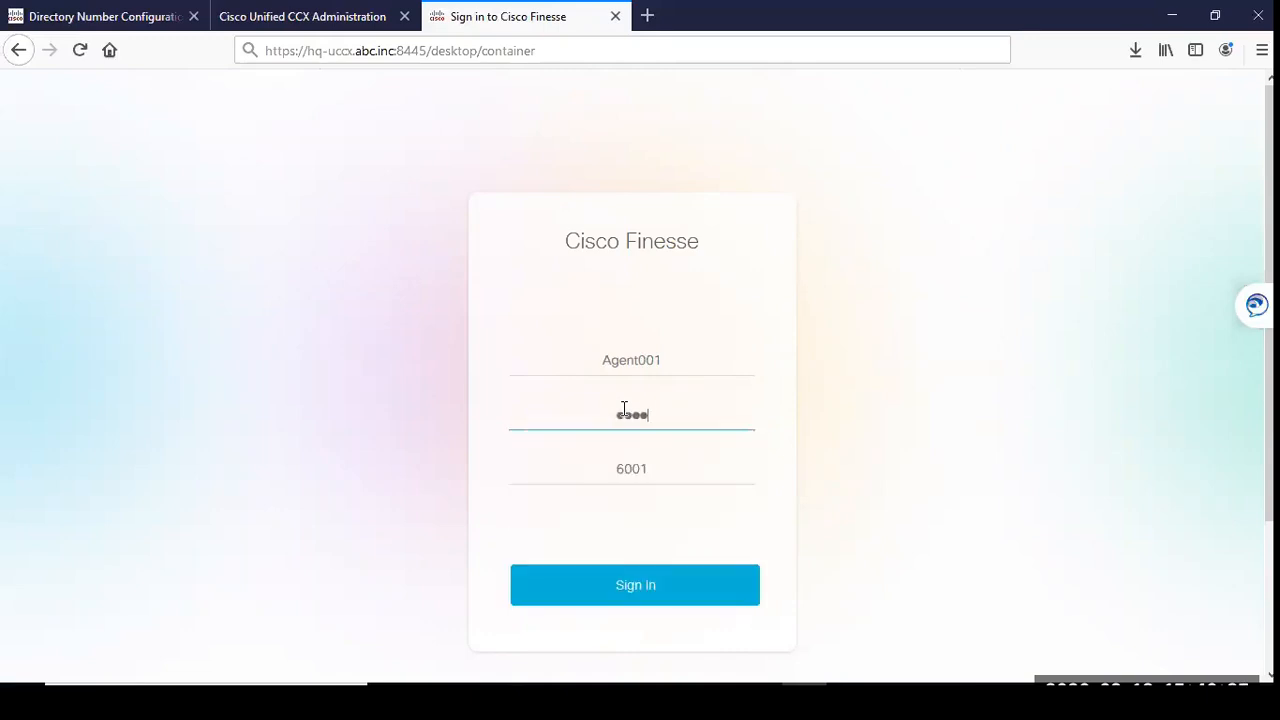
{"action": "type", "text": "••••"}
Step: Re-enter 6001 as the extension on the Finesse sign-in form and review the completed fields
{"action": "left_click", "coordinate": [699, 468]}
{"action": "key", "text": "BackSpace"}
{"action": "key", "text": "BackSpace"}
{"action": "key", "text": "BackSpace"}
{"action": "key", "text": "BackSpace"}
{"action": "type", "text": "6001"}
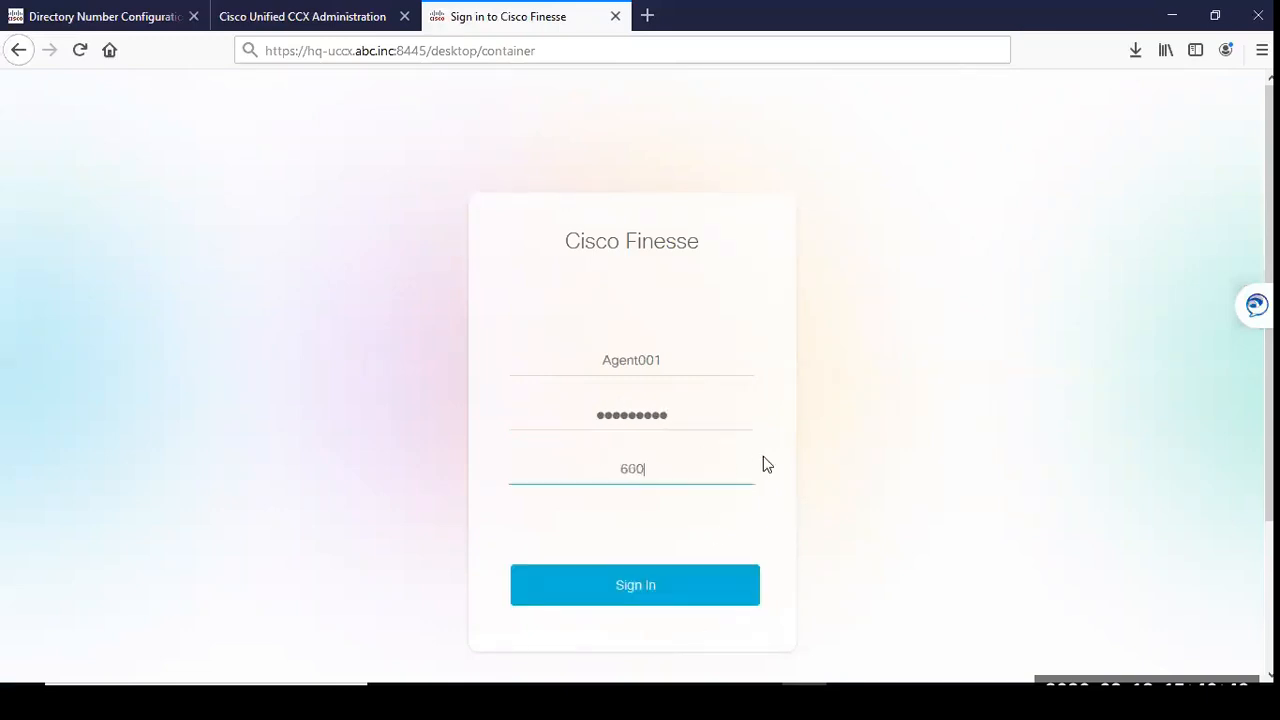
{"action": "left_click", "coordinate": [680, 365]}
{"action": "left_click", "coordinate": [731, 417]}
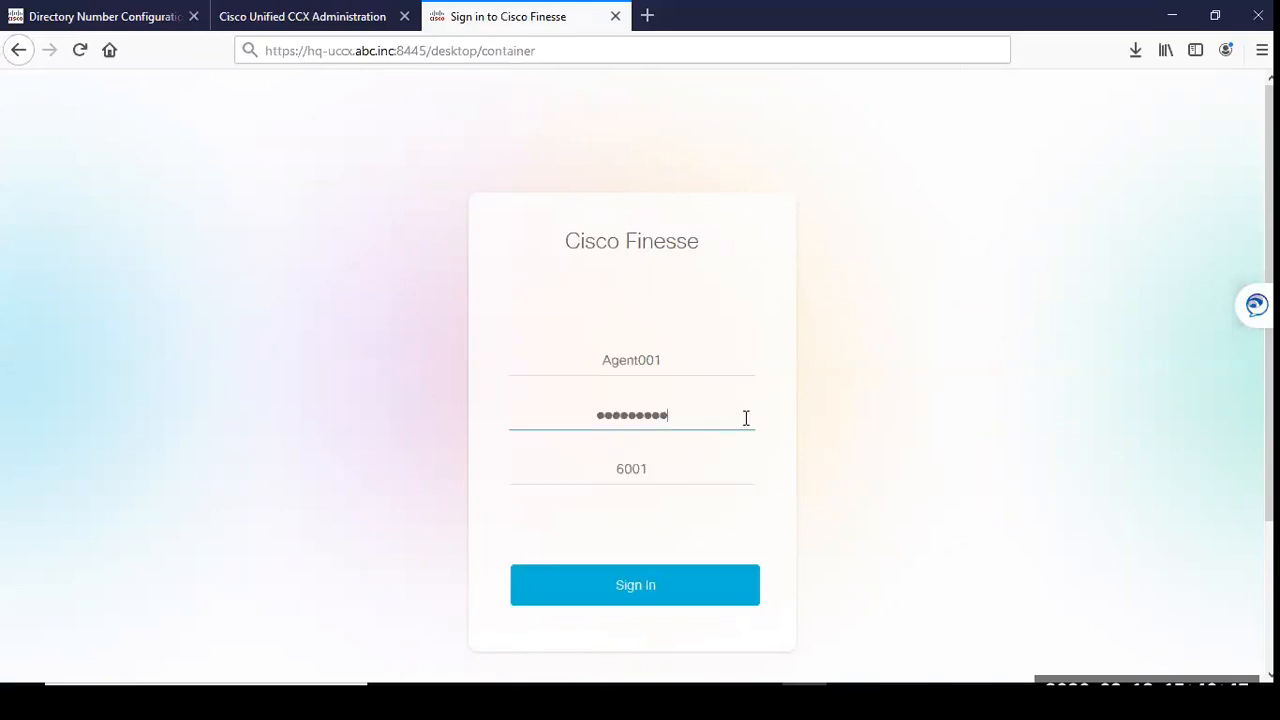
{"action": "left_click", "coordinate": [863, 447]}
{"action": "left_click", "coordinate": [717, 478]}
{"action": "left_click", "coordinate": [667, 545]}
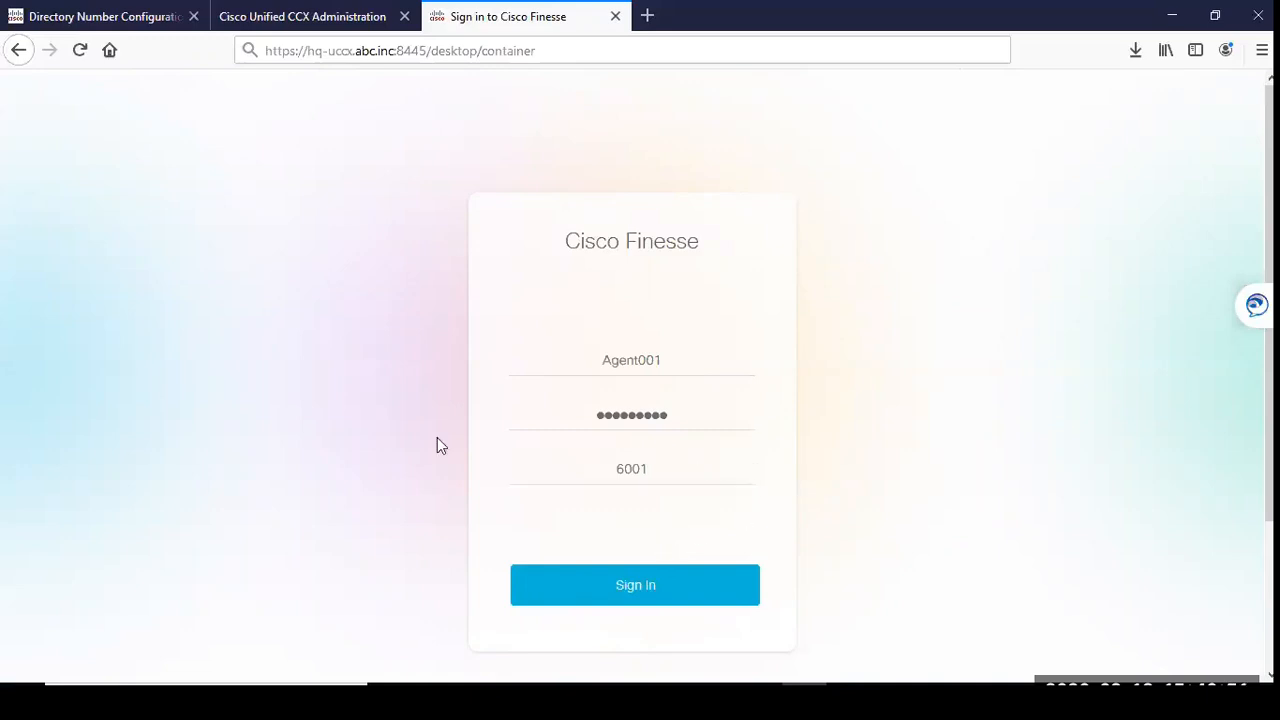
Step: Check the agent's Resource ID and IPCC Extension in Cisco Unified CCX Administration, and return to Cisco Finesse to sign in
{"action": "left_click", "coordinate": [302, 16]}
{"action": "left_click_drag", "start_coordinate": [245, 276], "coordinate": [168, 262]}
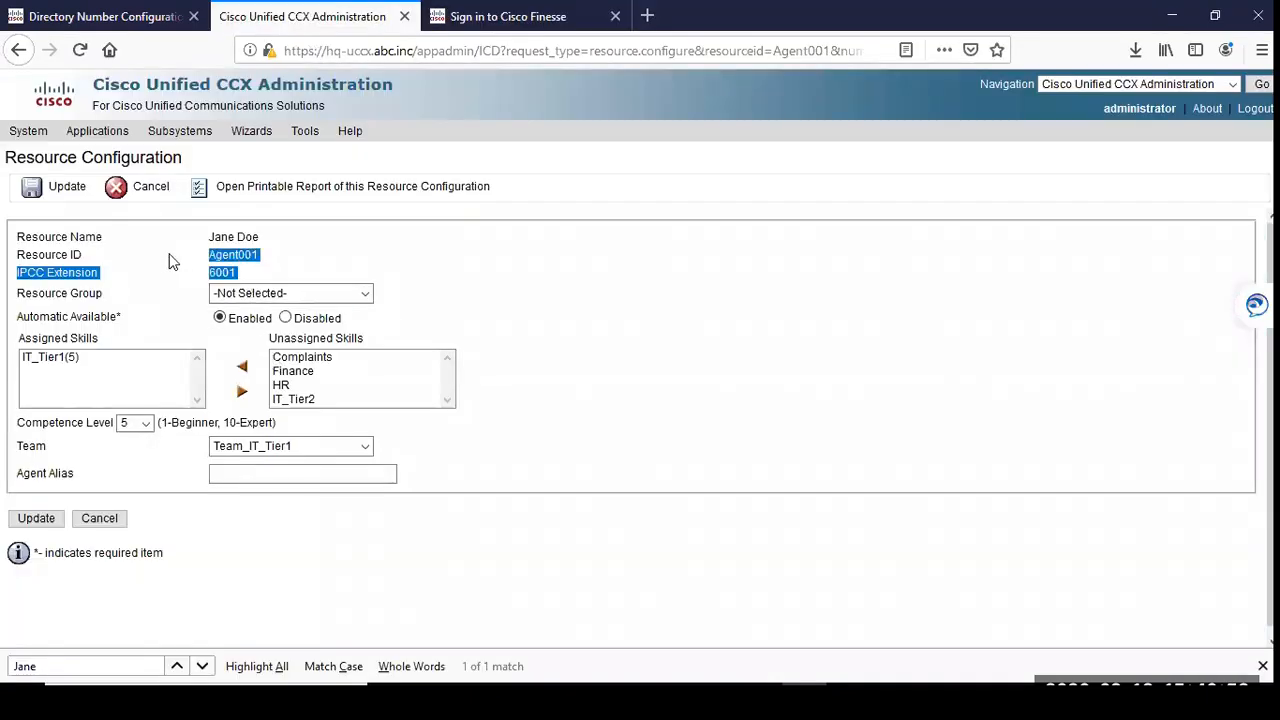
{"action": "left_click", "coordinate": [450, 17]}
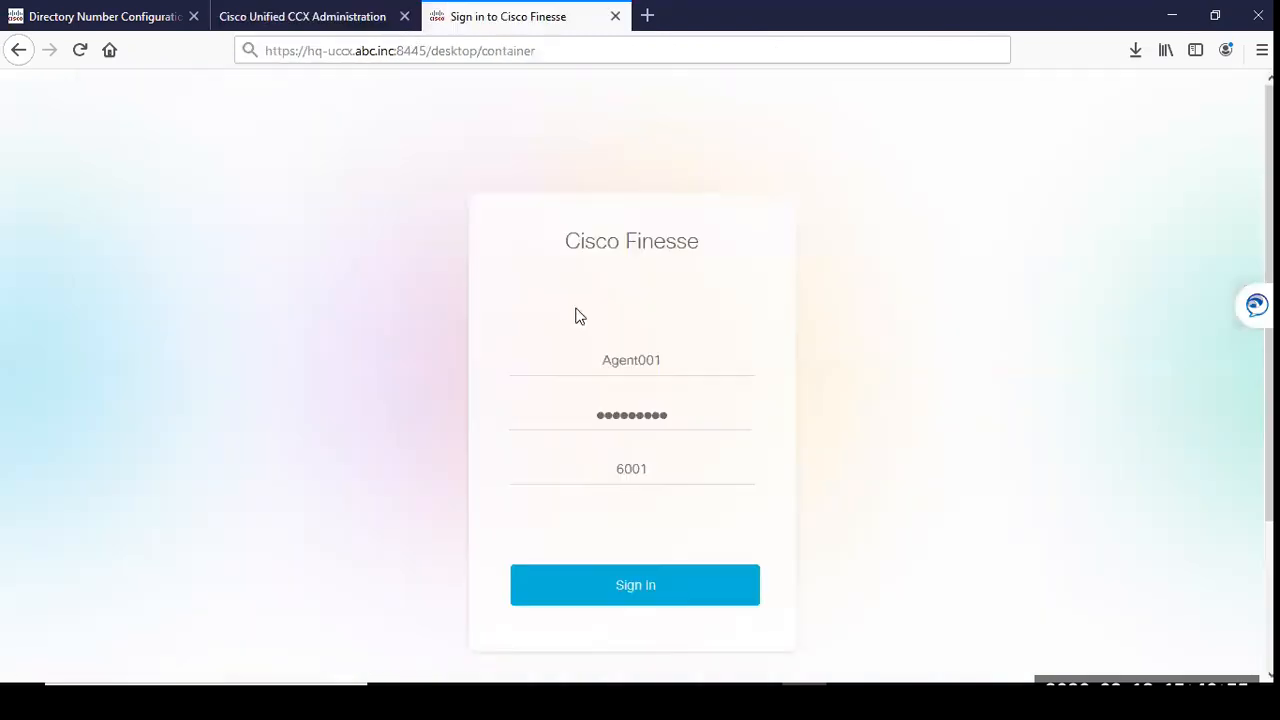
{"action": "left_click", "coordinate": [614, 586]}
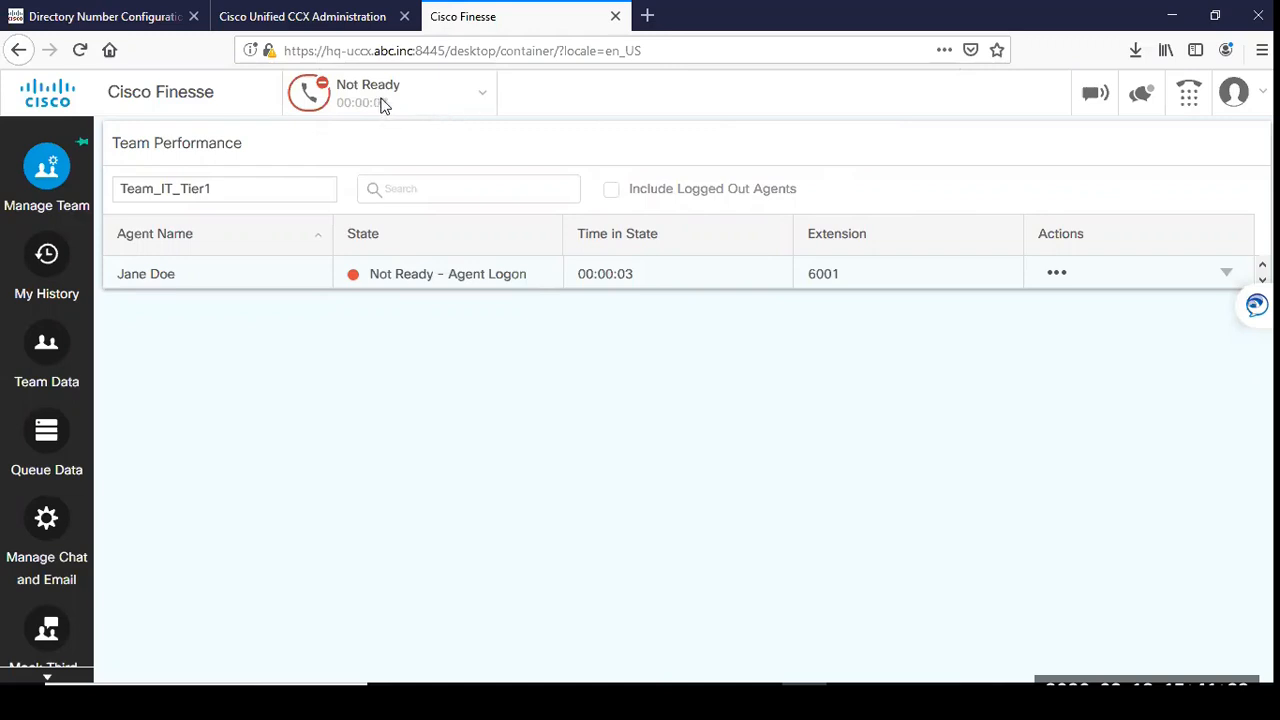
Step: Set the agent's state to Ready, dismiss the error dialog and view the signed-in user's role and extension
{"action": "left_click", "coordinate": [420, 92]}
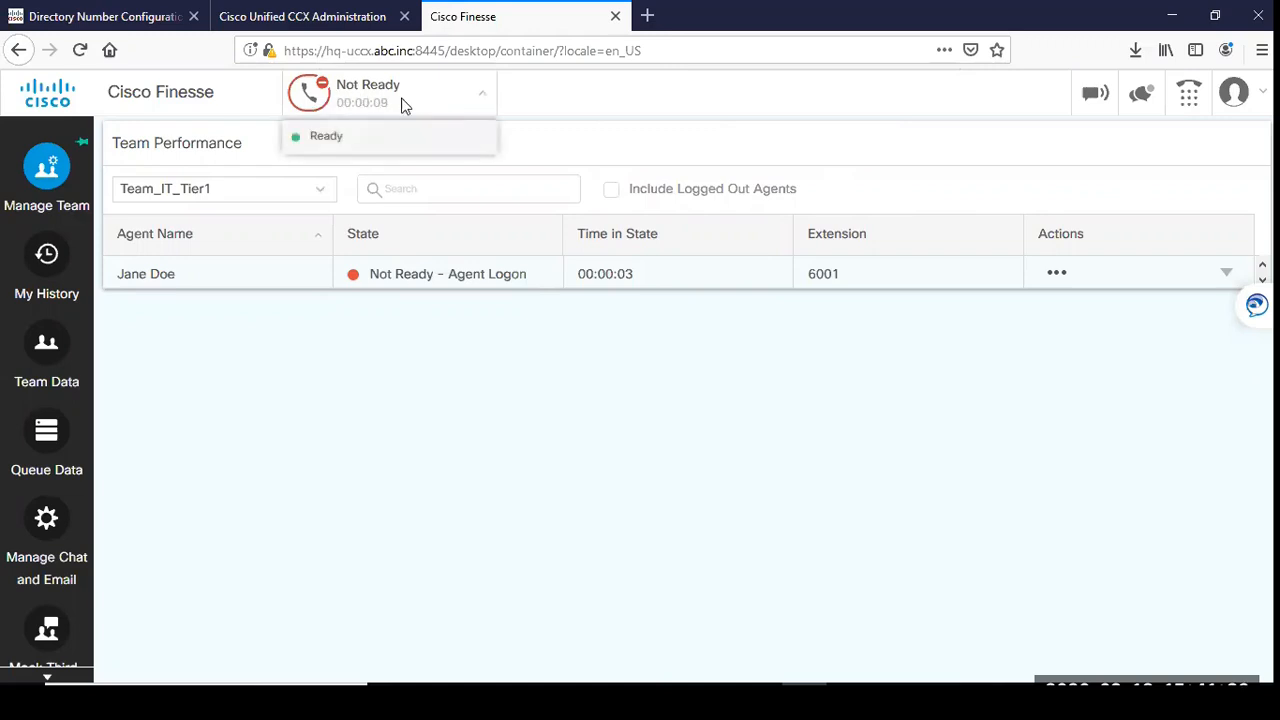
{"action": "left_click", "coordinate": [331, 138]}
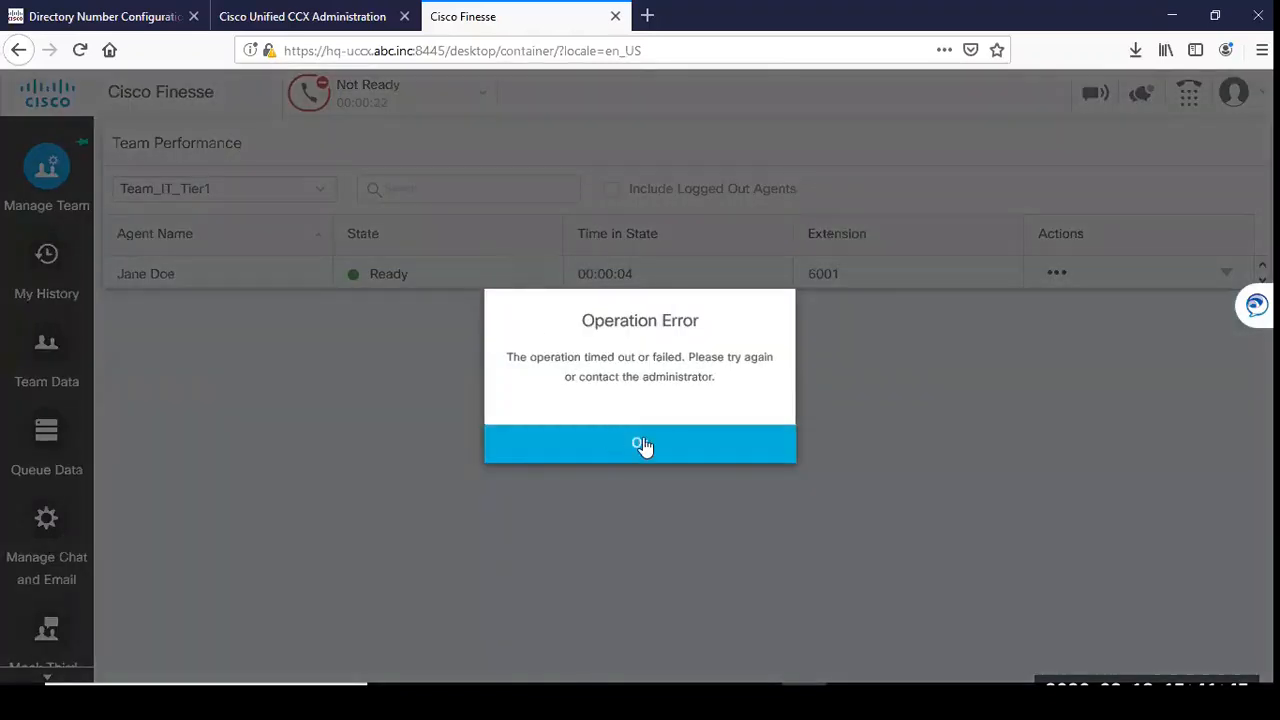
{"action": "left_click", "coordinate": [642, 446]}
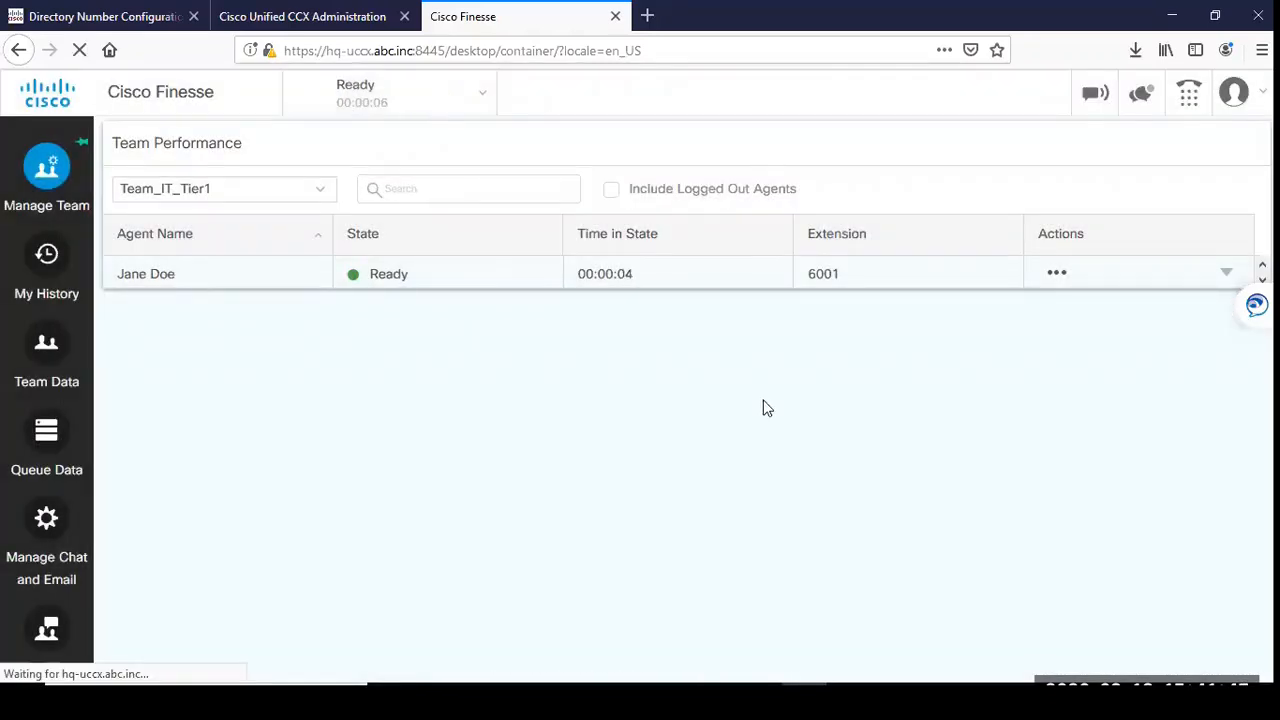
{"action": "left_click", "coordinate": [1234, 92]}
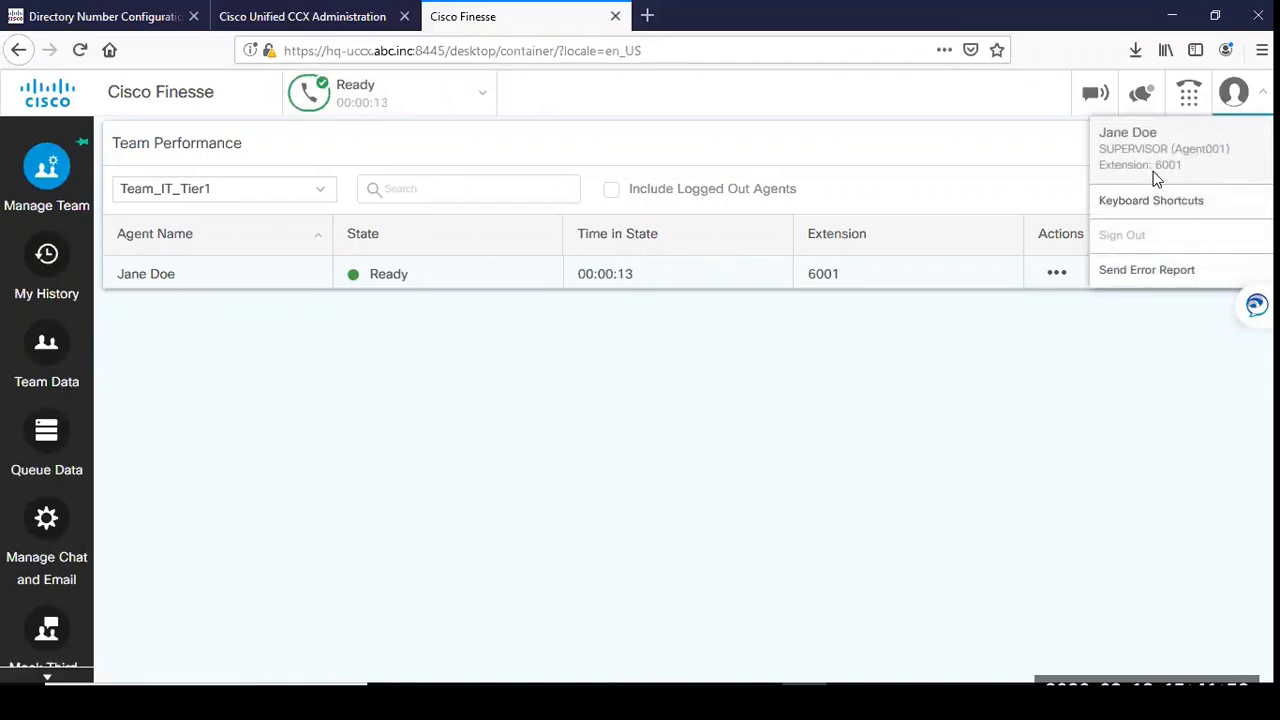
{"action": "left_click", "coordinate": [843, 383]}
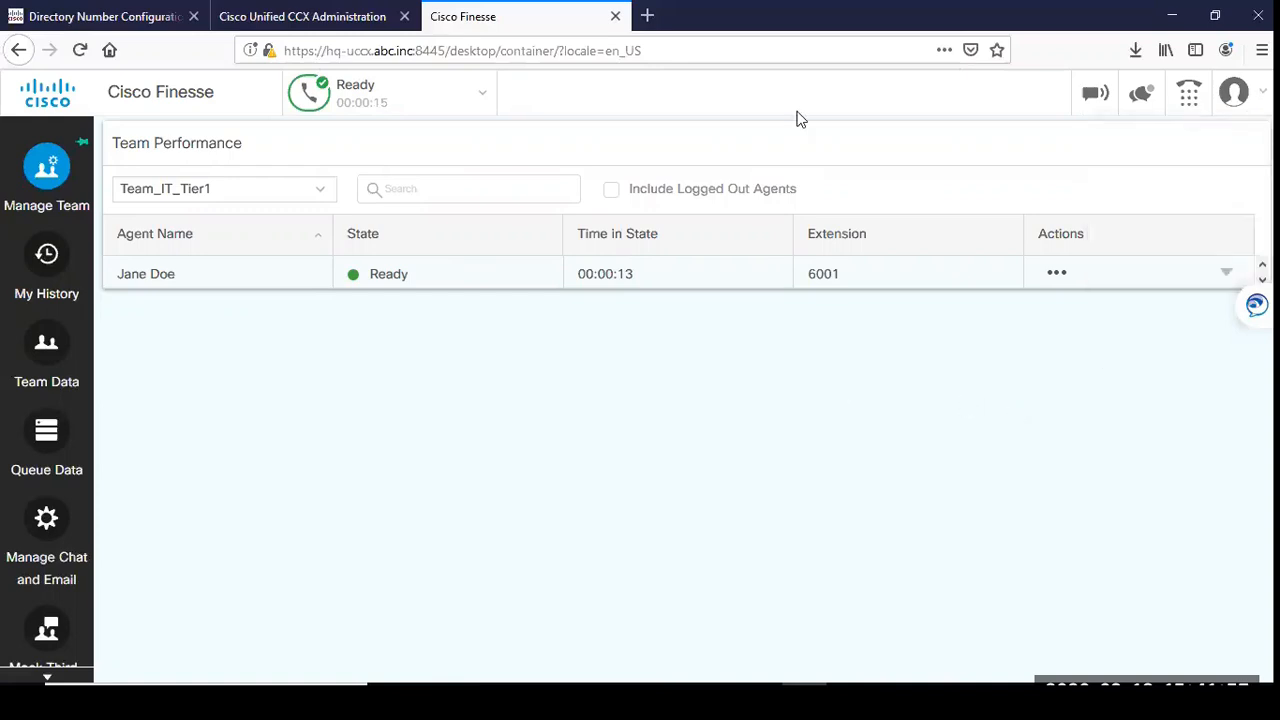